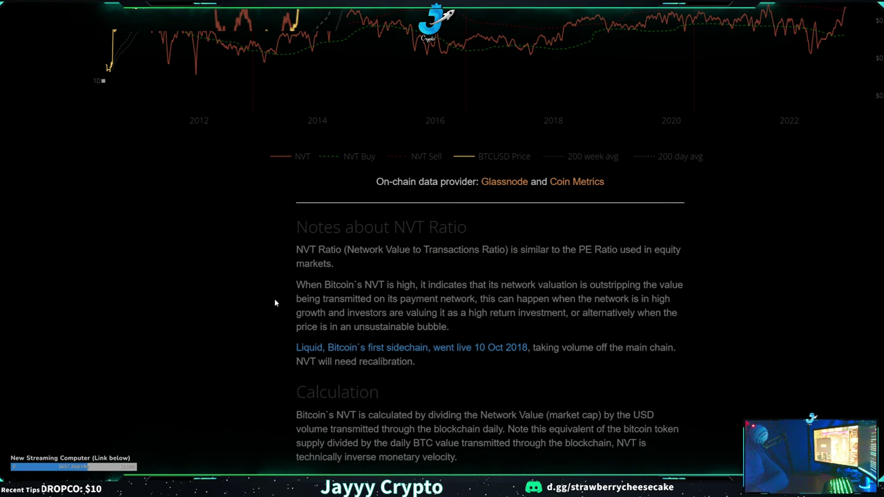
Read the notes on what a high Bitcoin NVT ratio indicates, highlighting the key phrases along the way.
scroll(275, 290, "down", 1)
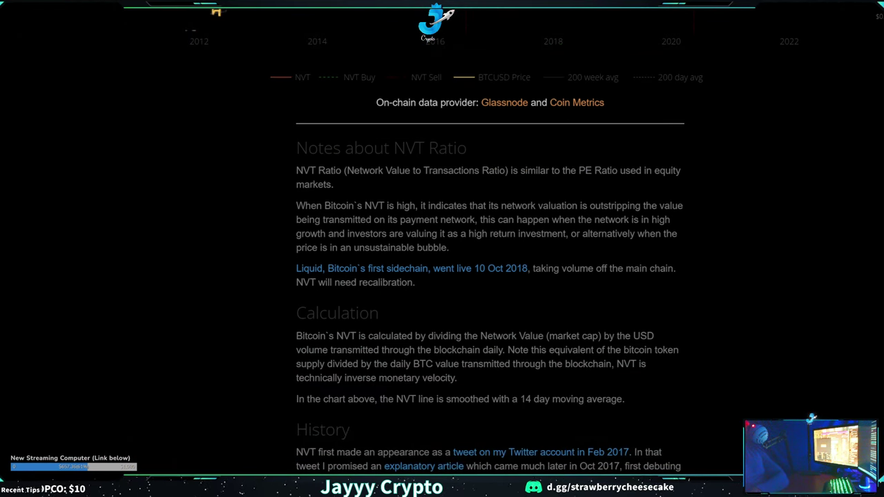
left_click_drag(330, 205, 467, 219)
left_click(418, 200)
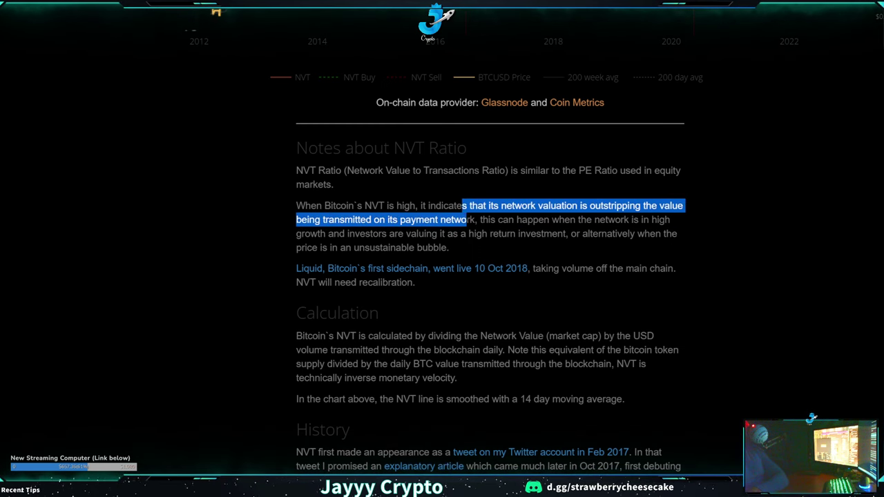
left_click(478, 206)
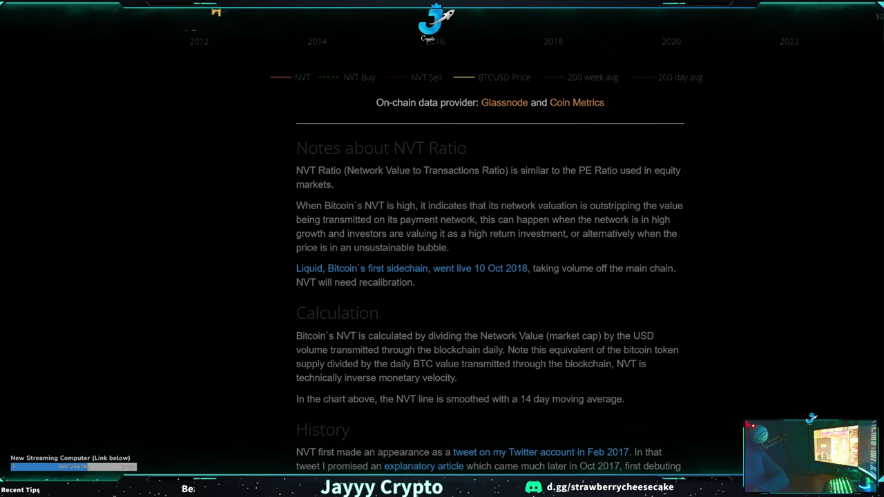
left_click_drag(559, 220, 402, 233)
left_click(447, 239)
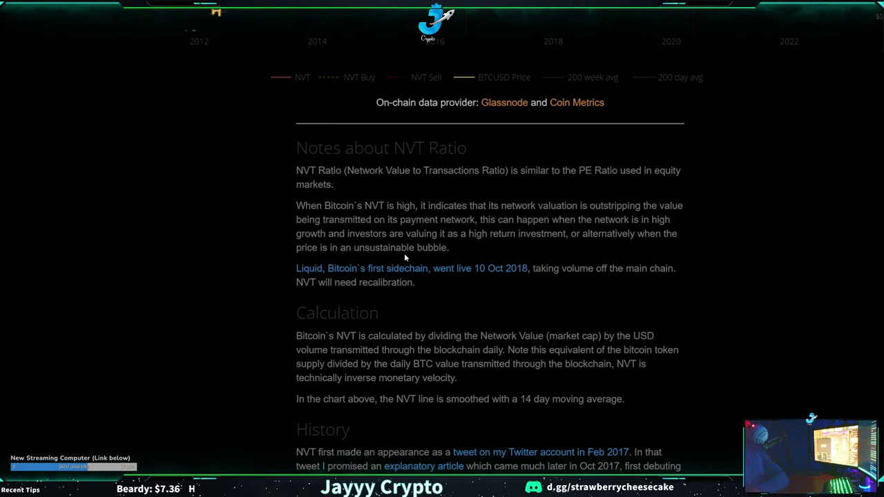
left_click_drag(405, 250, 464, 245)
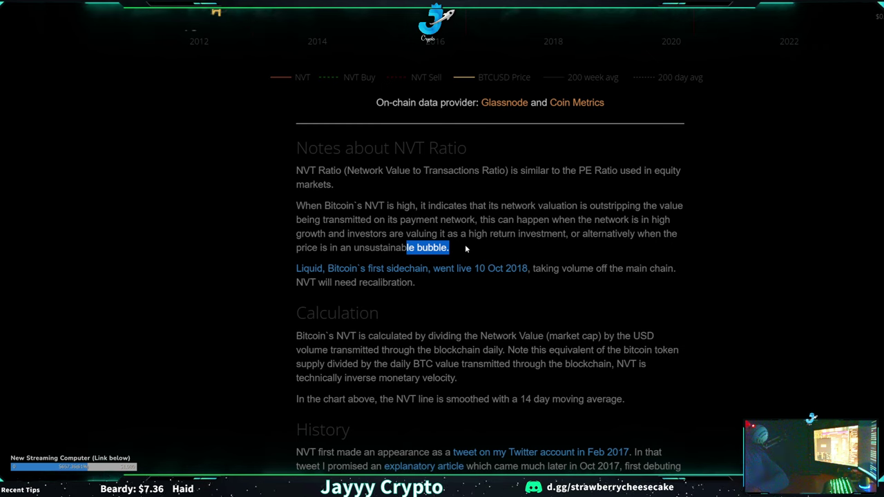
left_click(465, 245)
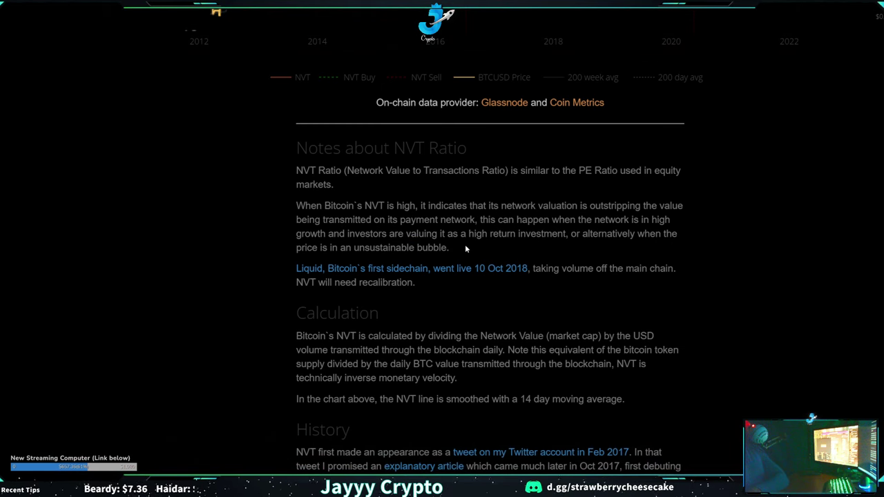
Read the Calculation section of the NVT Ratio notes, highlighting its explanation through to inverse monetary velocity.
left_click_drag(480, 337, 584, 340)
left_click(593, 341)
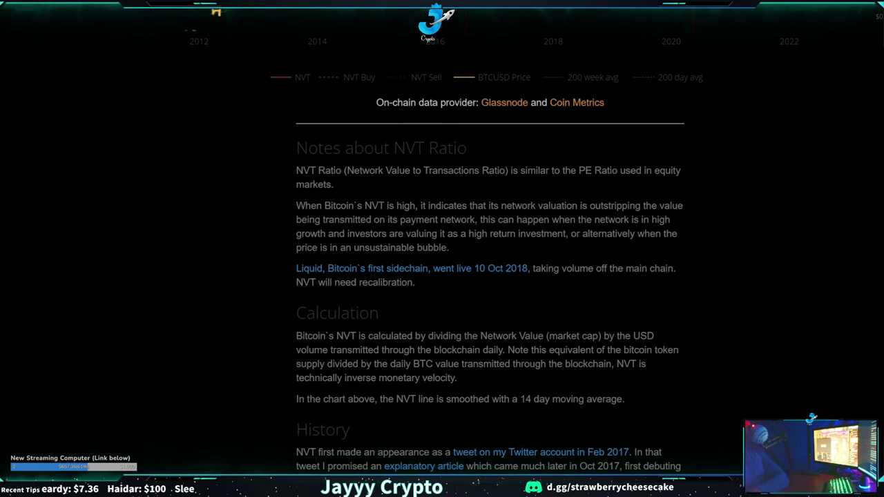
left_click_drag(389, 364, 614, 362)
left_click(614, 362)
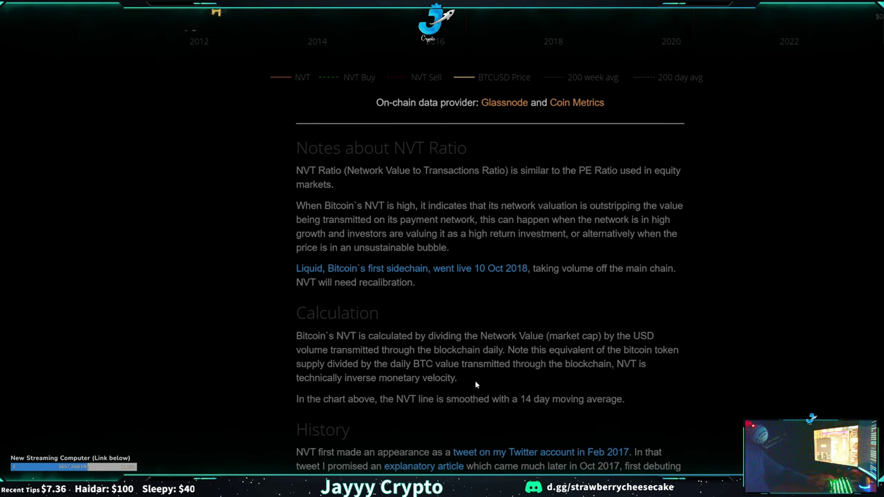
left_click_drag(457, 378, 330, 385)
scroll(723, 361, "down", 1)
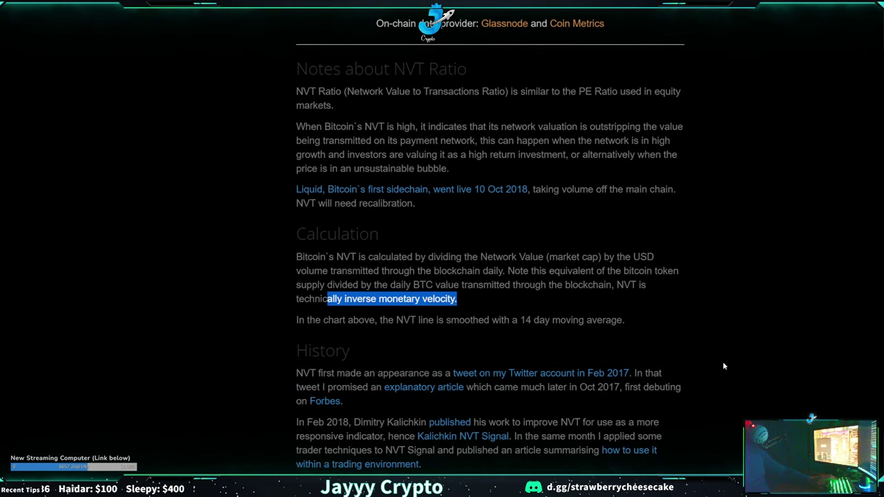
Return to the Bitcoin NVT Ratio chart, enlarge the page and zoom the chart in on the most recent months.
scroll(723, 360, "up", 1)
scroll(796, 360, "up", 2)
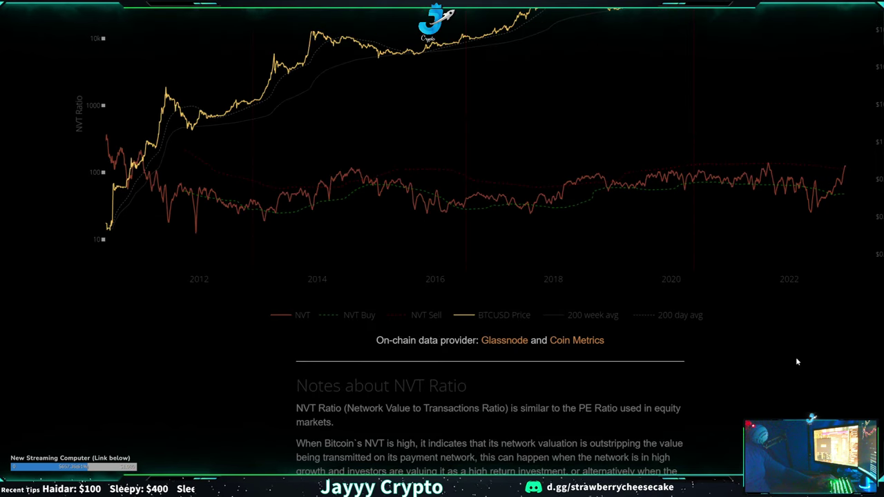
scroll(715, 446, "up", 2)
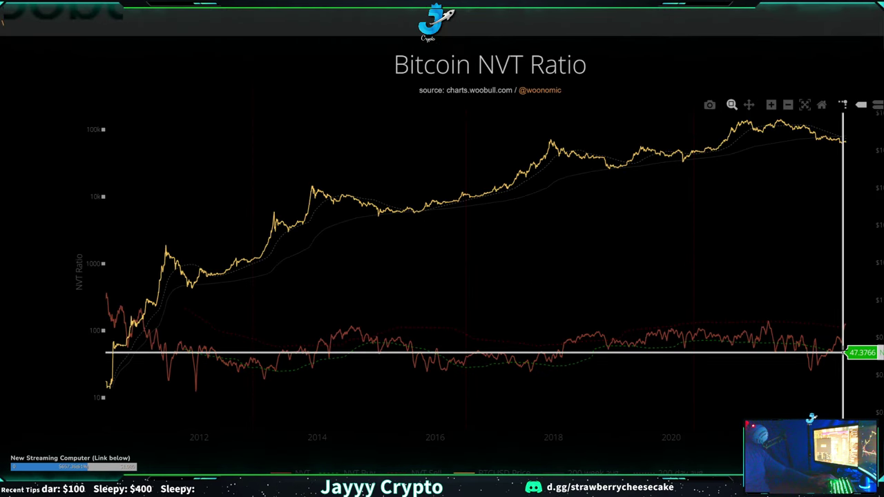
key("ctrl+plus")
left_click_drag(870, 248, 882, 435)
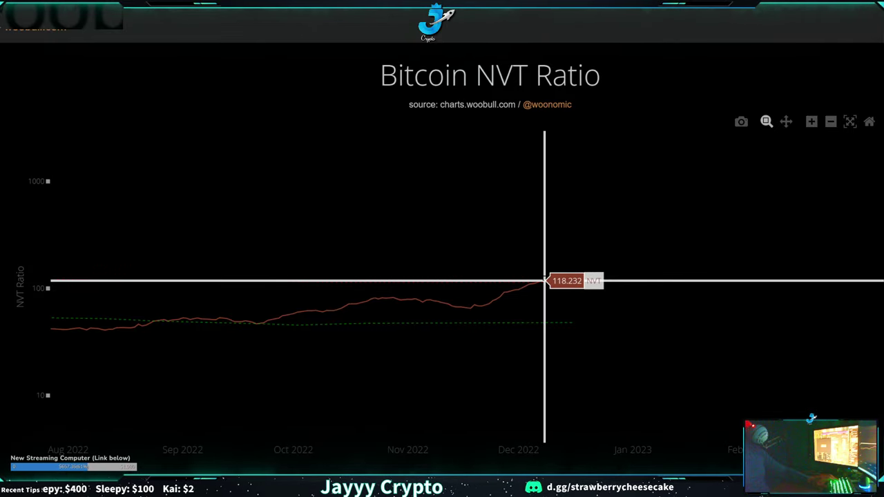
Zoom the NVT chart far out, switch it to pan mode and autoscale its axes to the full history.
left_click(830, 122)
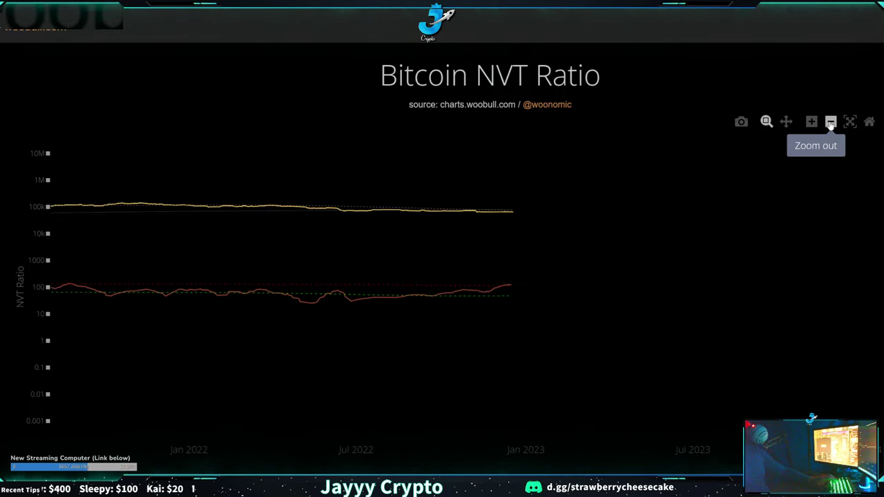
left_click(831, 122)
left_click(831, 122)
left_click(831, 123)
left_click(831, 122)
left_click(830, 122)
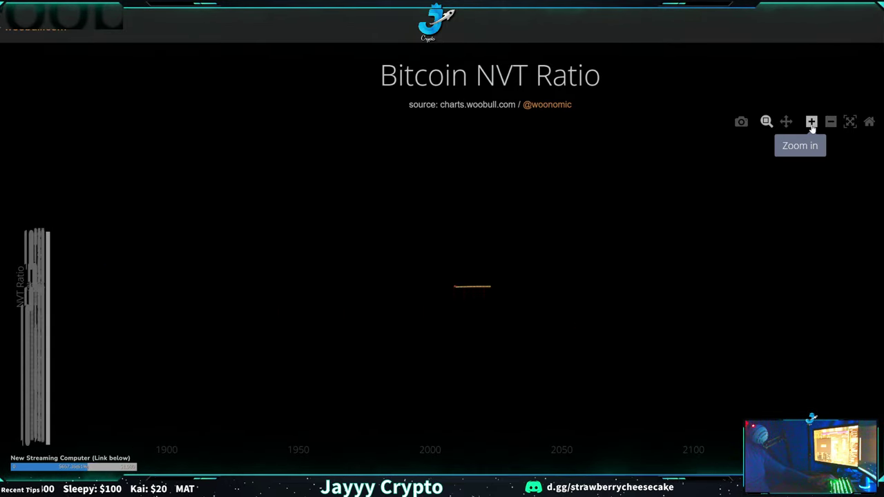
left_click(786, 122)
left_click(851, 123)
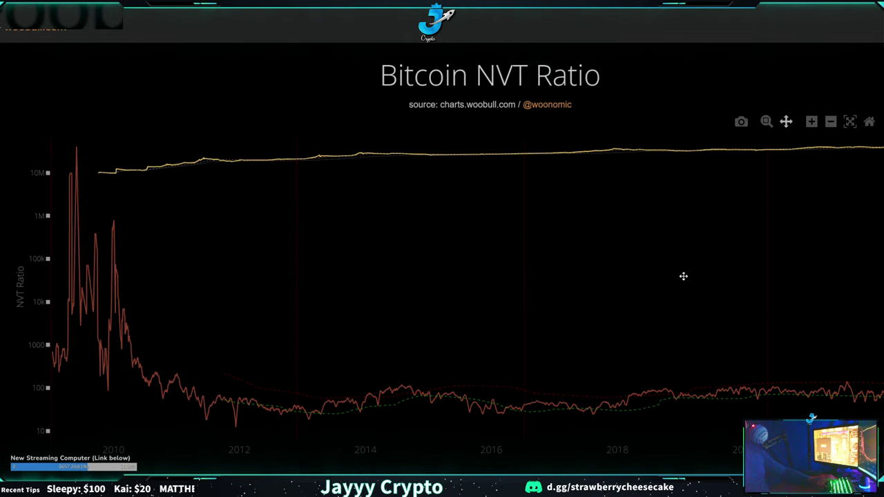
Reset the NVT chart to its default range and pan it to leave space after the latest data.
scroll(863, 380, "down", 3)
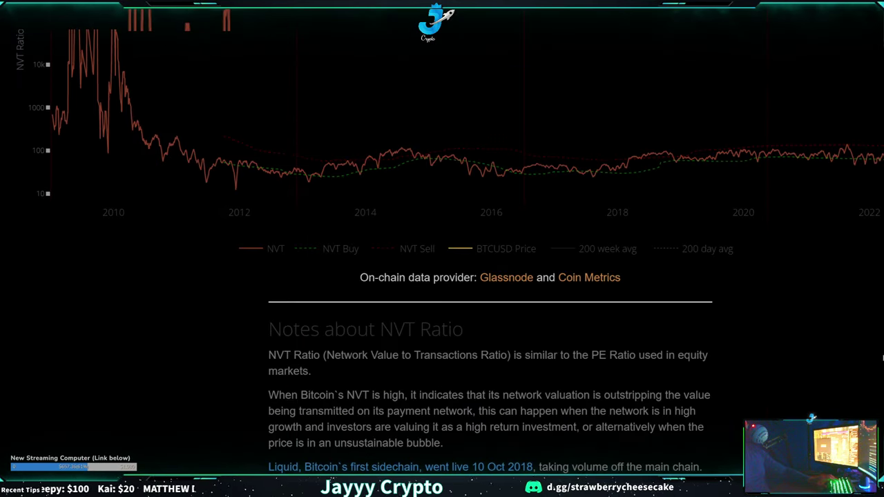
scroll(863, 381, "up", 2)
left_click_drag(557, 274, 475, 268)
double_click(583, 292)
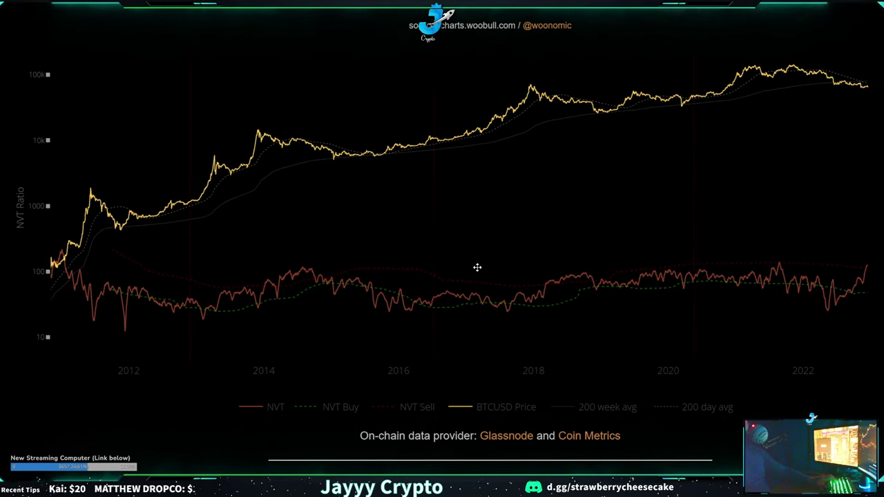
left_click_drag(877, 162, 795, 206)
scroll(795, 206, "up", 1)
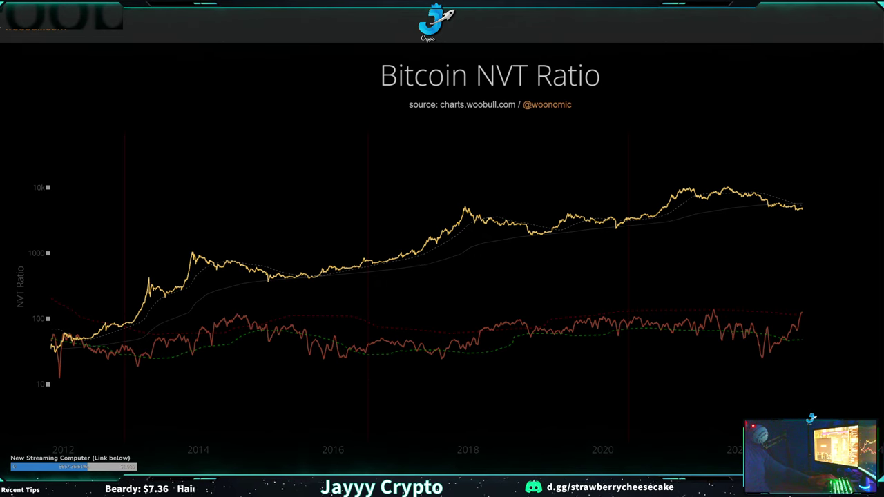
Switch from the NVT Ratio page to the live Bitcoin volume profile page on Whalemap.
right_click(251, 3)
left_click(253, 2)
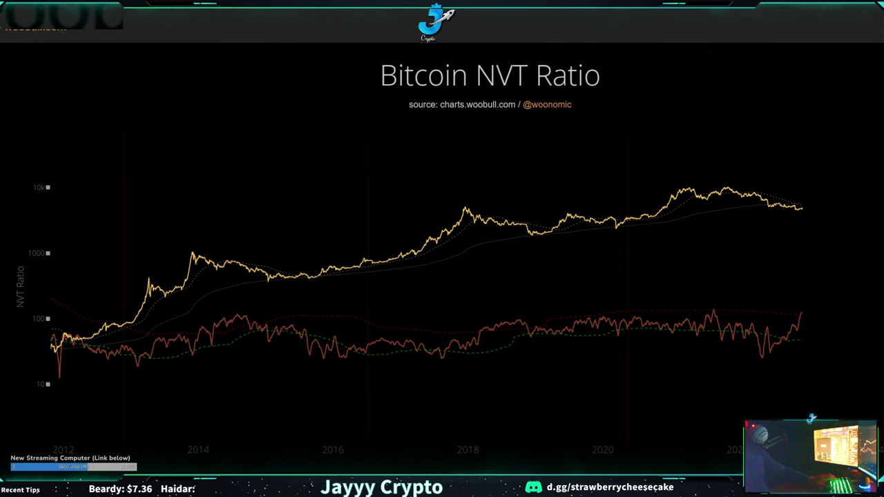
left_click(262, 3)
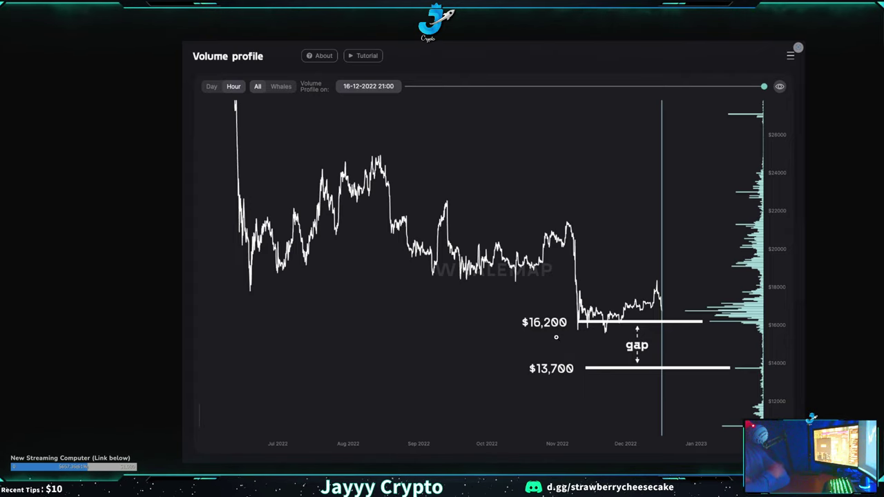
left_click(231, 6)
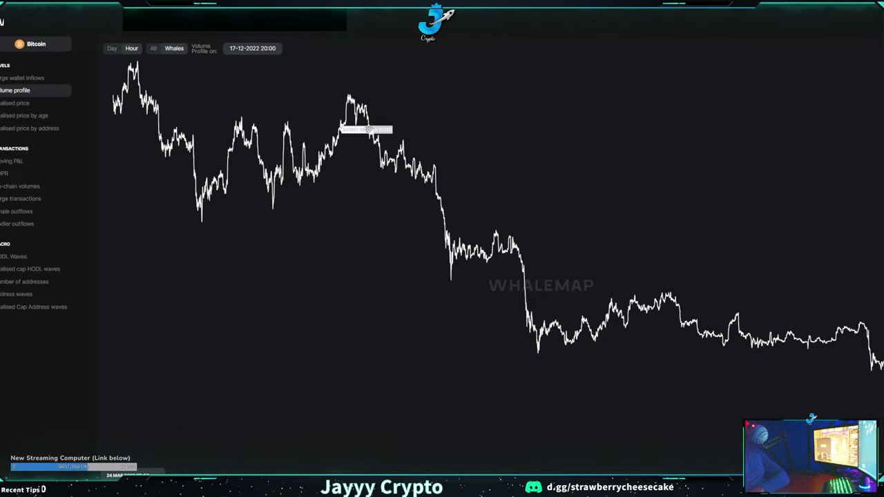
Pan and zoom the Whalemap volume profile chart to examine the price history up to December 2022.
scroll(497, 149, "down", 2)
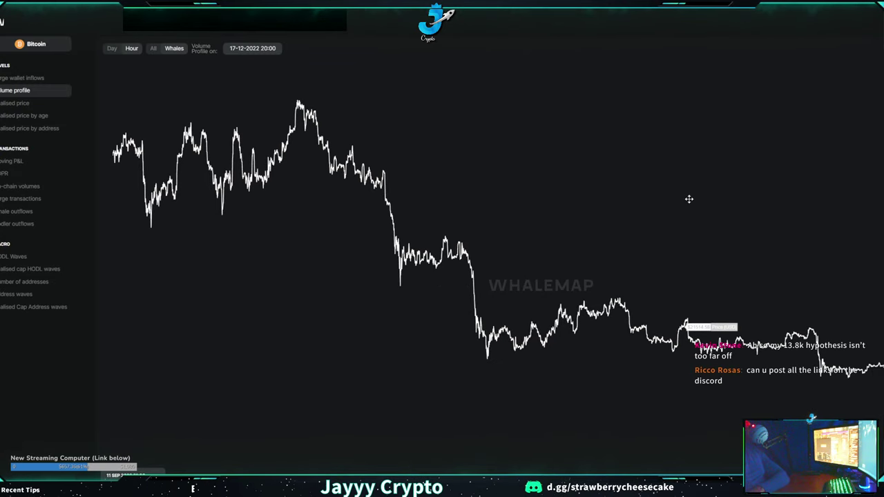
left_click_drag(689, 197, 616, 189)
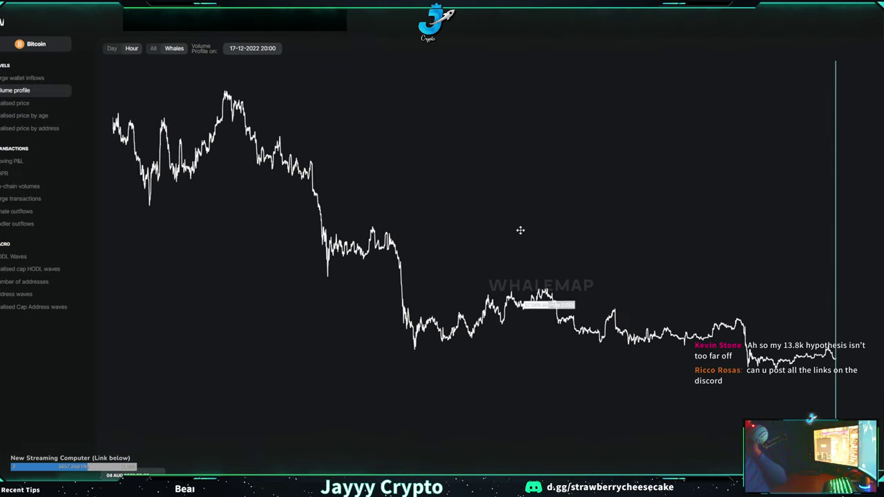
left_click_drag(519, 230, 520, 218)
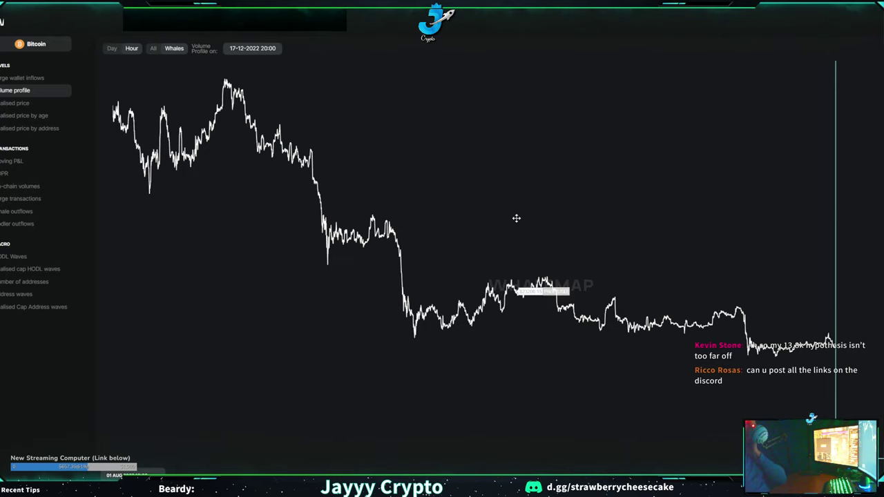
left_click_drag(466, 194, 433, 184)
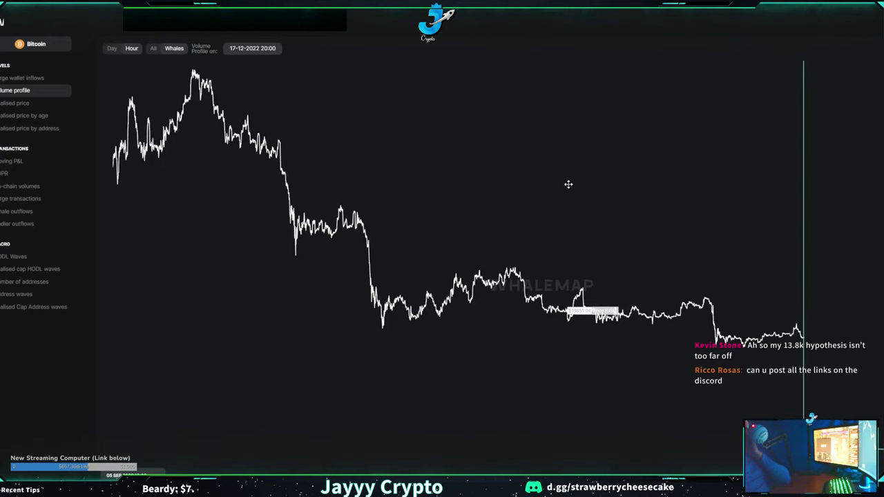
scroll(578, 183, "down", 2)
left_click_drag(541, 185, 605, 219)
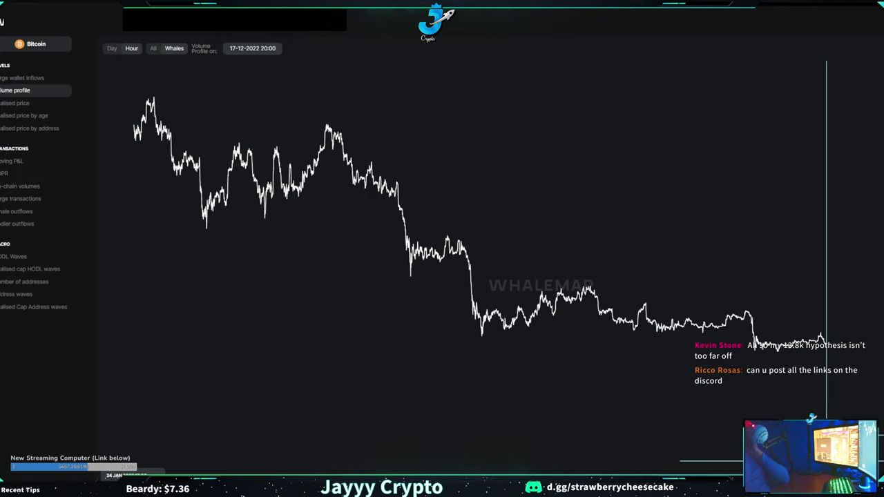
Move and widen the browser window so the whole Whalemap page fits, including the chart's price axis and volume bars.
left_click_drag(454, 7, 373, 2)
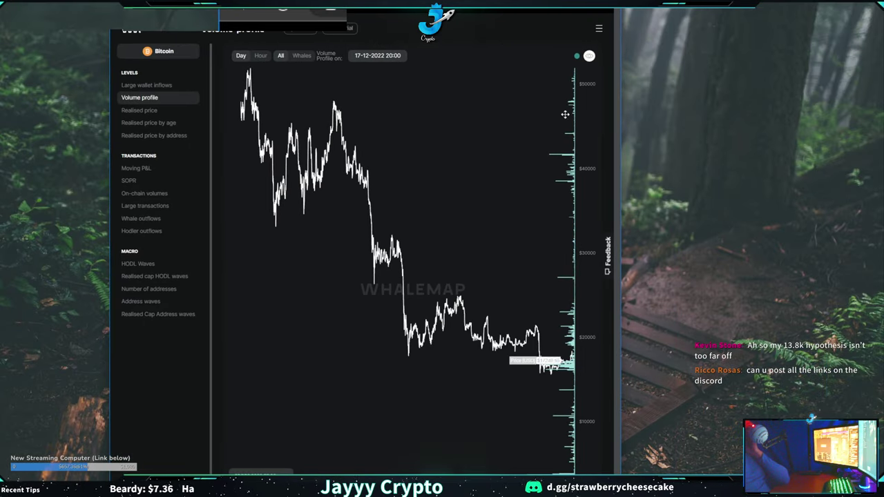
left_click_drag(621, 120, 883, 116)
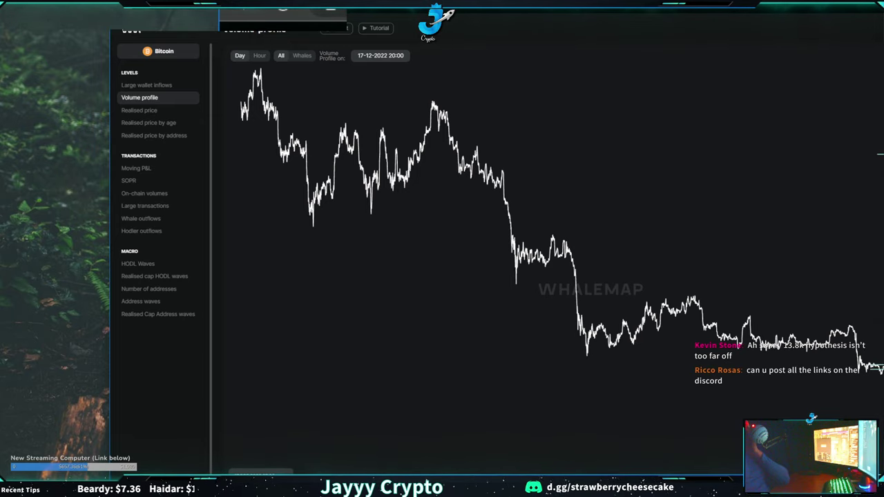
left_click_drag(757, 1, 715, 10)
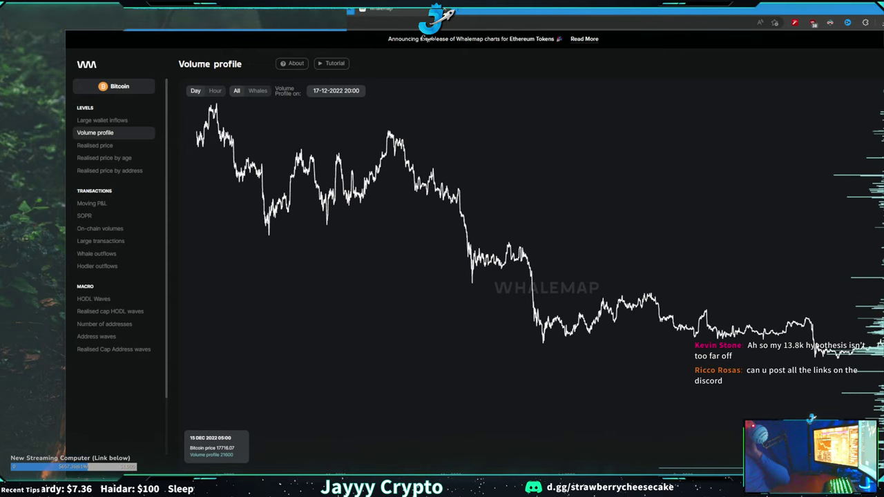
left_click_drag(802, 12, 738, 0)
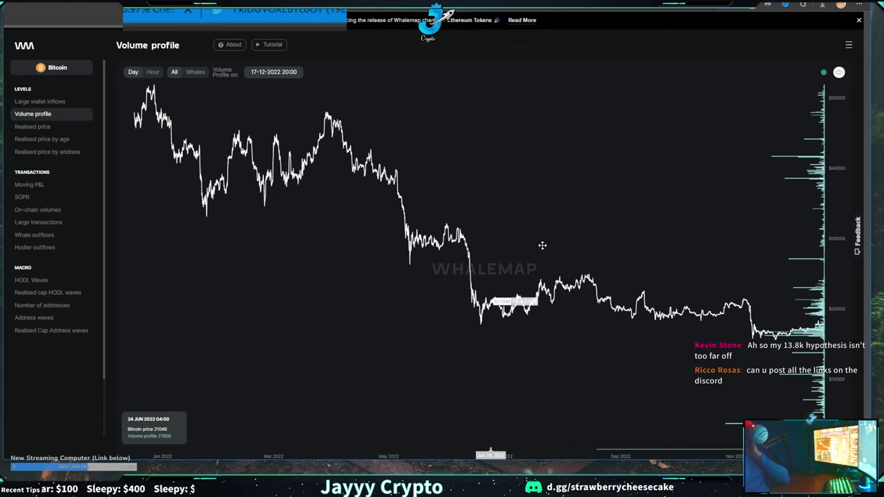
Pan and zoom out the volume profile chart to examine the volume levels below the latest Bitcoin price.
scroll(711, 253, "up", 5)
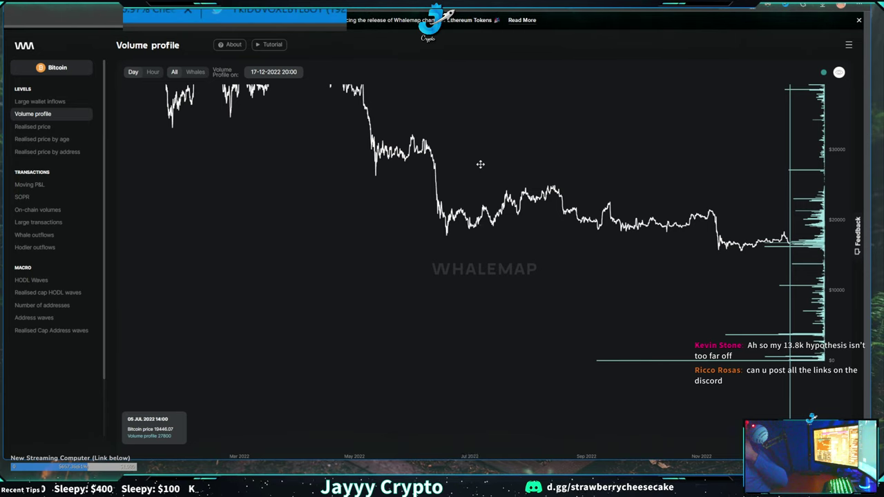
left_click_drag(480, 163, 389, 231)
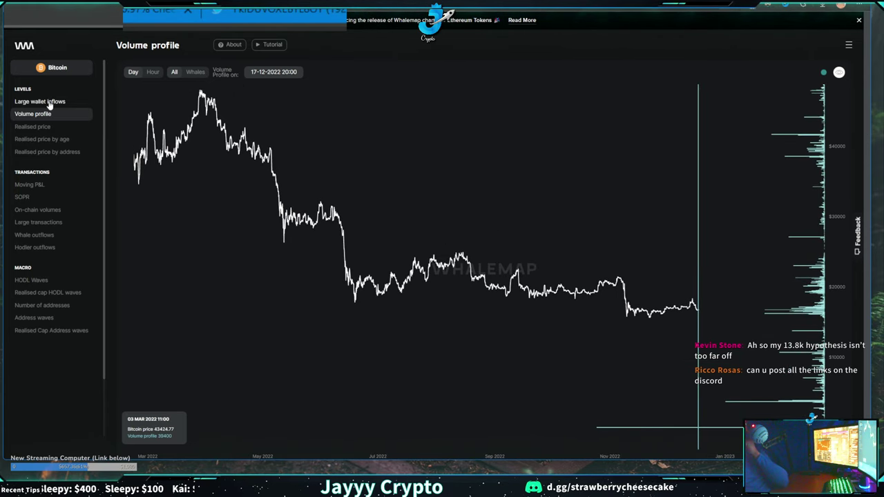
scroll(304, 197, "down", 5)
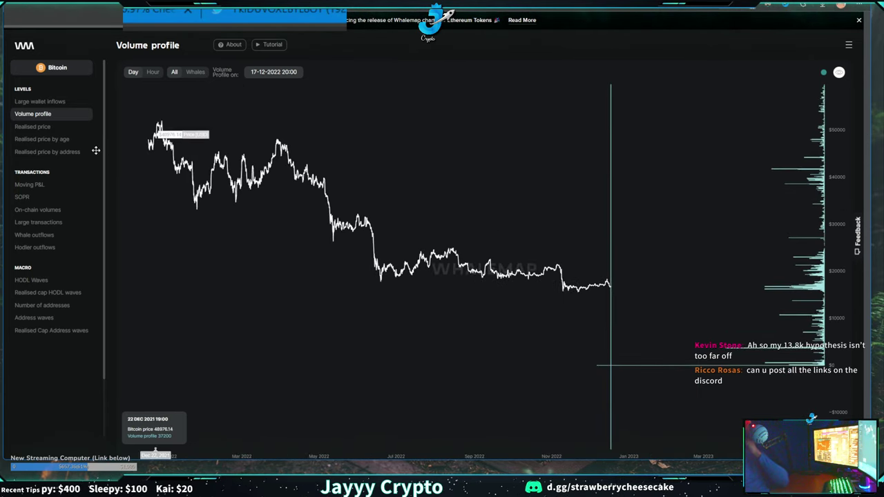
Open Whalemap's Large wallet inflows chart for Bitcoin and zoom in on the recent whale inflow bubbles.
left_click(58, 105)
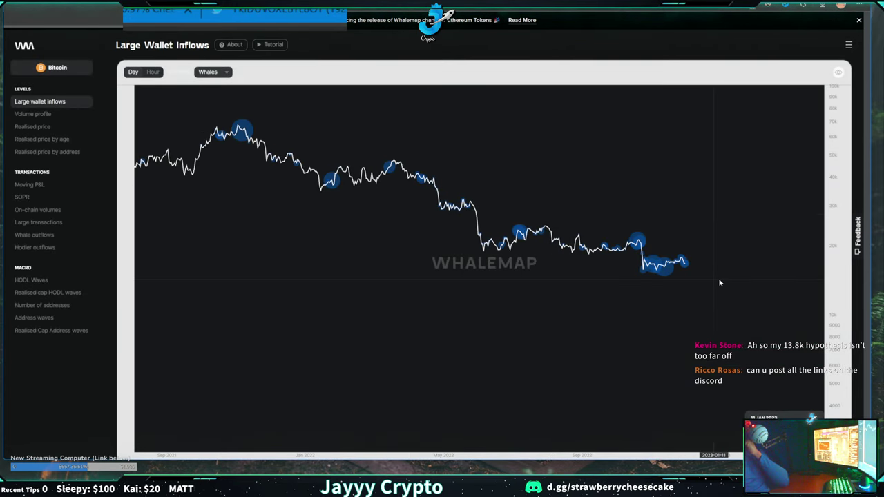
scroll(646, 273, "up", 3)
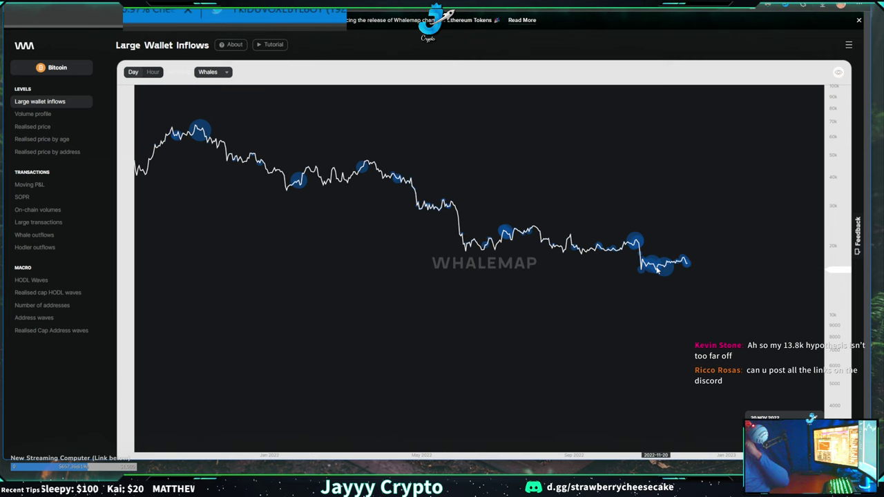
Examine the whale inflow bubbles along the Bitcoin price line from early 2021 through December 2022.
scroll(620, 273, "down", 2)
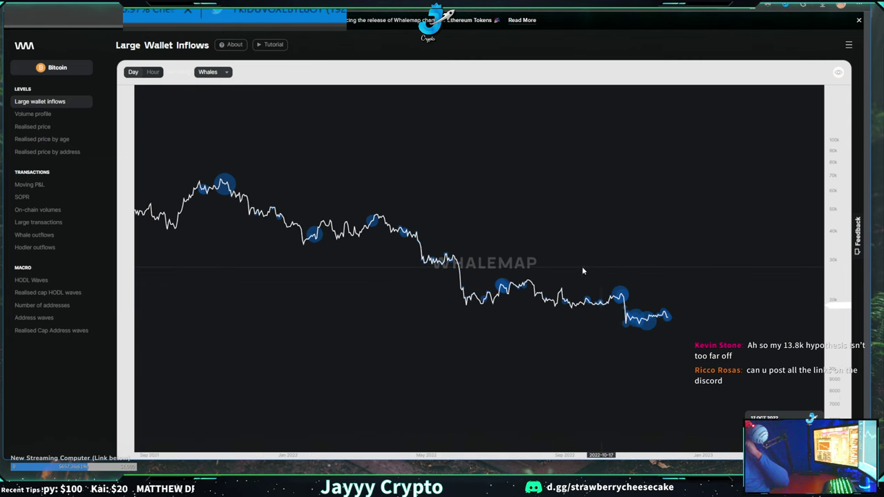
scroll(632, 328, "down", 3)
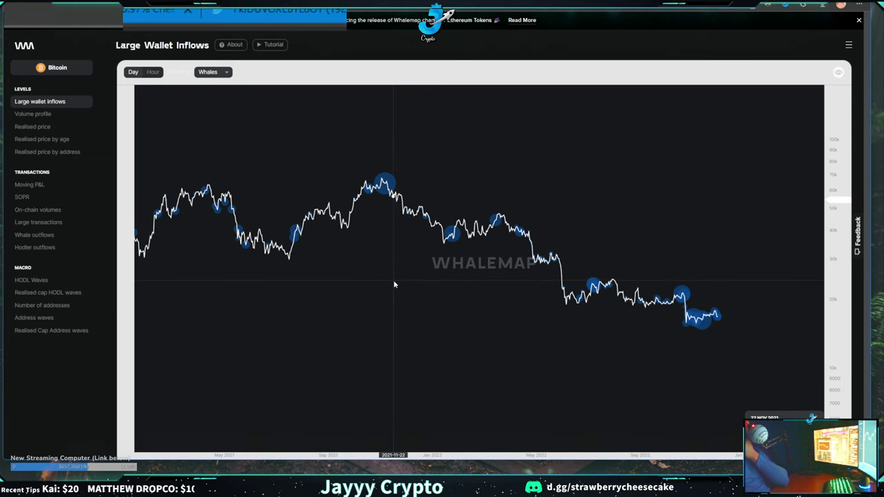
scroll(394, 285, "up", 4)
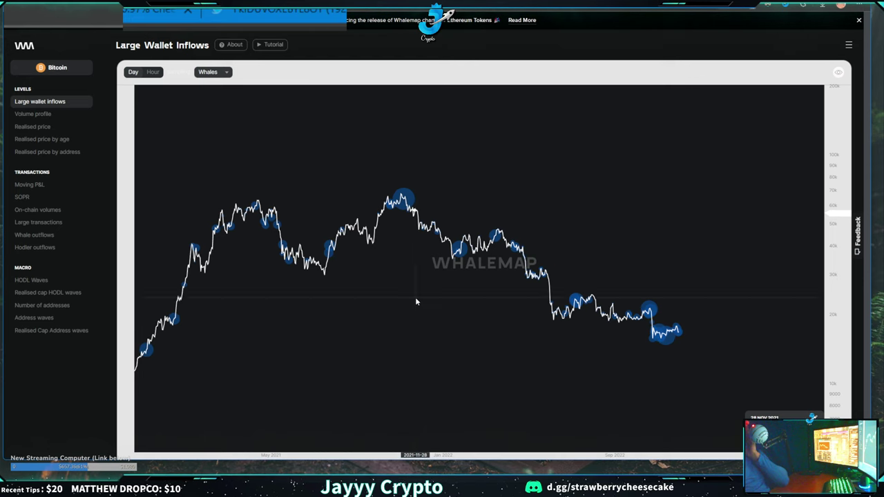
left_click_drag(416, 302, 432, 257)
scroll(432, 256, "up", 1)
left_click_drag(555, 300, 451, 309)
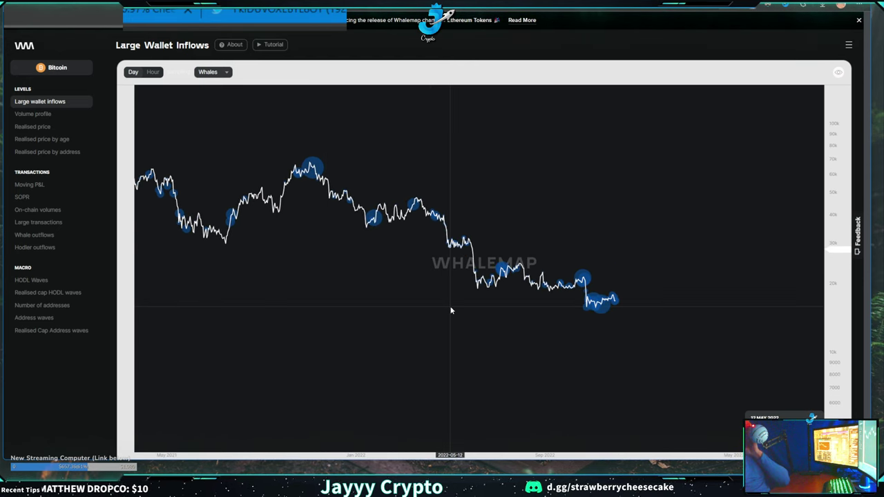
scroll(451, 310, "up", 1)
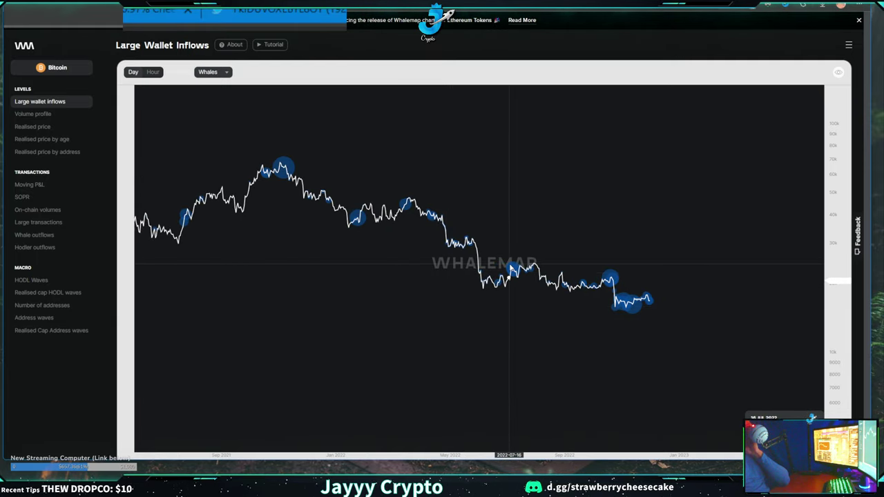
Return to the Bitcoin Volume profile chart and bring the recent price line and its volume bars into view.
left_click(24, 115)
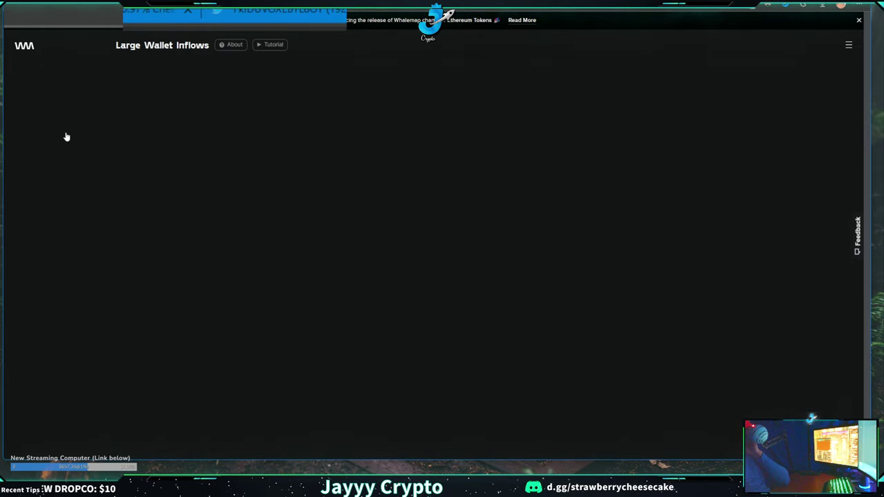
scroll(323, 228, "up", 5)
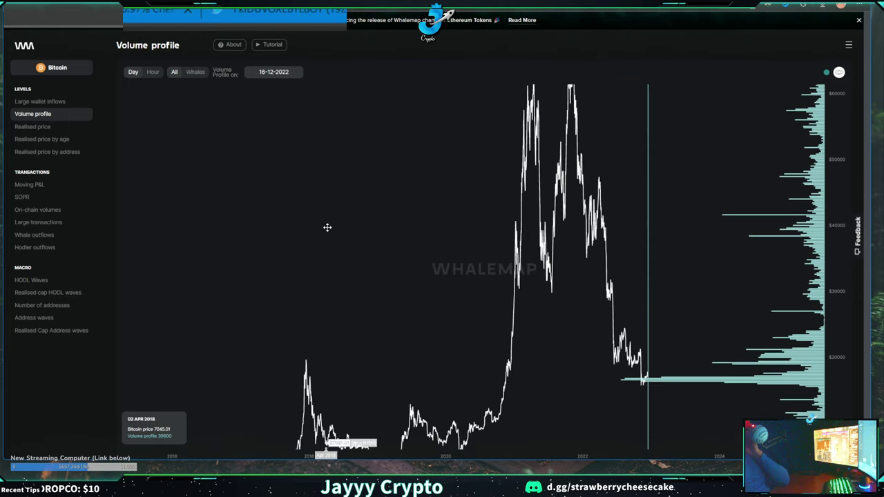
left_click_drag(540, 145, 446, 104)
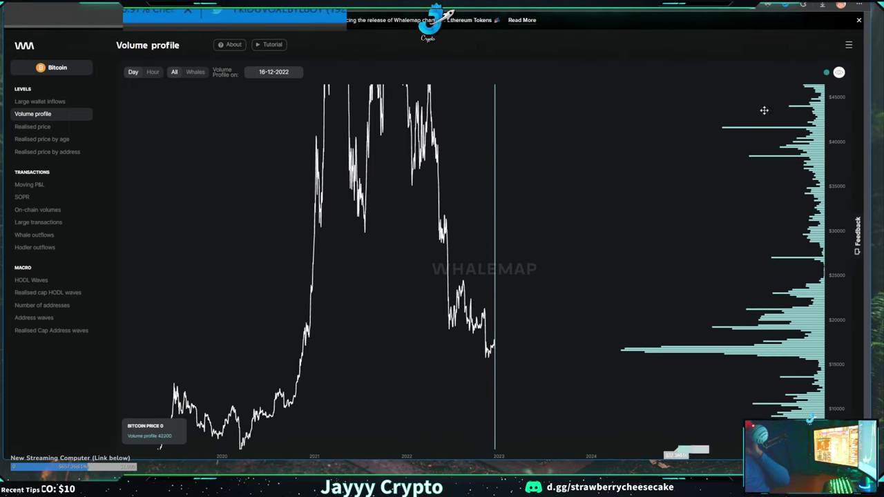
Switch the volume profile to hourly data and show the price line up to the latest profile date.
left_click(152, 74)
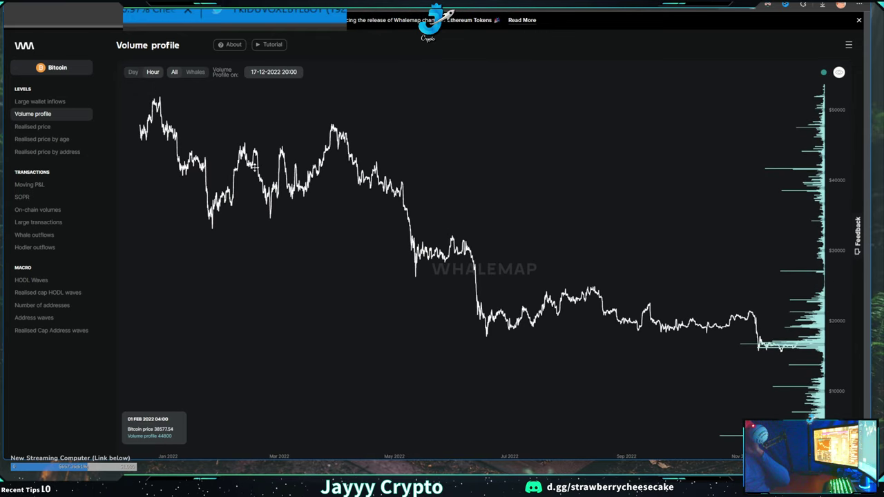
scroll(389, 136, "up", 3)
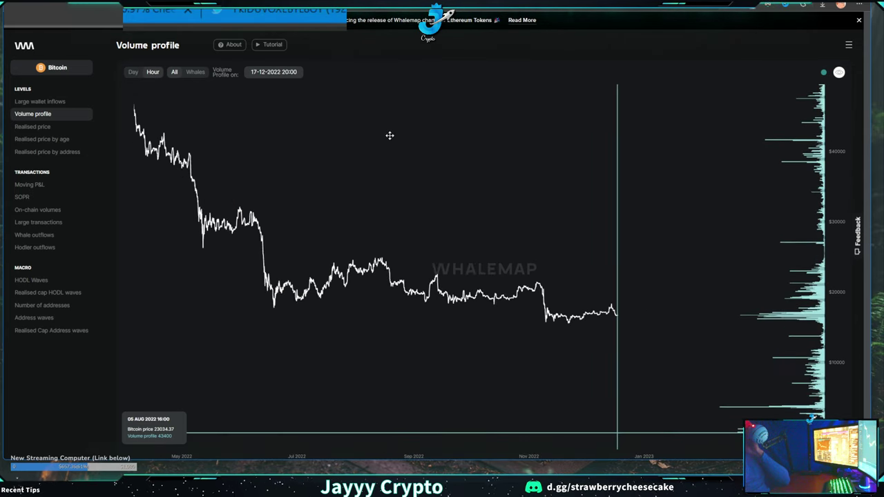
left_click_drag(389, 136, 422, 131)
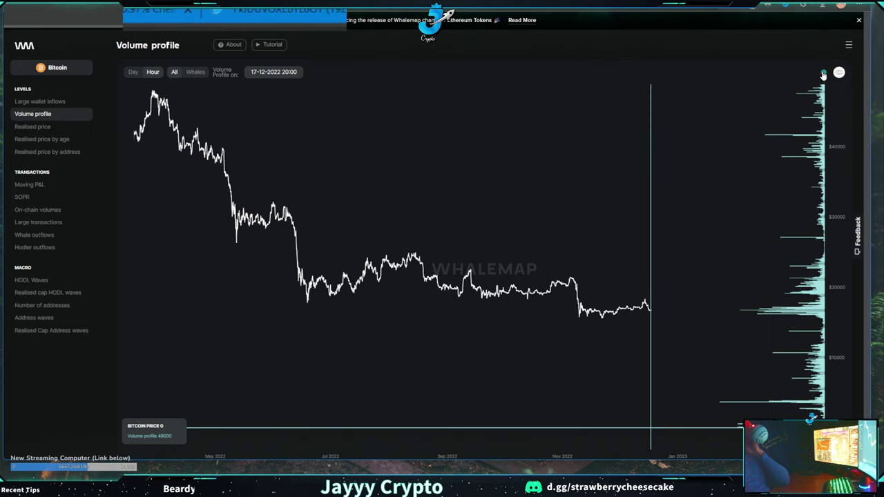
Turn off the Dark Reader extension so the Whalemap page shows in its own theme.
left_click(766, 7)
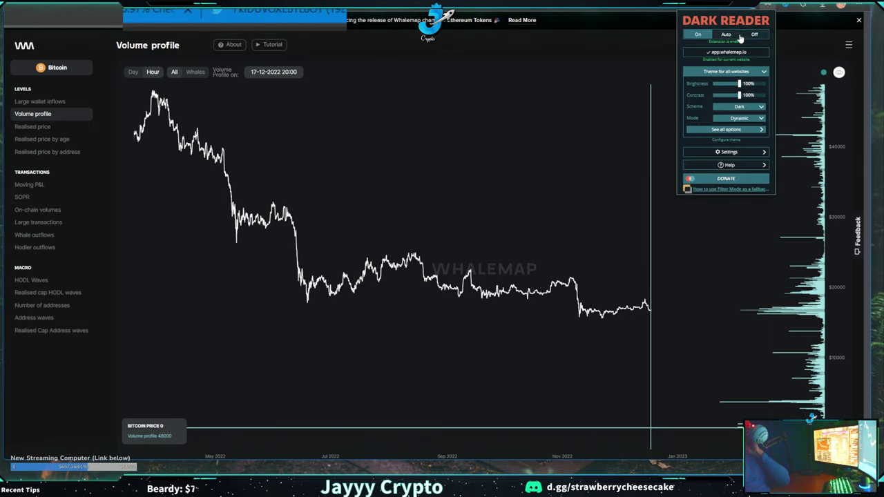
left_click(755, 35)
left_click(814, 40)
mouse_move(841, 77)
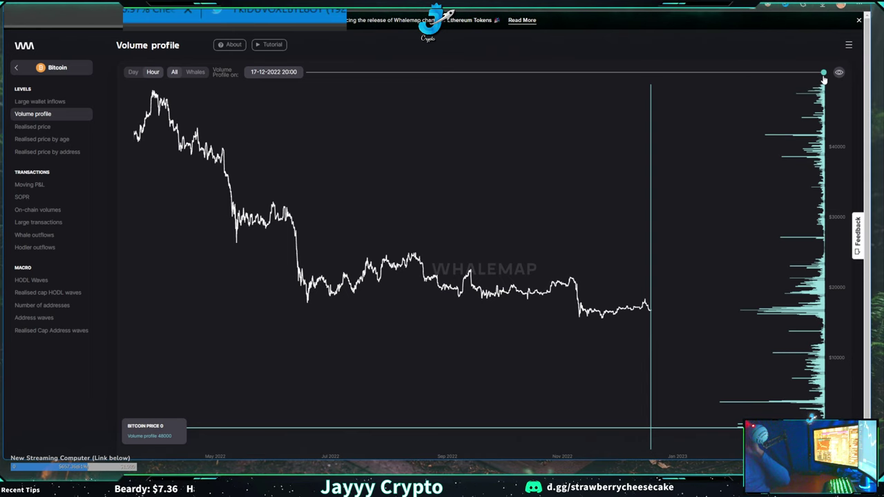
left_click_drag(819, 76, 630, 72)
left_click_drag(376, 91, 332, 73)
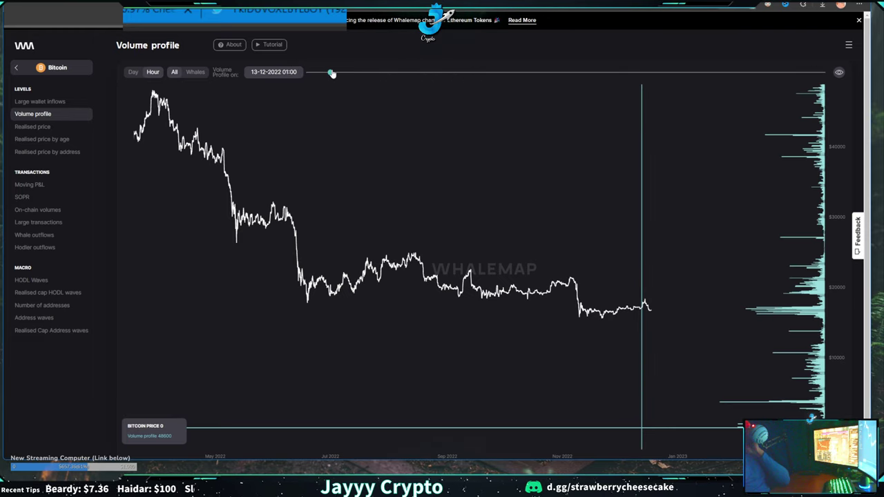
Switch the volume profile back to daily data and set its date to 29-10-2022.
left_click(134, 72)
left_click_drag(721, 128, 431, 136)
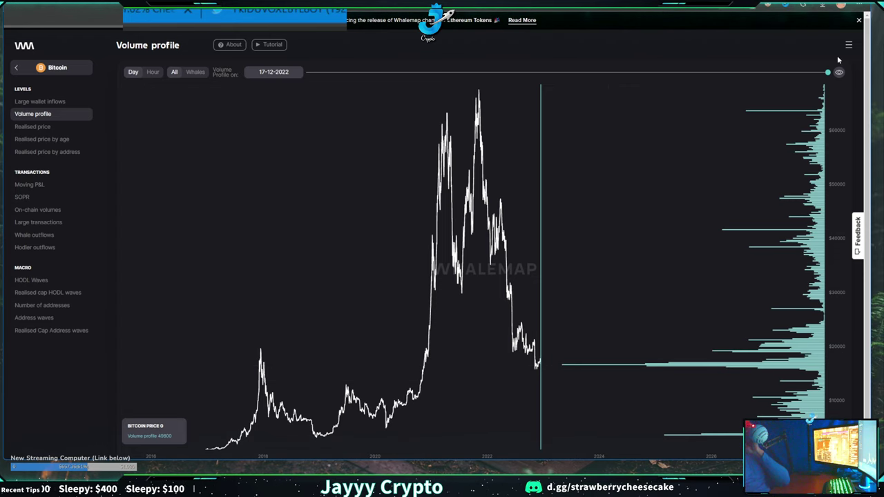
left_click_drag(829, 74, 758, 73)
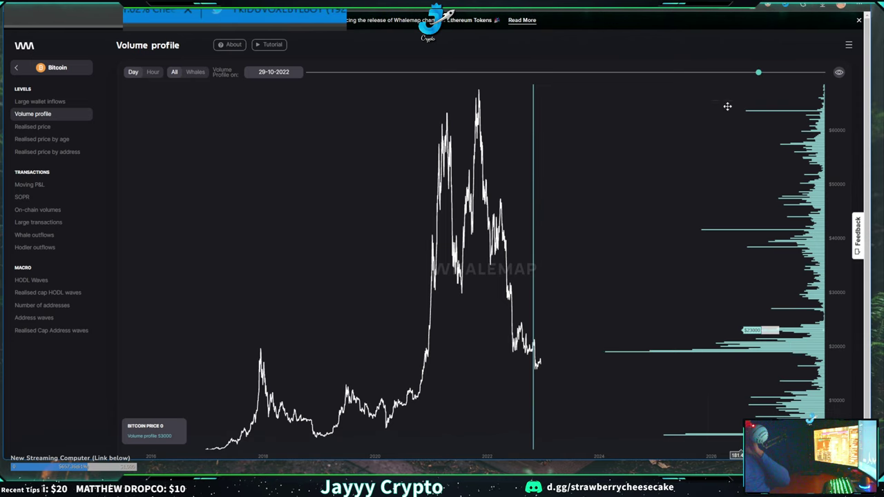
Inspect the late-2022 volume levels up close, moving the profile date back to 24-10-2022 and 19-10-2022.
mouse_move(534, 349)
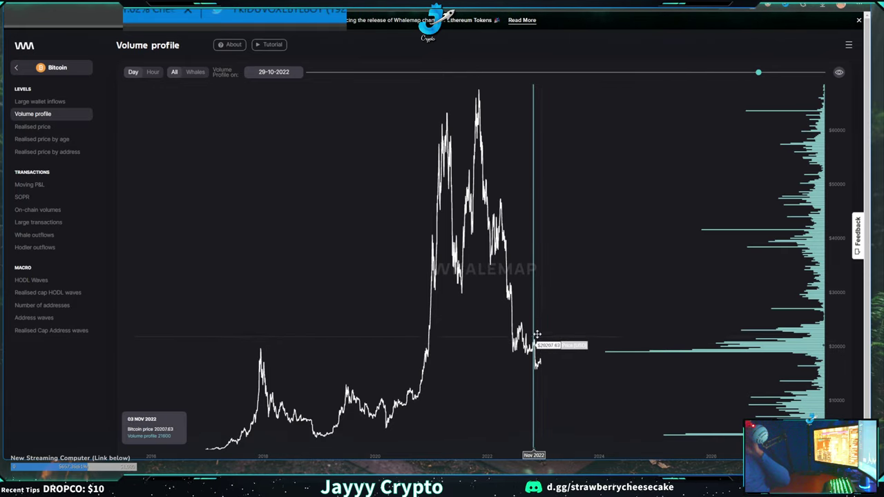
scroll(645, 238, "up", 4)
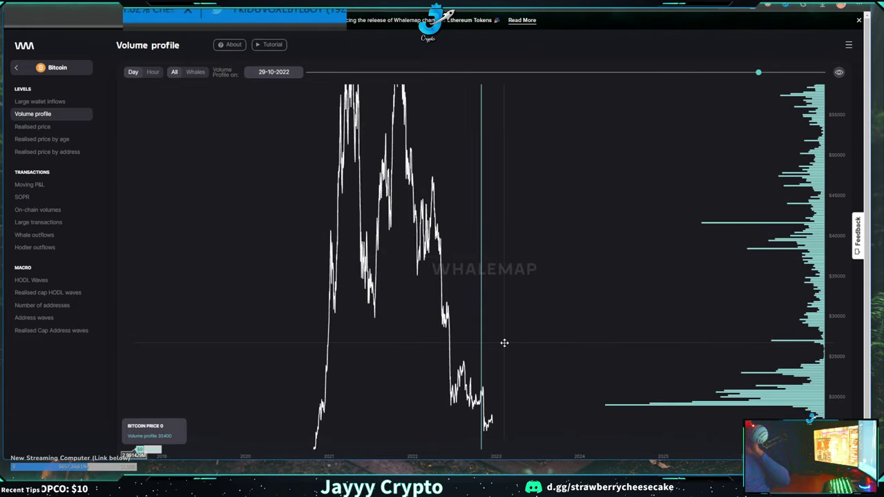
scroll(614, 178, "up", 5)
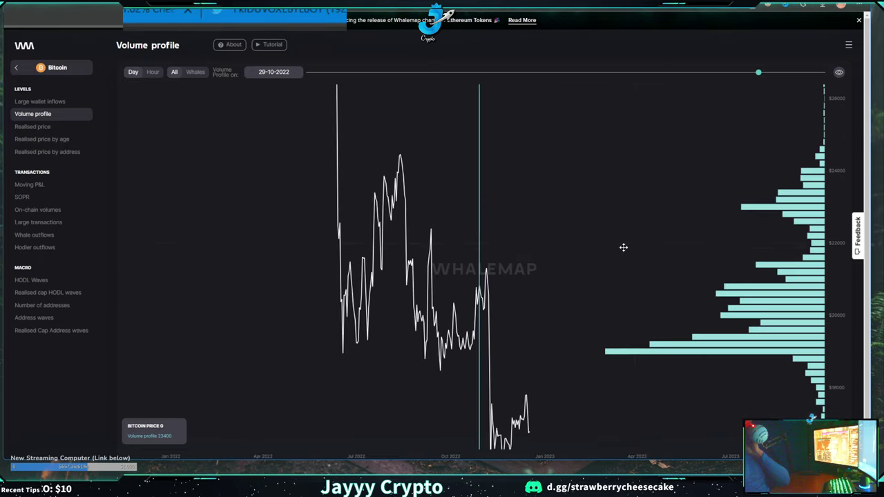
scroll(484, 159, "up", 4)
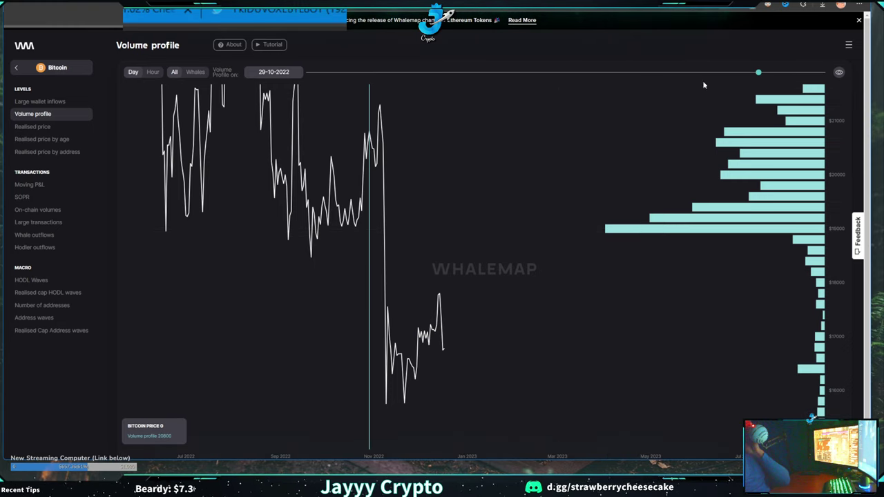
mouse_move(762, 75)
left_mouse_down()
mouse_move(705, 74)
mouse_move(751, 73)
mouse_move(719, 83)
mouse_move(729, 85)
mouse_move(751, 79)
left_mouse_up()
right_click(750, 78)
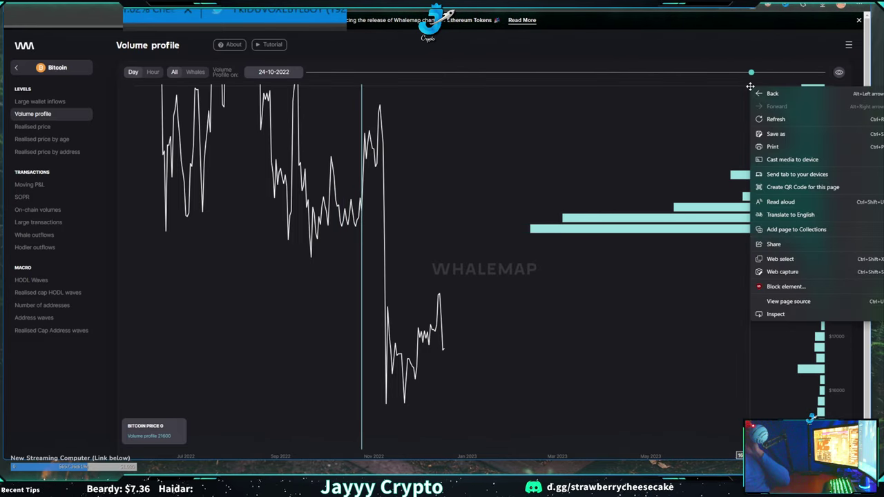
left_click(716, 92)
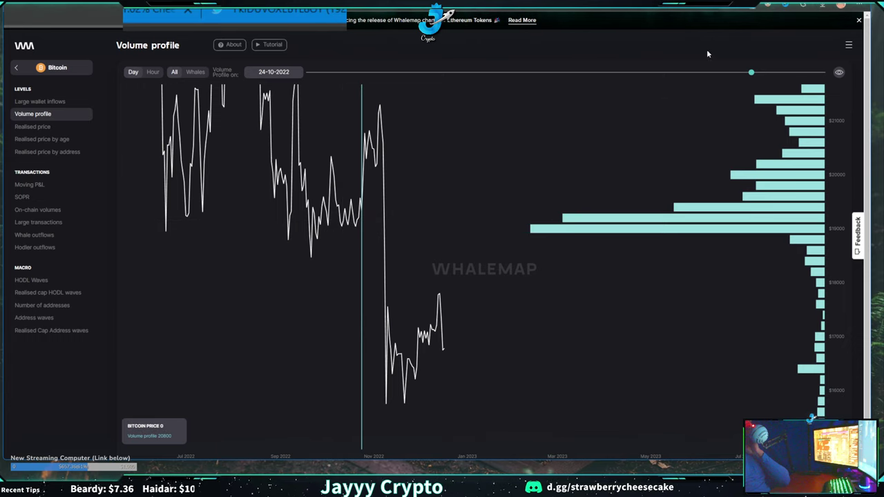
left_click_drag(752, 73, 744, 73)
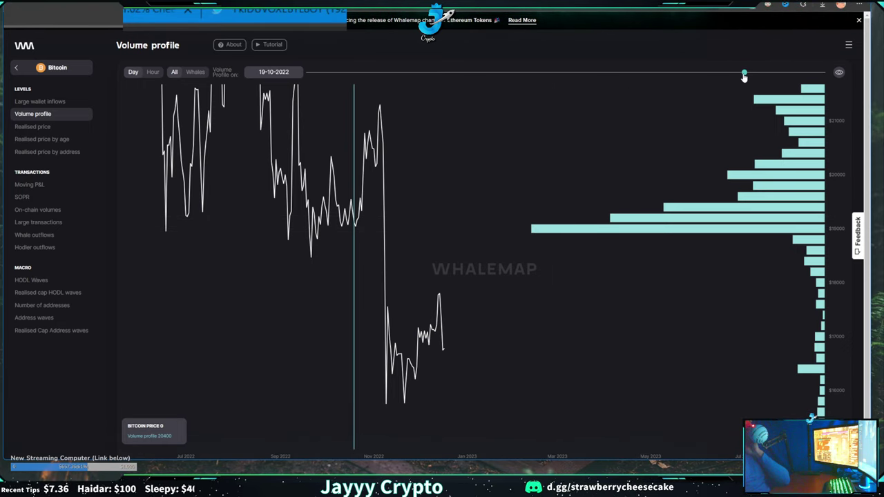
Compare the daily volume profile on 27-10-2022, 06-11-2022, 19-10-2022 and 04-11-2022.
left_click_drag(744, 76, 756, 77)
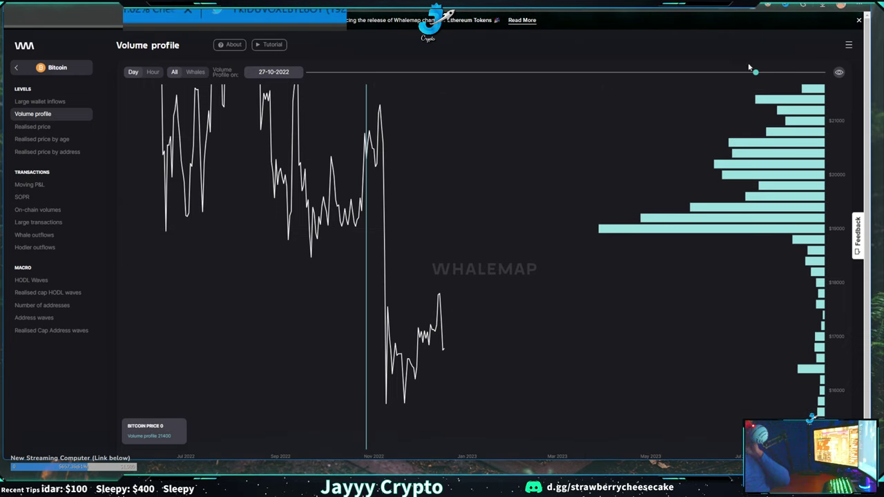
mouse_move(755, 77)
left_mouse_down()
mouse_move(773, 76)
mouse_move(747, 76)
mouse_move(788, 76)
mouse_move(770, 76)
left_mouse_up()
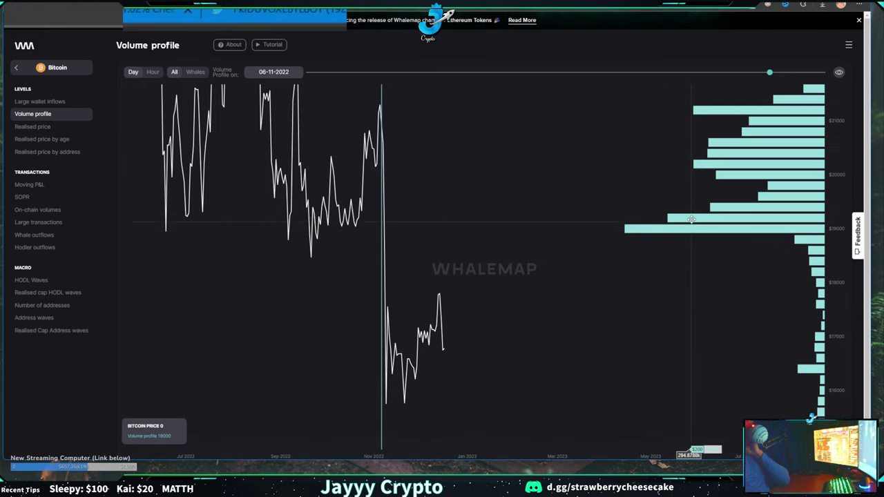
left_click_drag(771, 73, 742, 80)
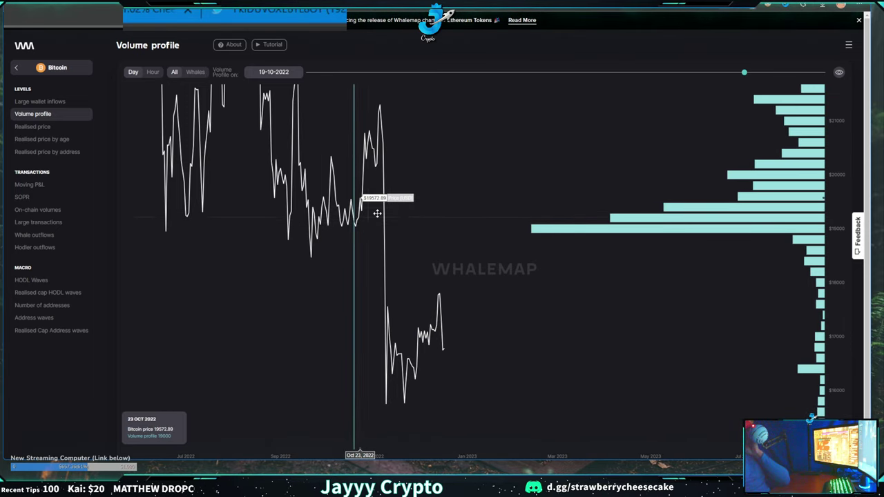
left_click_drag(745, 76, 766, 81)
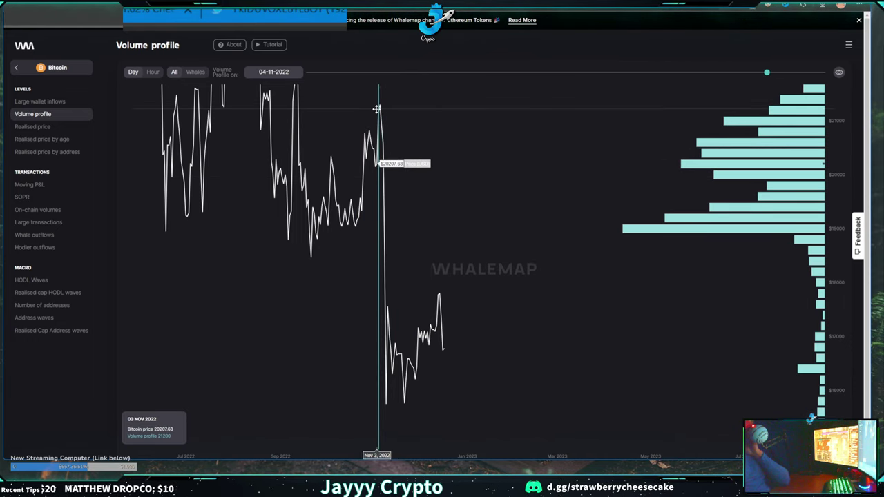
Set the volume profile date to 24-09-2022, and advance it to 04-10-2022 to compare the volume bars near $19,000.
left_click_drag(767, 73, 709, 74)
right_click(702, 78)
left_click(704, 73)
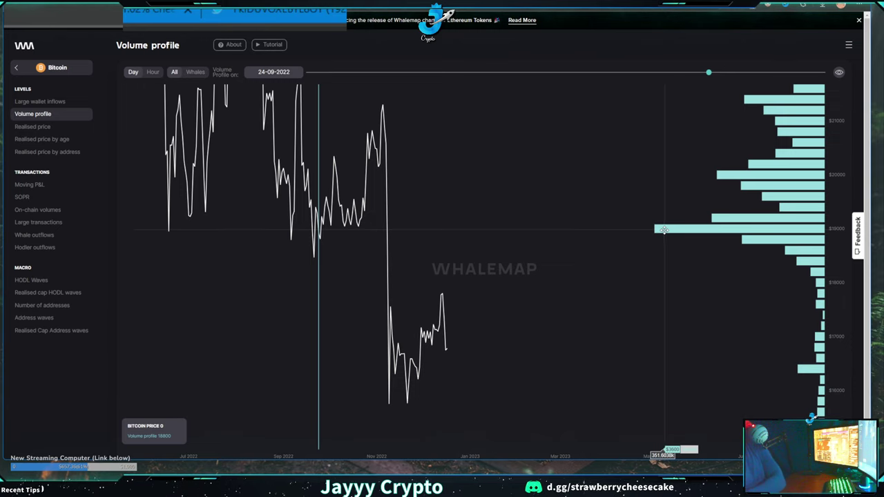
mouse_move(709, 75)
left_mouse_down()
mouse_move(729, 76)
mouse_move(722, 81)
left_mouse_up()
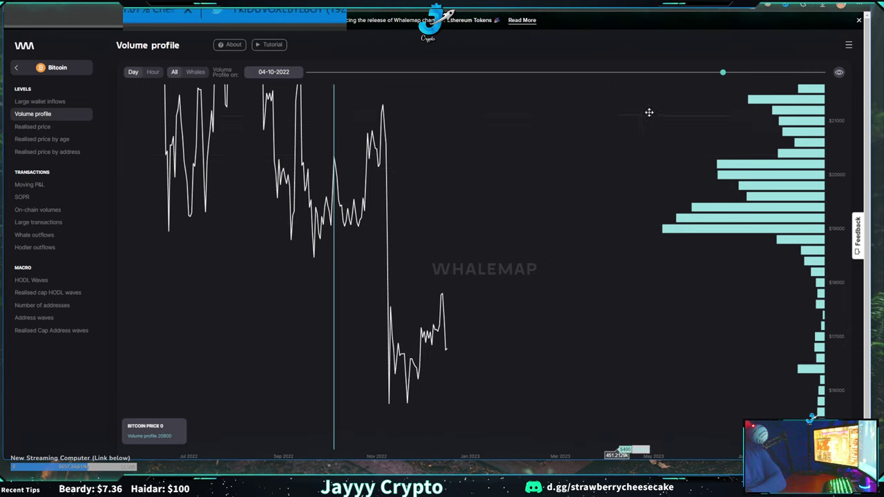
Advance the profile date to 18-11-2022 and on to 17-12-2022, and examine the volume levels below $17,000.
mouse_move(724, 73)
left_mouse_down()
mouse_move(804, 72)
mouse_move(788, 72)
mouse_move(799, 81)
mouse_move(768, 81)
mouse_move(786, 84)
left_mouse_up()
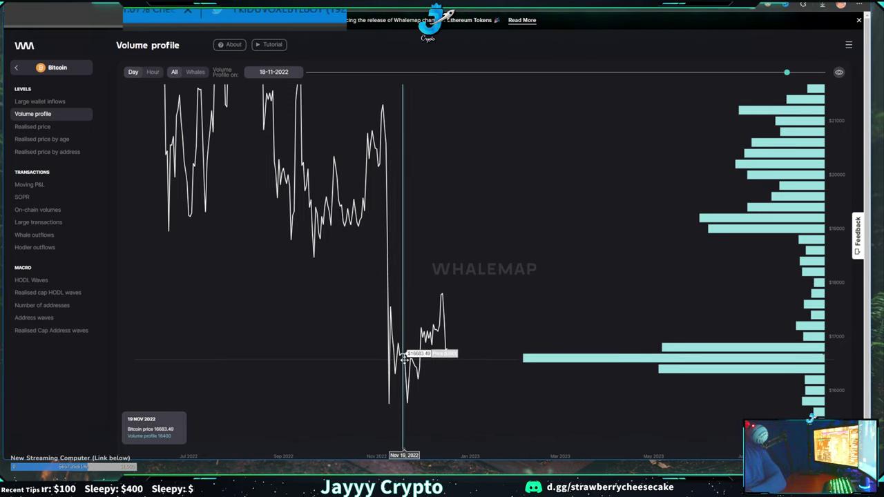
left_click_drag(787, 72, 829, 72)
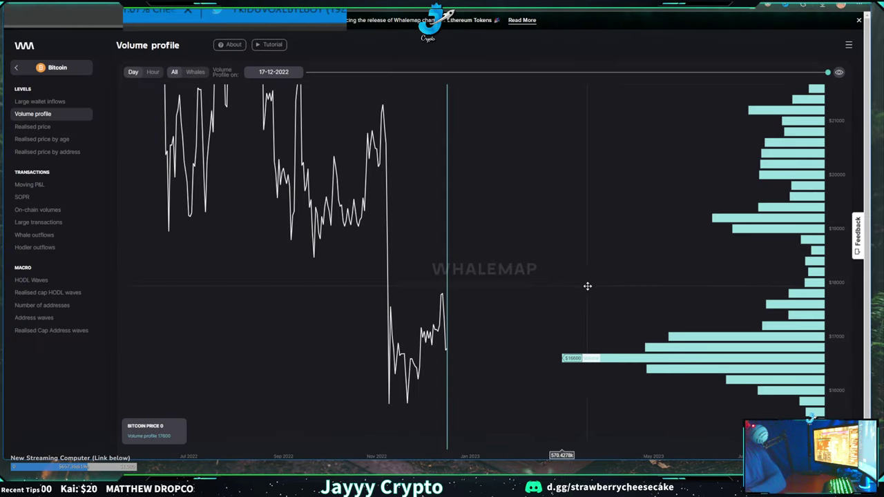
left_click_drag(587, 286, 609, 211)
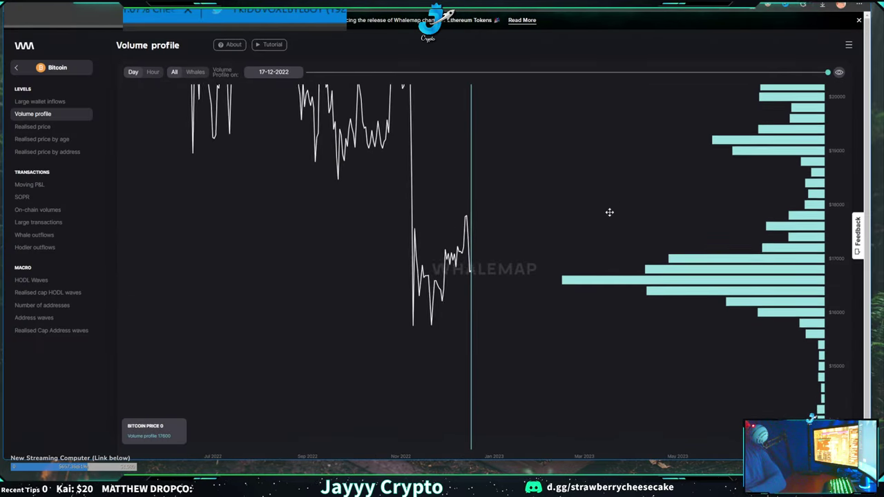
Switch the volume profile to hourly data and examine the price and volume levels from October to December 2022.
left_click(153, 72)
scroll(677, 187, "up", 5)
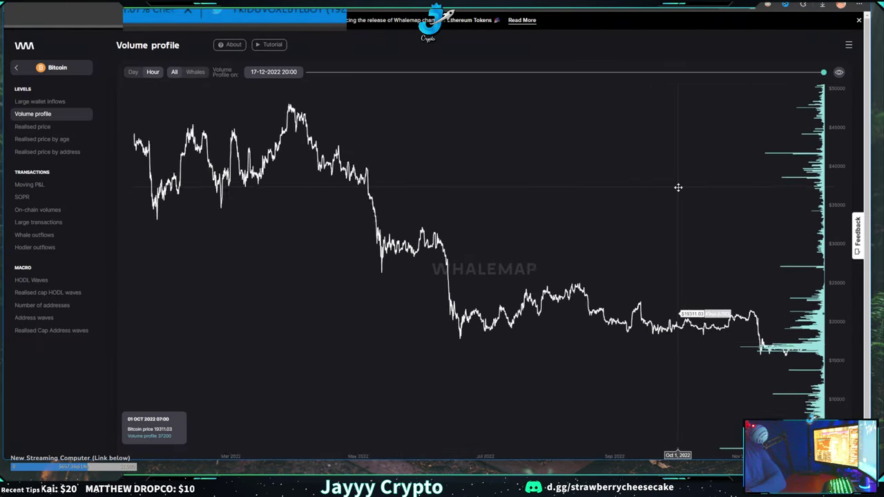
scroll(576, 138, "up", 5)
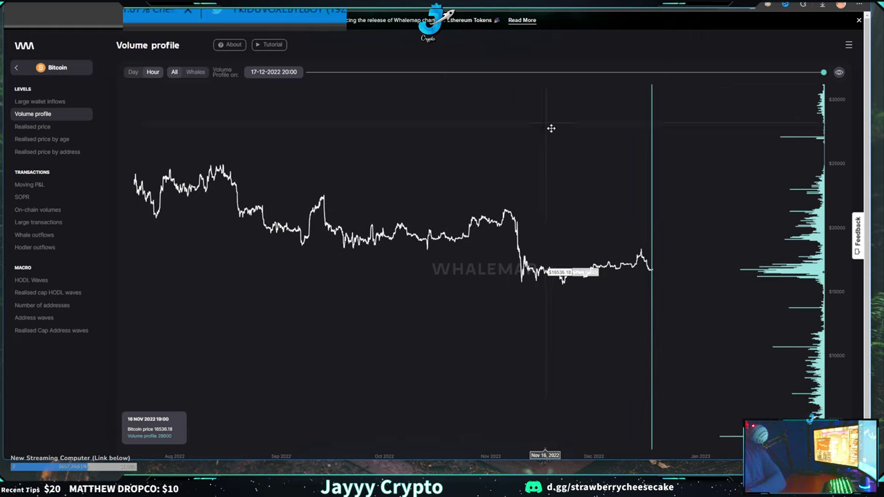
scroll(545, 200, "up", 5)
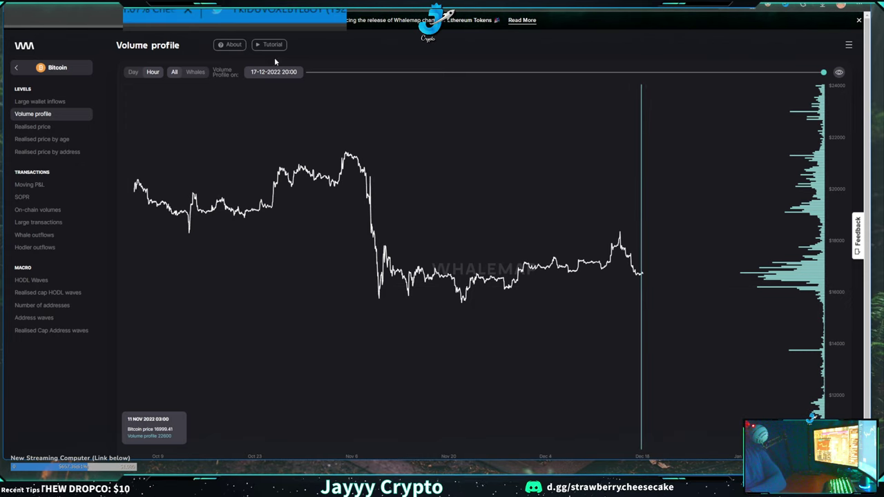
left_click_drag(824, 73, 416, 74)
left_click_drag(280, 97, 305, 74)
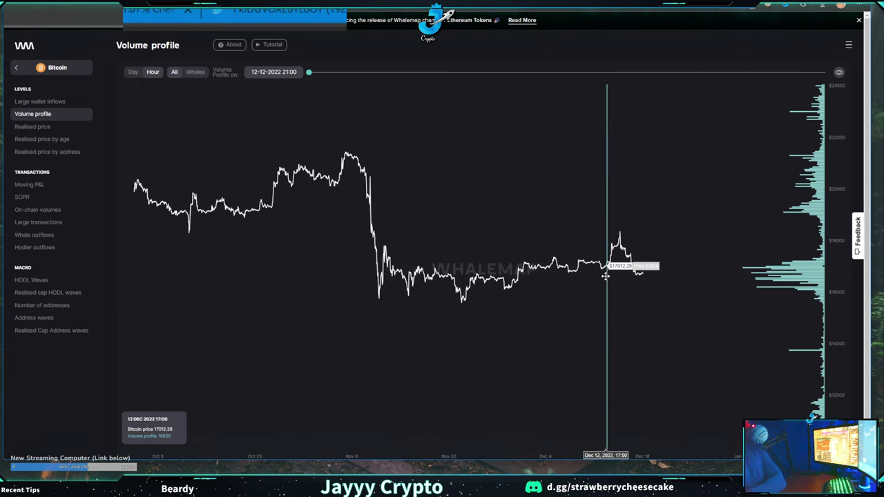
left_click_drag(605, 273, 603, 290)
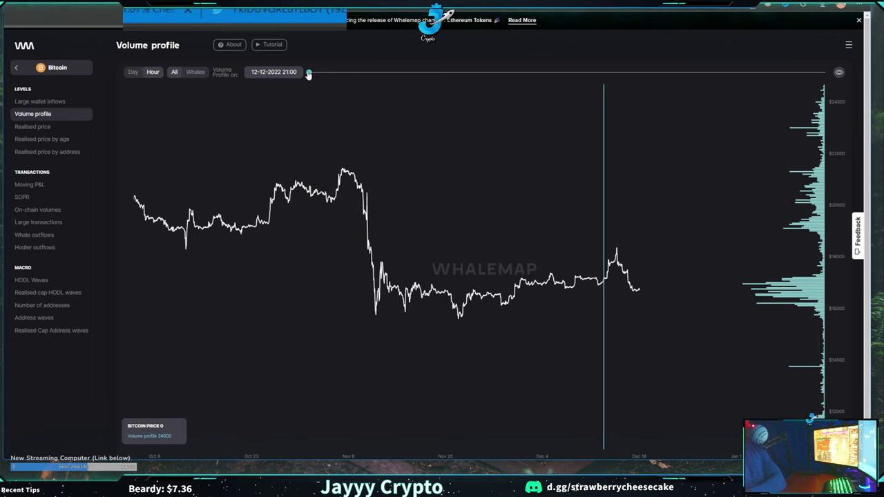
mouse_move(309, 73)
left_mouse_down()
mouse_move(387, 81)
mouse_move(326, 80)
left_mouse_up()
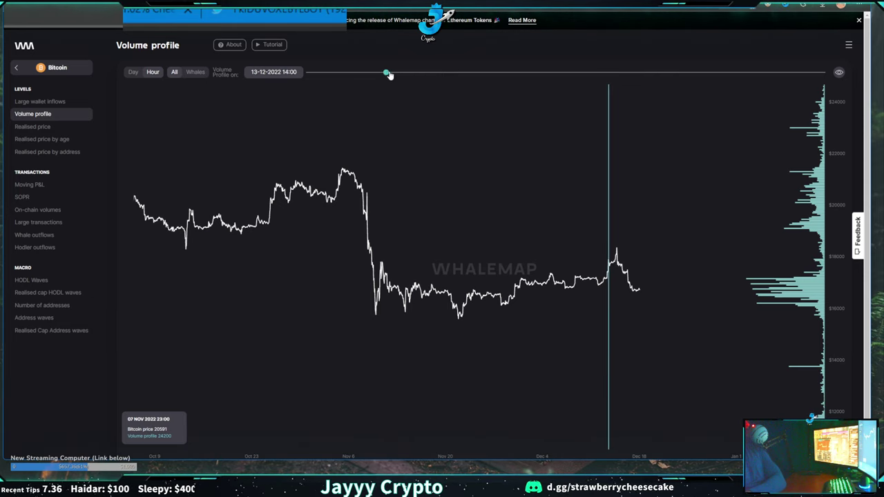
left_click_drag(422, 72, 372, 92)
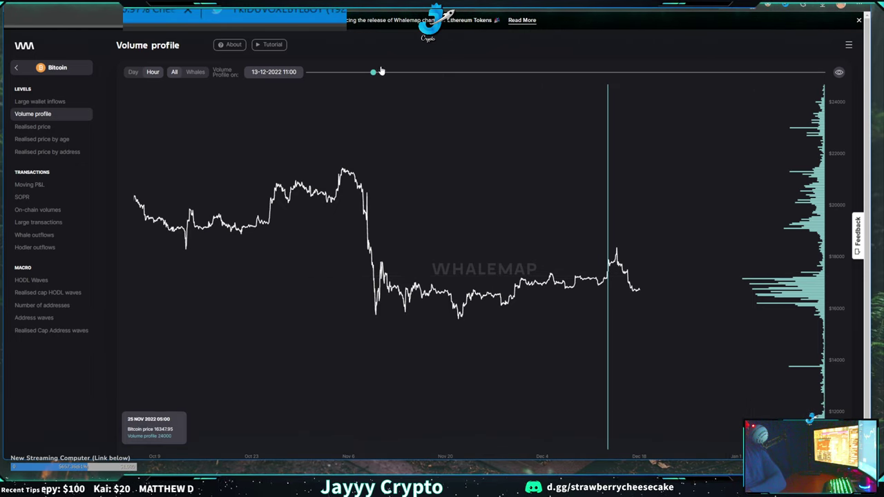
left_click_drag(374, 74, 511, 94)
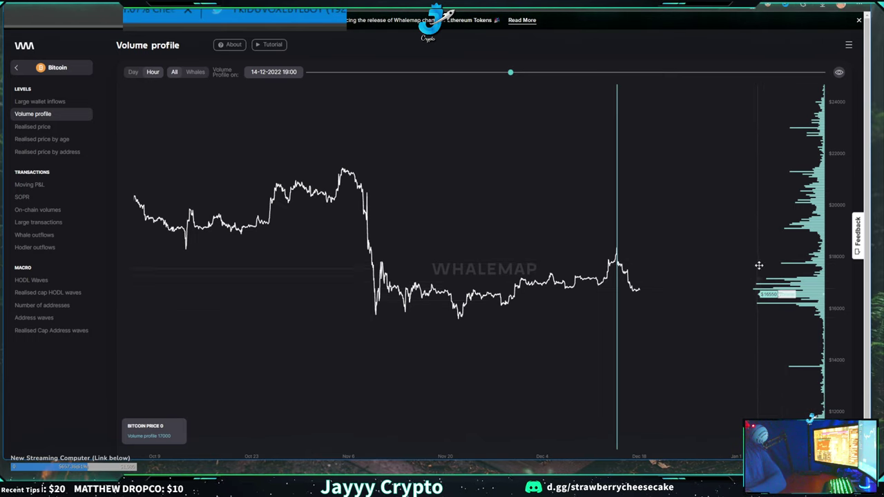
left_click_drag(512, 74, 829, 75)
scroll(764, 277, "up", 5)
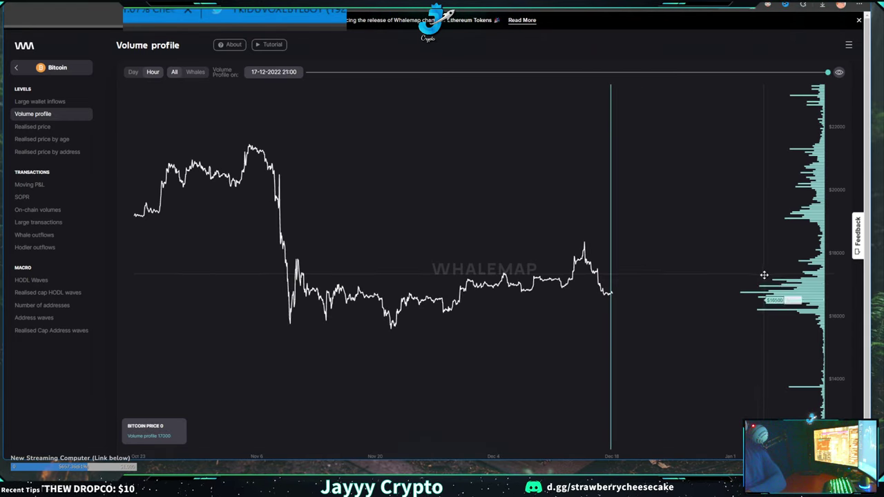
scroll(684, 207, "up", 3)
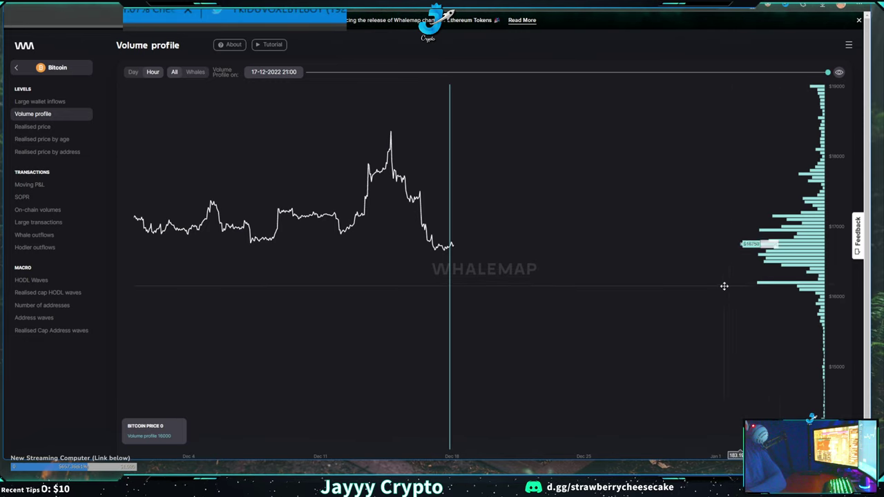
scroll(724, 286, "down", 5)
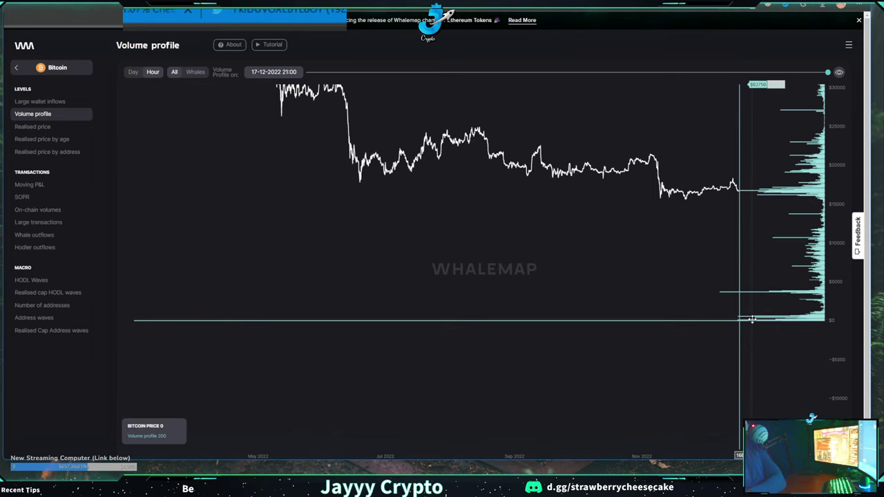
scroll(753, 320, "up", 3)
left_click_drag(755, 214, 681, 281)
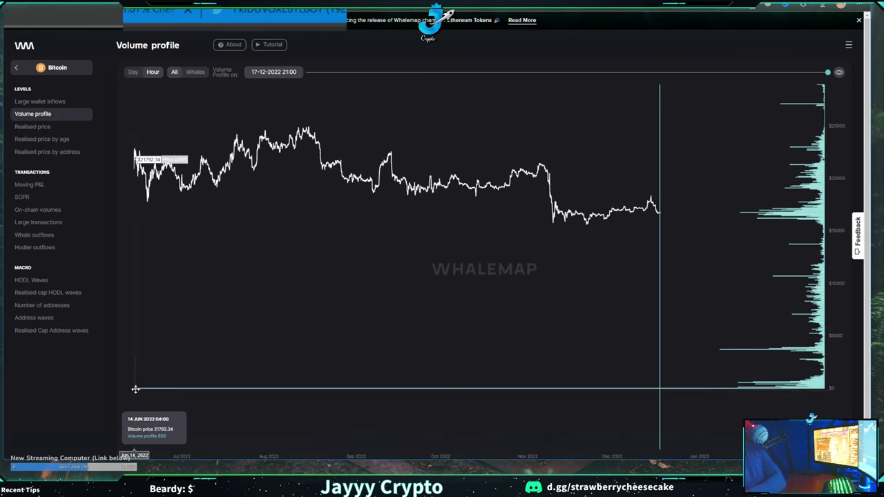
left_click_drag(444, 319, 366, 391)
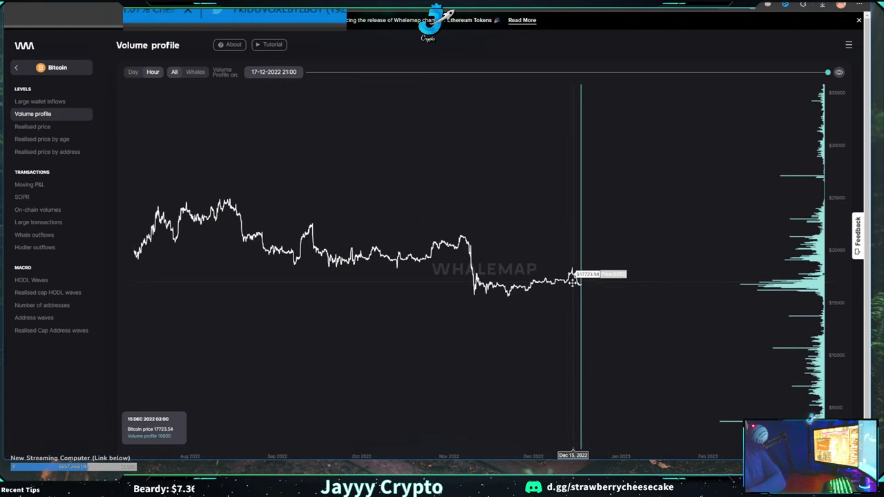
scroll(630, 311, "up", 5)
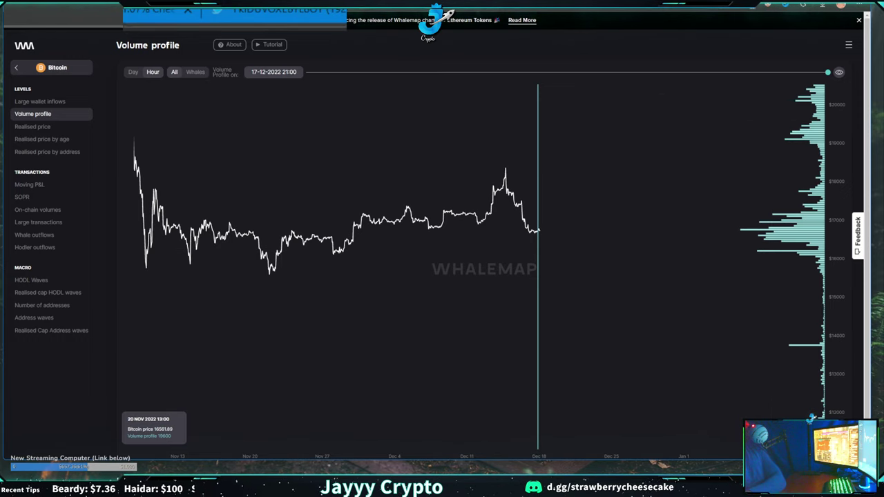
Switch to TradingView, open the BTCUSDT chart from the watchlist and focus on the 4h price action since early November.
key("alt+Tab")
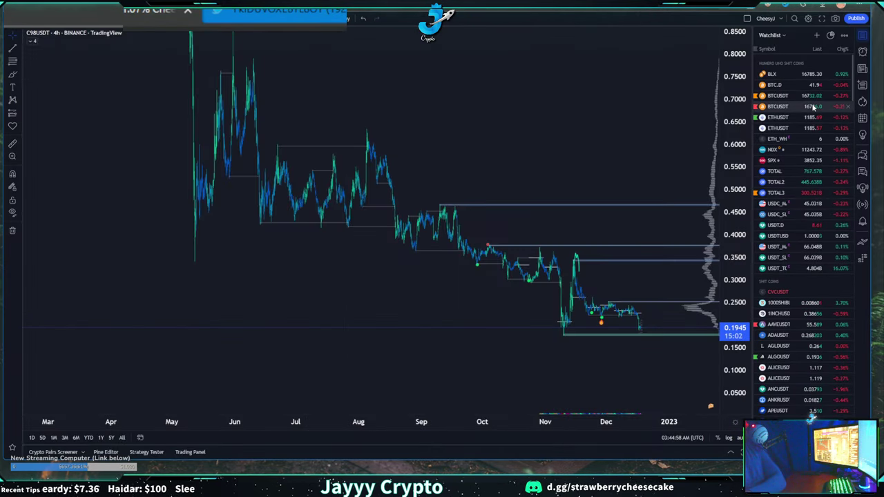
left_click(815, 96)
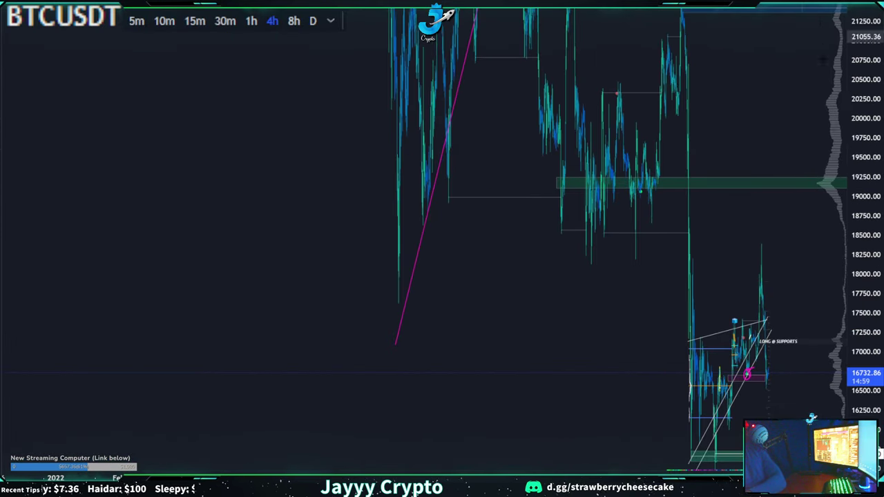
left_click_drag(759, 193, 767, 84)
scroll(746, 138, "up", 7)
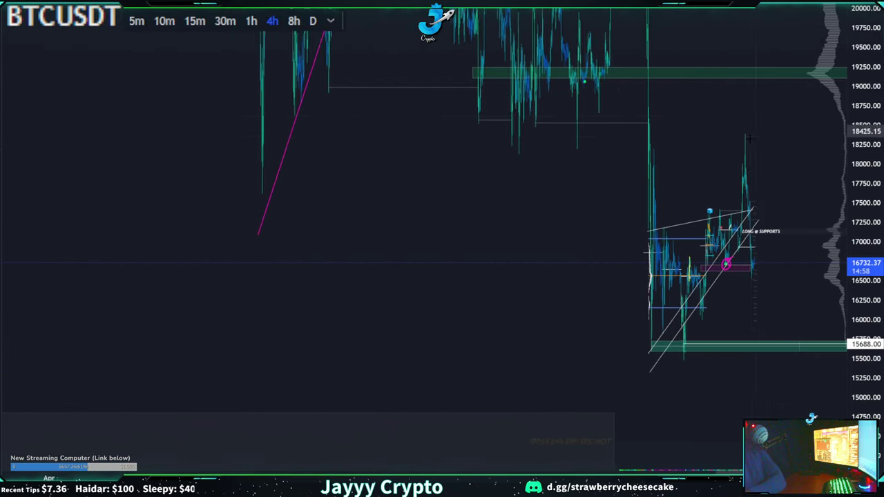
scroll(740, 150, "up", 5)
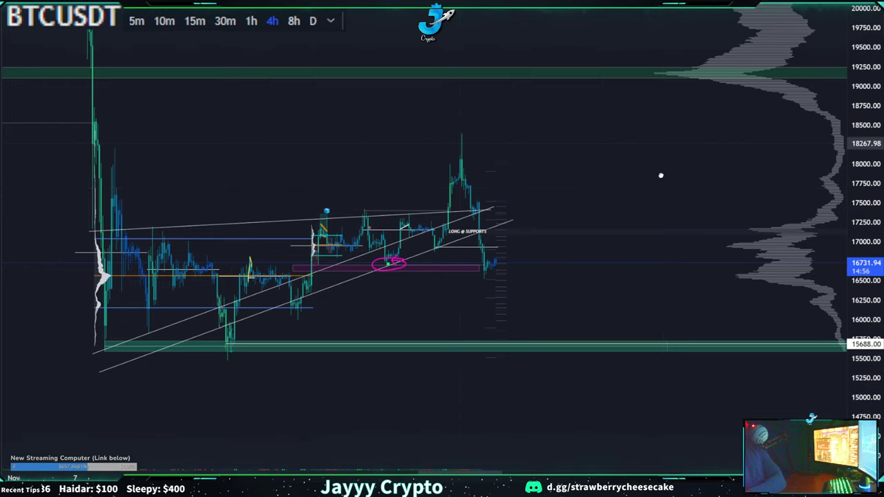
scroll(707, 173, "up", 2)
scroll(681, 197, "up", 5)
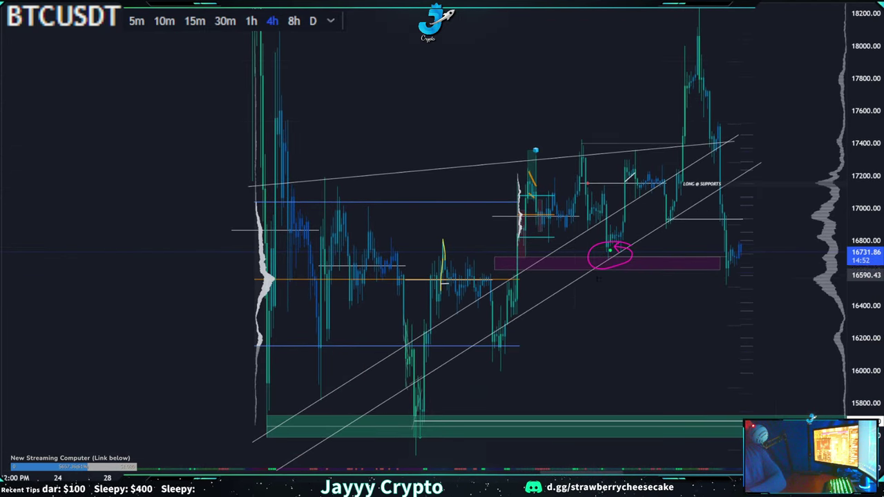
Examine the BTCUSDT 4h price action against the rising channel, the purple zone and the November range volume profile.
scroll(680, 264, "down", 2)
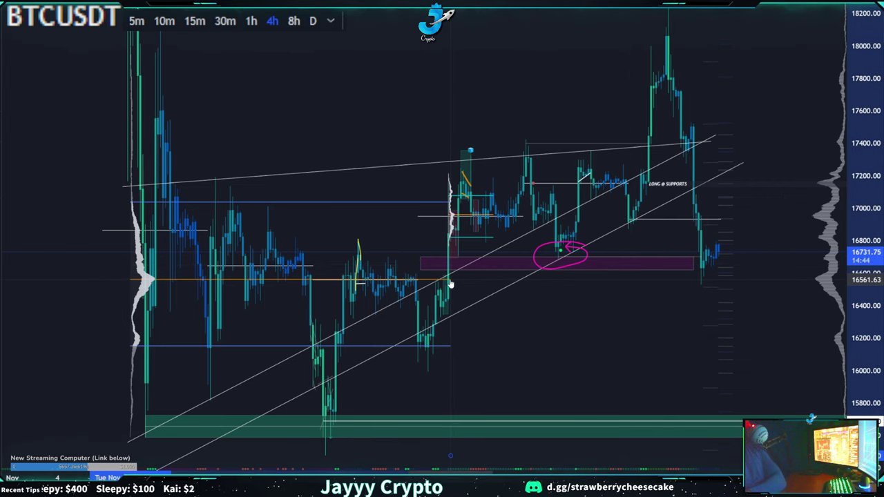
left_click_drag(536, 282, 610, 297)
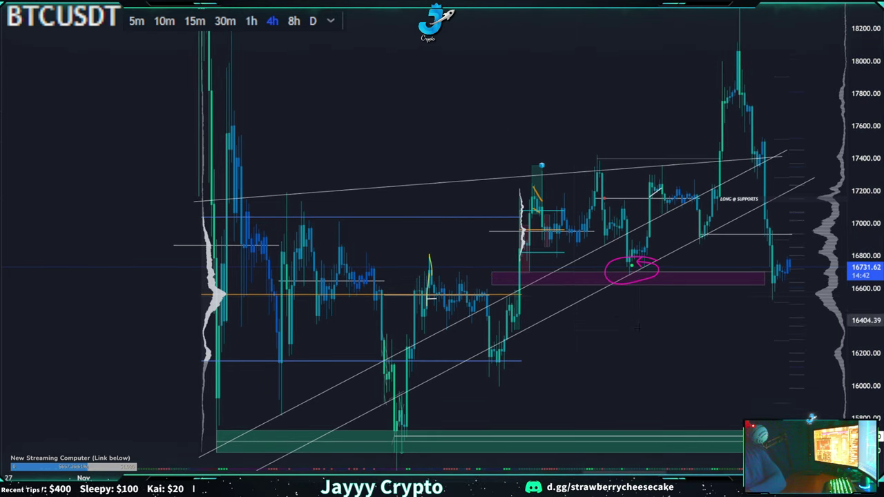
scroll(648, 329, "up", 1)
left_click_drag(686, 361, 657, 349)
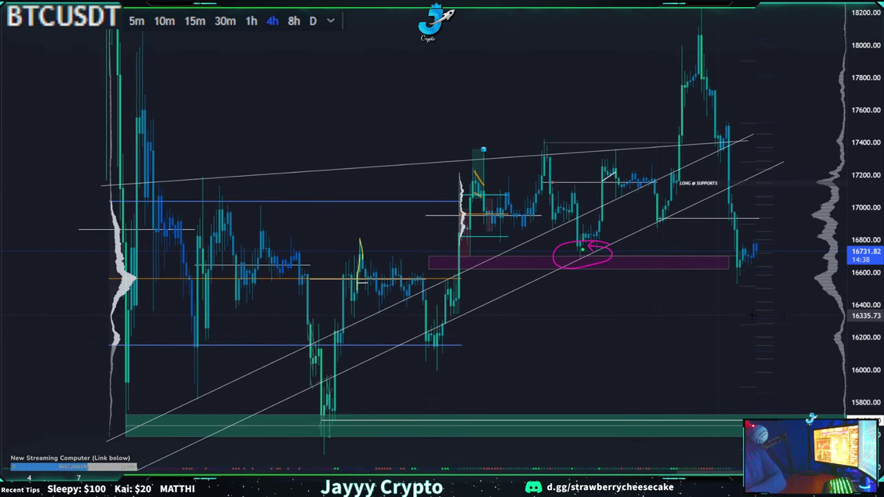
left_click_drag(871, 288, 869, 202)
left_click_drag(797, 78, 811, 82)
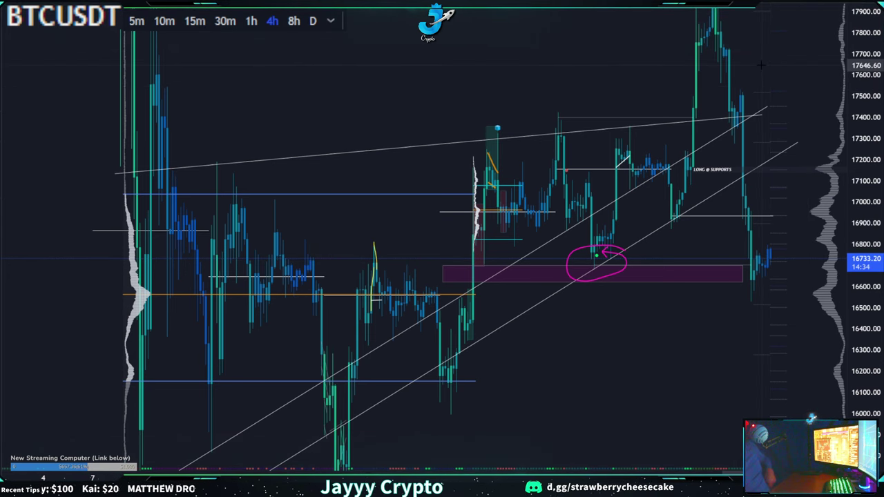
left_click_drag(720, 81, 686, 80)
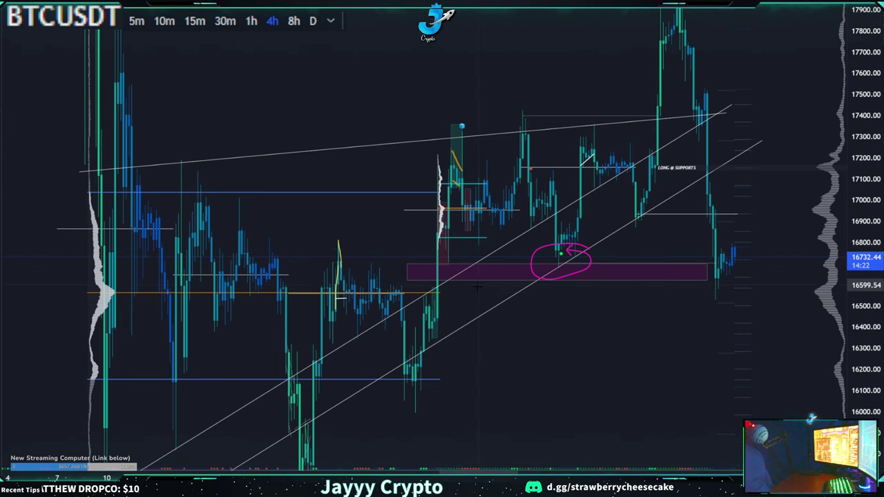
left_click_drag(480, 284, 466, 298)
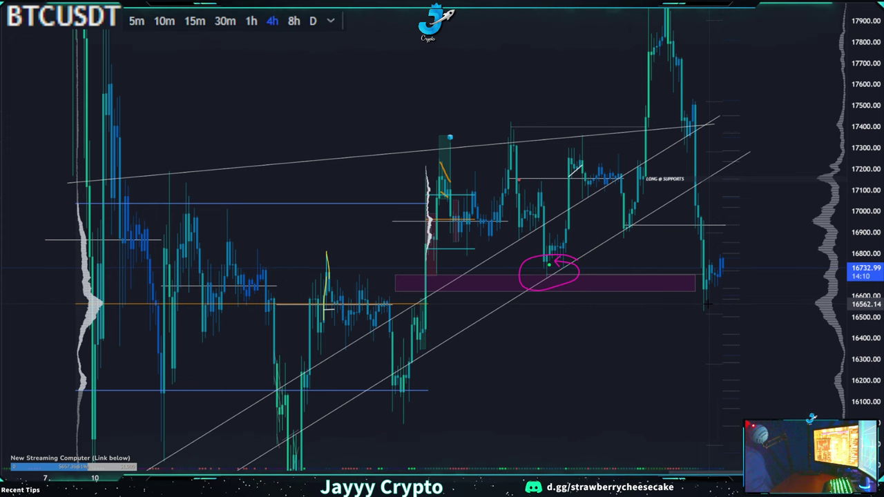
left_click_drag(712, 300, 696, 313)
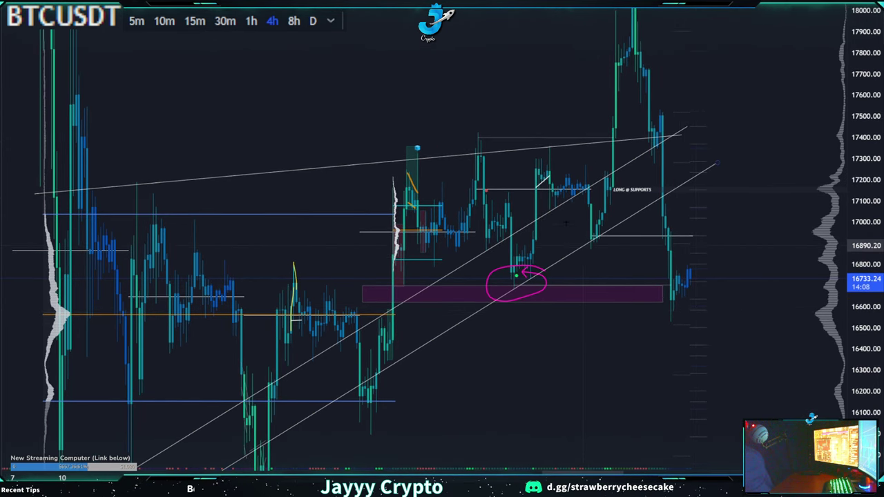
Extend the second range volume profile forward to the candles just before the breakout above the rising channel.
left_click(442, 343)
left_click_drag(443, 344, 610, 337)
left_click(763, 255)
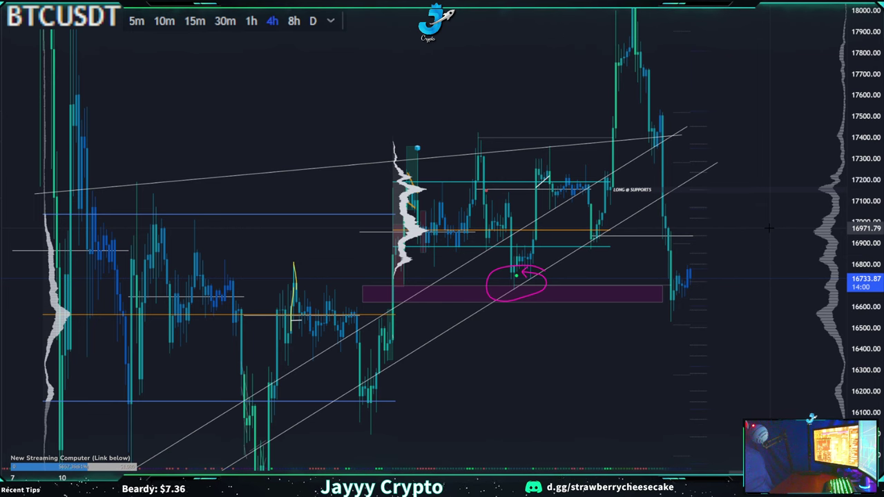
Examine the price drop below the extended volume profile in relation to the purple zone and the earlier November value area.
left_click_drag(766, 243, 756, 242)
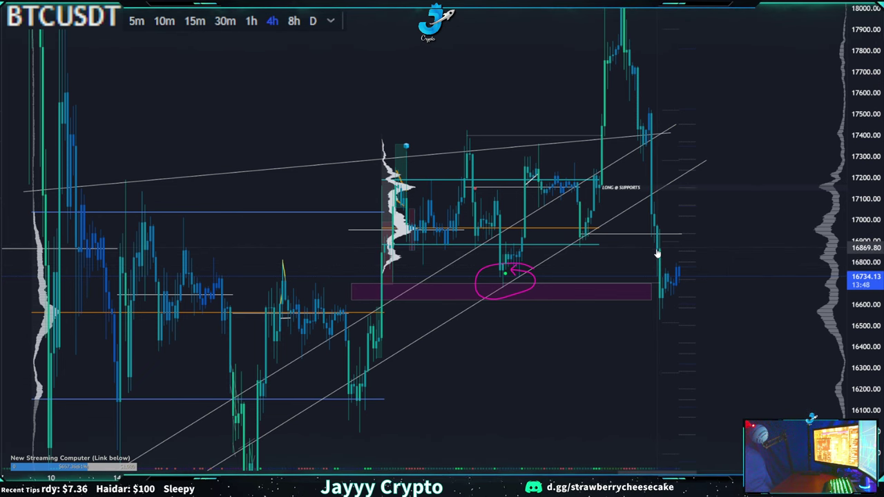
left_click_drag(734, 305, 714, 249)
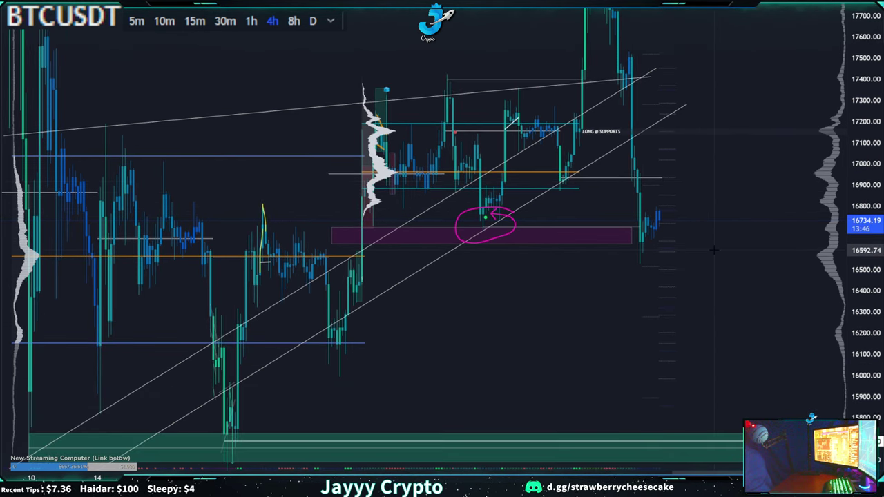
scroll(712, 257, "down", 2)
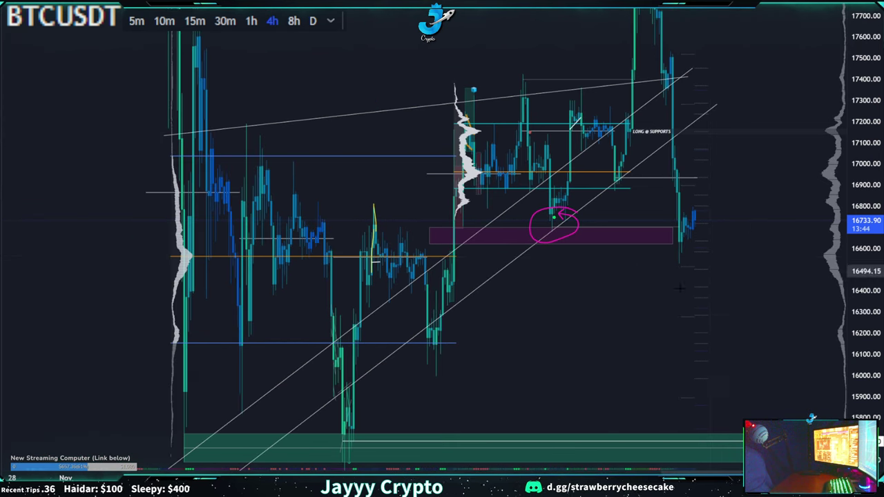
scroll(657, 297, "down", 2)
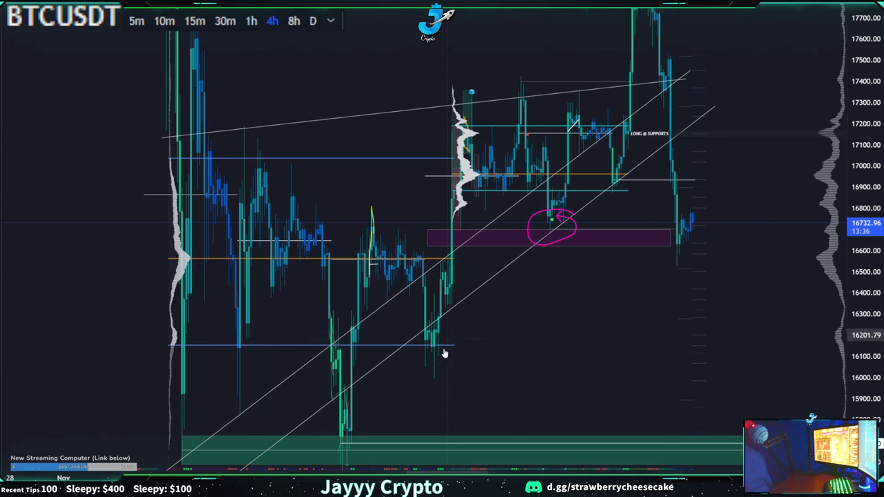
left_click_drag(450, 327, 453, 360)
left_click_drag(865, 267, 865, 336)
scroll(681, 331, "down", 1)
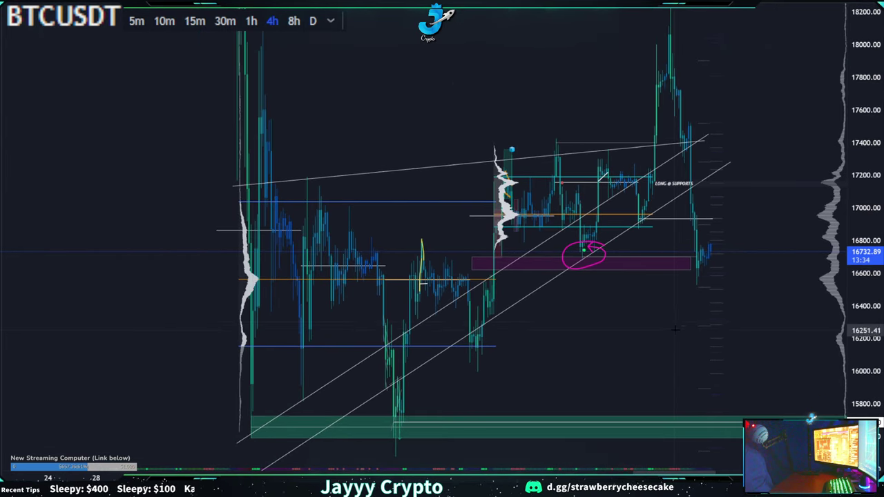
left_click_drag(674, 322, 721, 366)
scroll(717, 364, "up", 2)
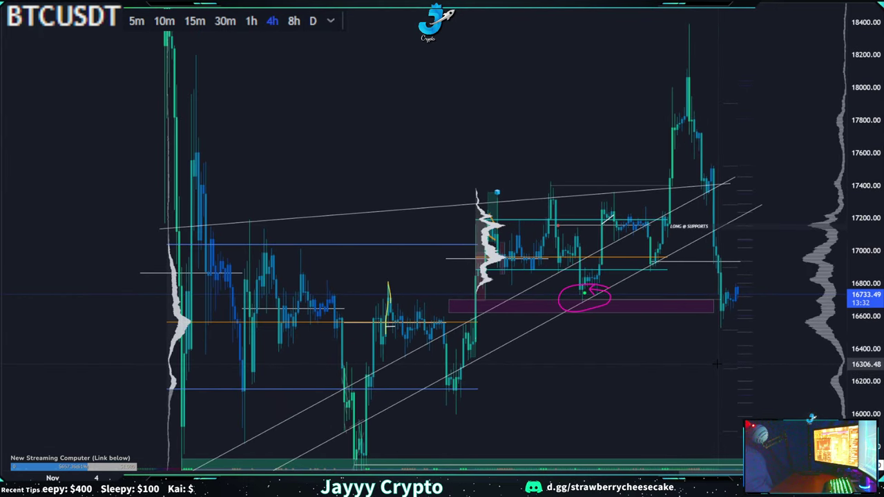
scroll(688, 353, "up", 1)
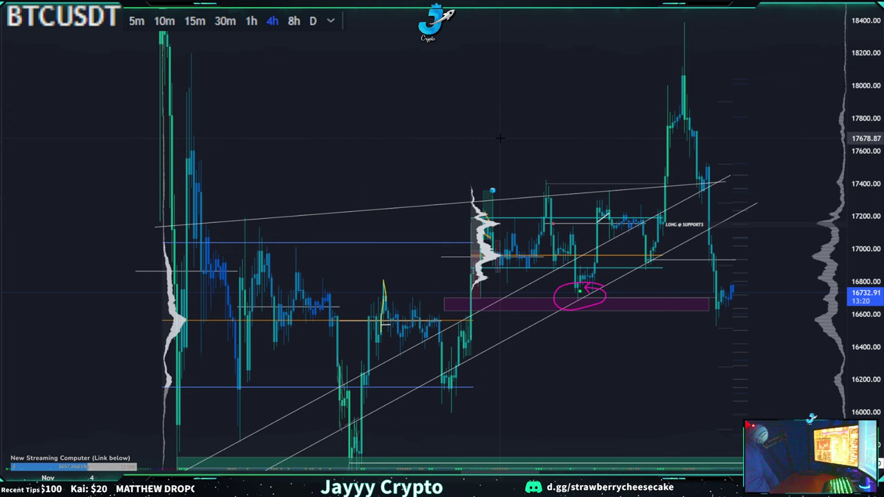
Examine the two range volume profiles and current price between the green zones near 15,688 and 19,200.
left_click_drag(485, 145, 479, 158)
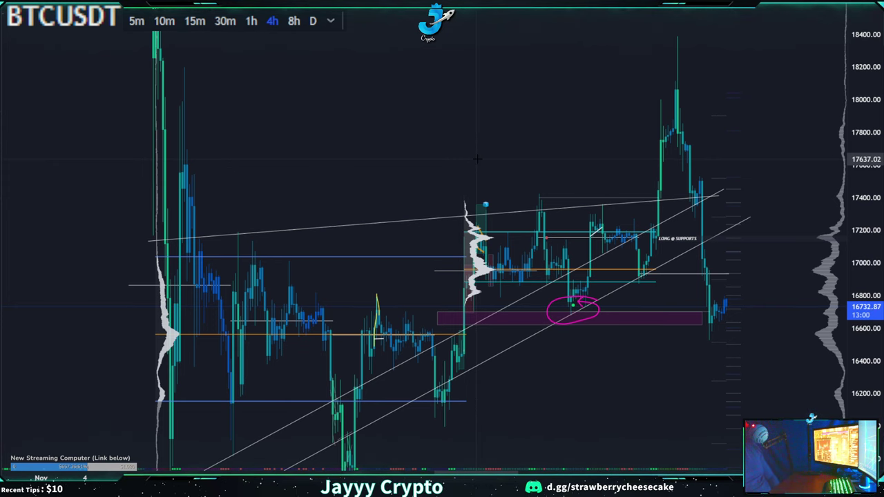
left_click_drag(478, 159, 472, 126)
scroll(494, 150, "down", 1)
scroll(462, 120, "down", 1)
left_click_drag(861, 151, 861, 278)
left_click_drag(781, 94, 780, 144)
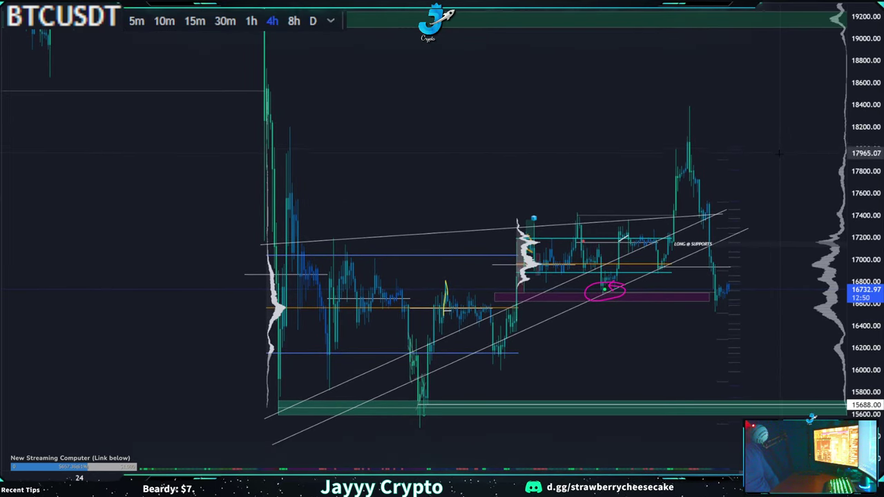
scroll(778, 153, "up", 1)
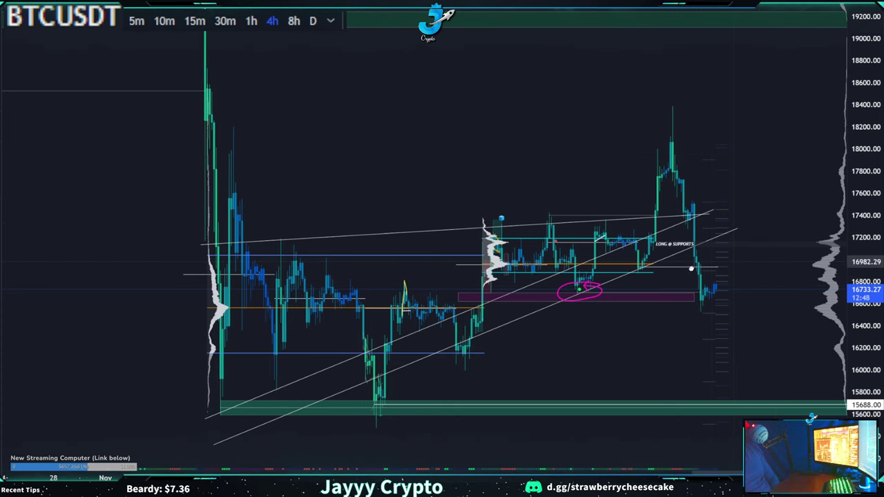
left_click_drag(734, 262, 689, 270)
scroll(688, 269, "down", 1)
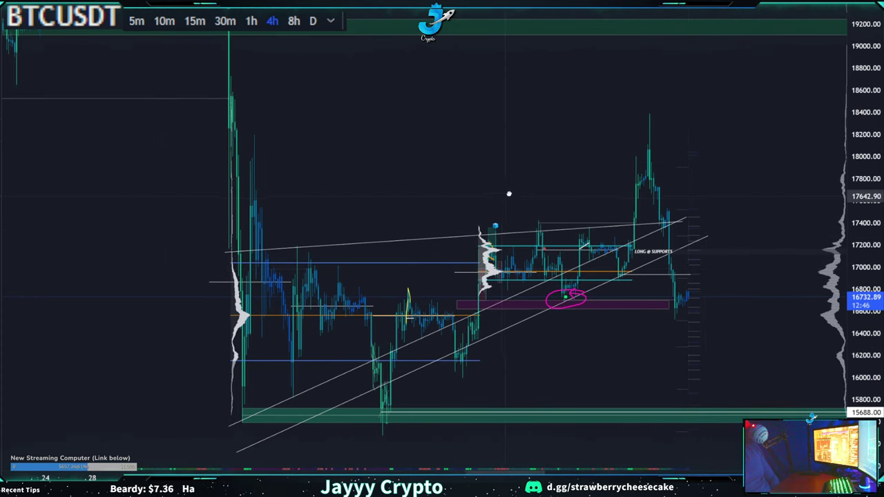
Circle the swing low at the green 15,688 zone and the higher low at the lower blue value area line with freehand marks.
left_click_drag(508, 196, 485, 153)
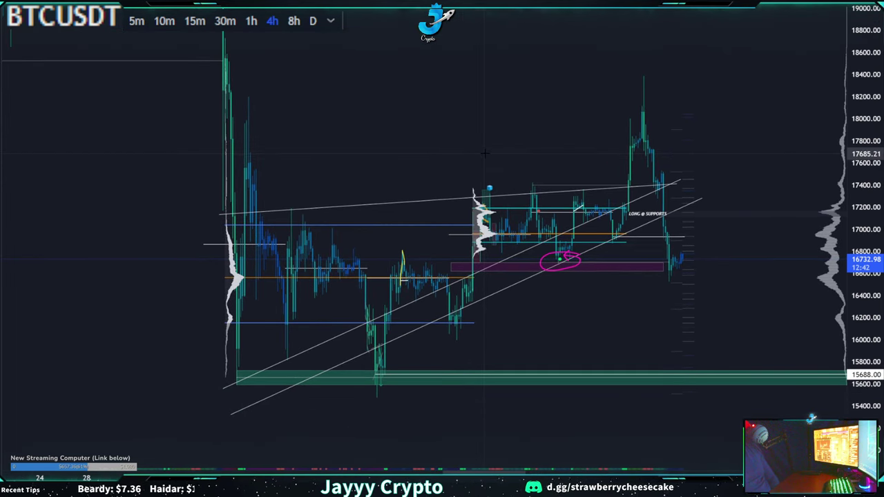
scroll(485, 153, "up", 1)
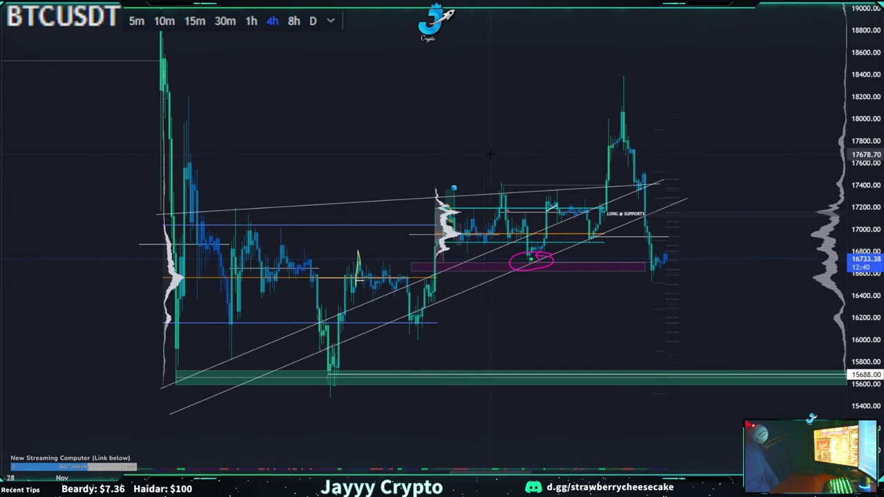
left_click_drag(493, 160, 515, 167)
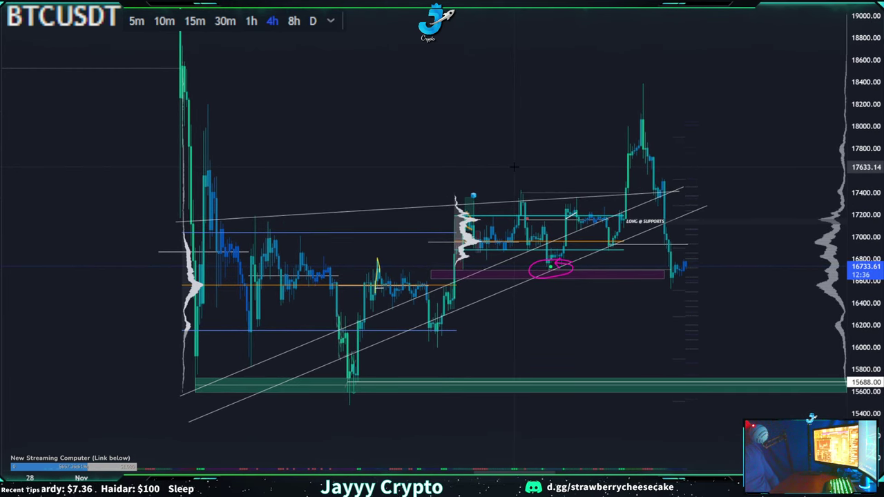
left_click_drag(515, 168, 377, 125)
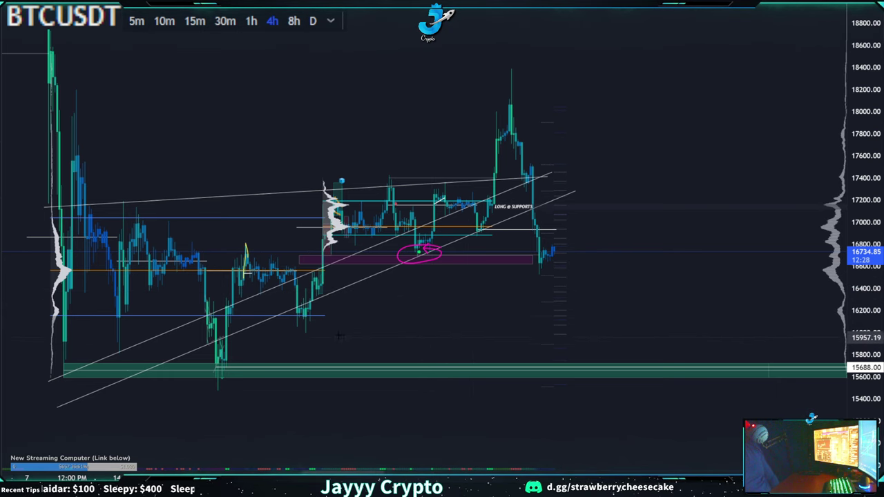
mouse_move(248, 363)
left_mouse_down()
mouse_move(220, 411)
mouse_move(222, 373)
left_mouse_up()
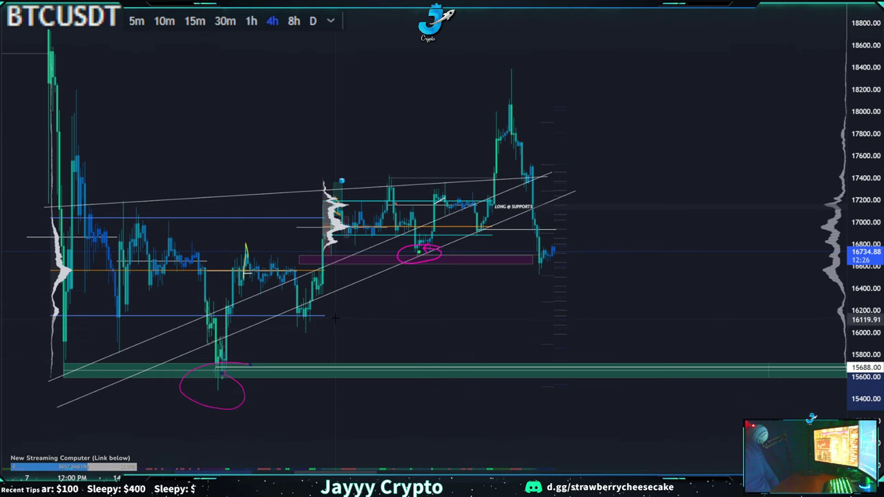
mouse_move(335, 317)
left_mouse_down()
mouse_move(276, 335)
mouse_move(334, 316)
left_mouse_up()
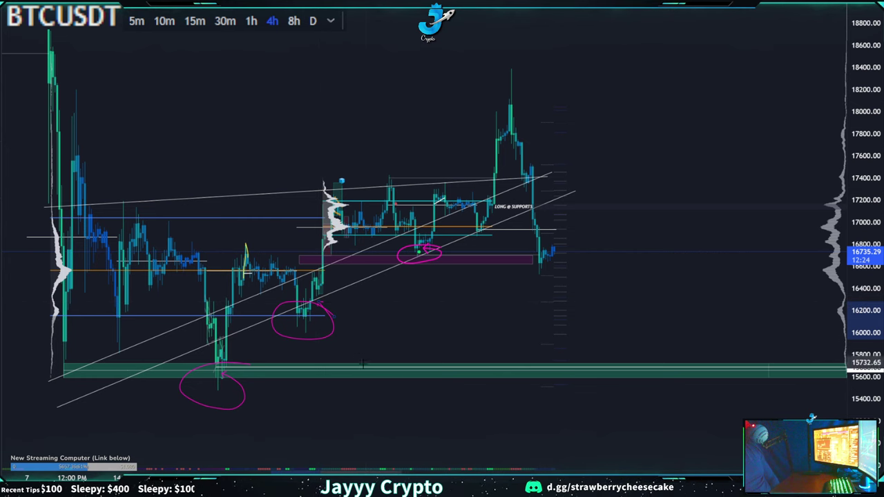
Sketch a zigzag price path swinging between the upper trend line and the purple zone, and undo it.
left_click_drag(327, 256, 440, 263)
mouse_move(413, 189)
left_mouse_down()
mouse_move(421, 259)
mouse_move(442, 208)
mouse_move(577, 266)
mouse_move(605, 195)
mouse_move(620, 242)
left_mouse_up()
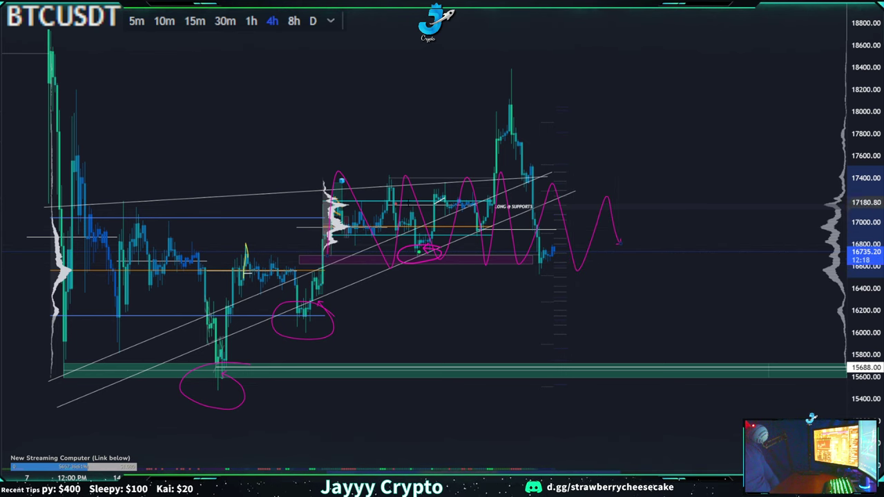
key("ctrl+z")
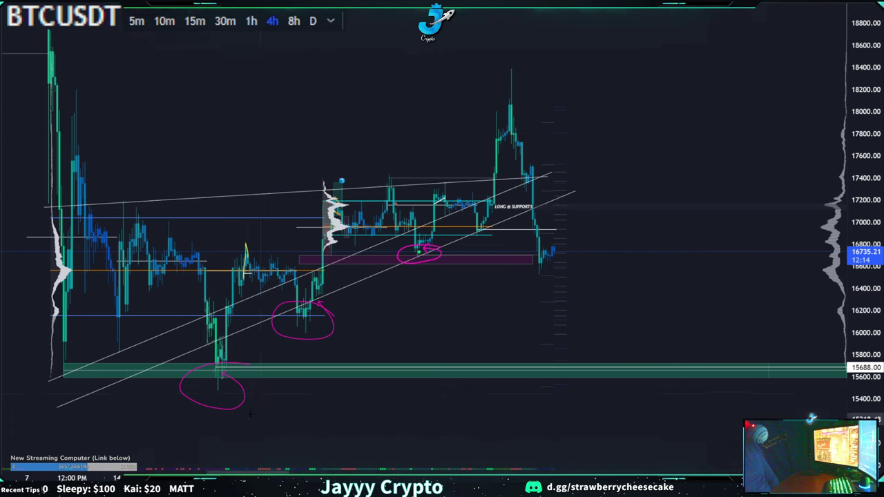
Circle the latest swing low just beneath the purple zone with a freehand mark.
scroll(364, 374, "down", 1)
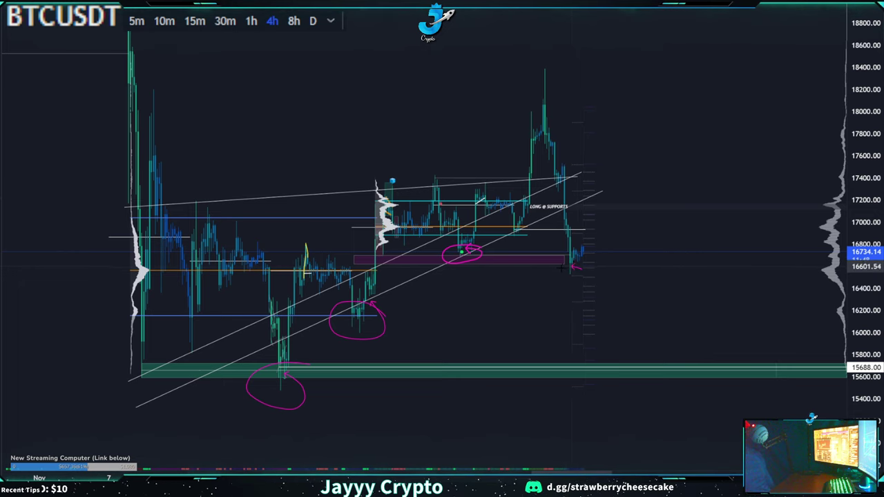
left_click_drag(586, 274, 572, 267)
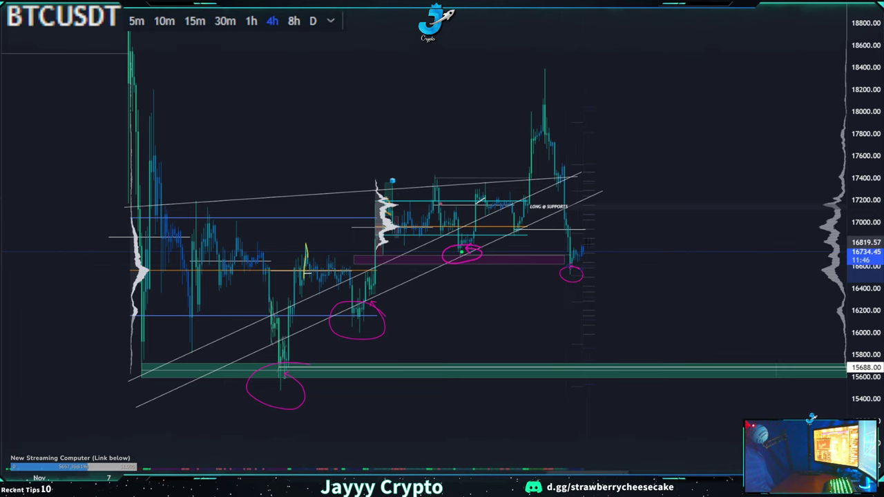
left_click_drag(864, 354, 864, 76)
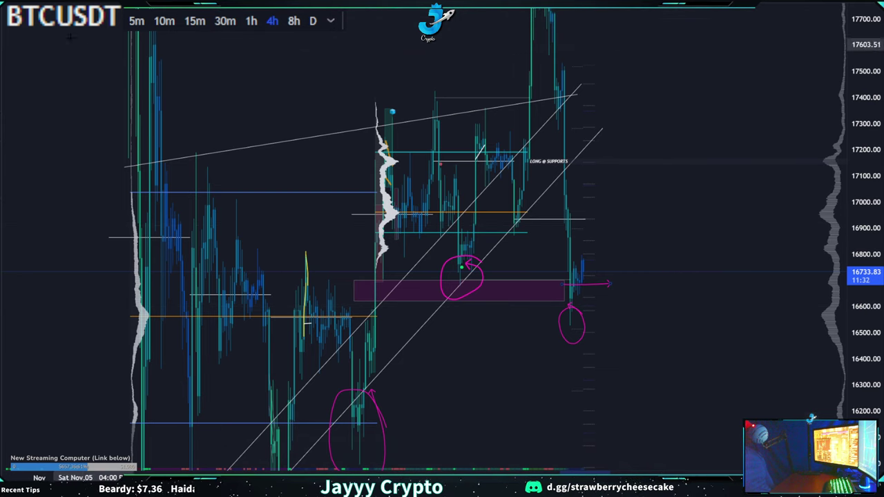
left_click_drag(302, 83, 368, 68)
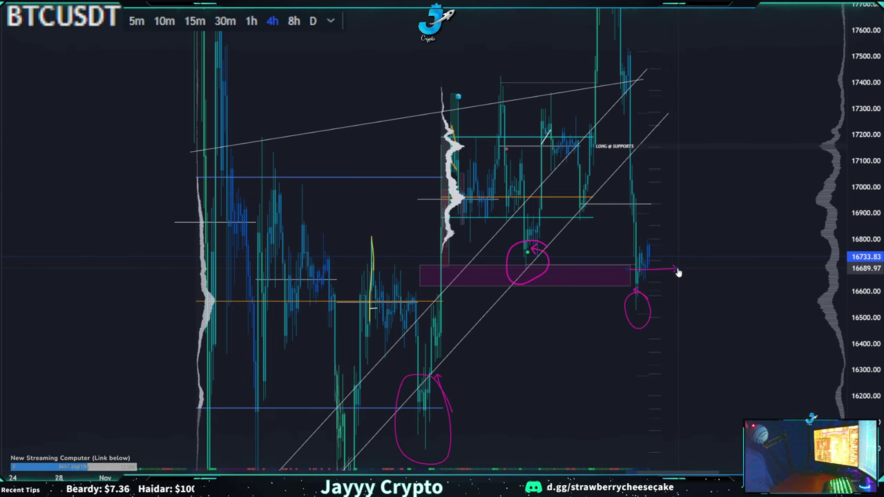
Delete the pink arrow and the freehand circles around the purple zone and the earlier swing lows.
left_click_drag(679, 273, 637, 316)
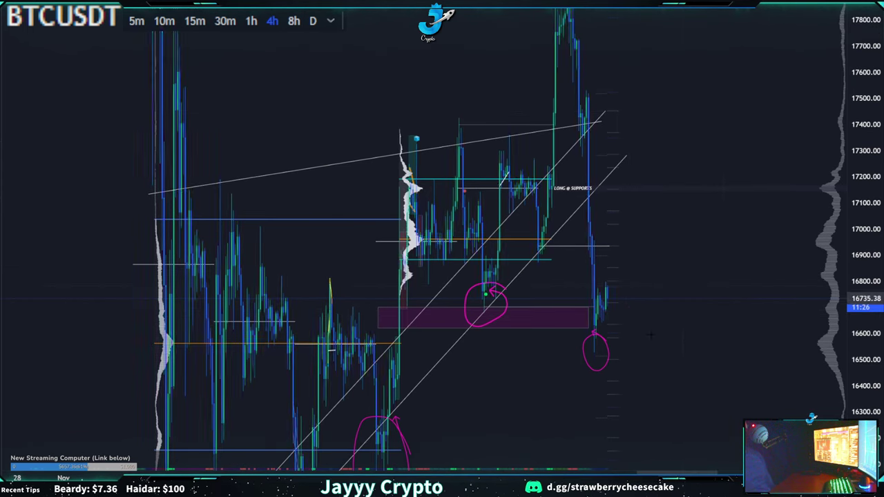
left_click(609, 355)
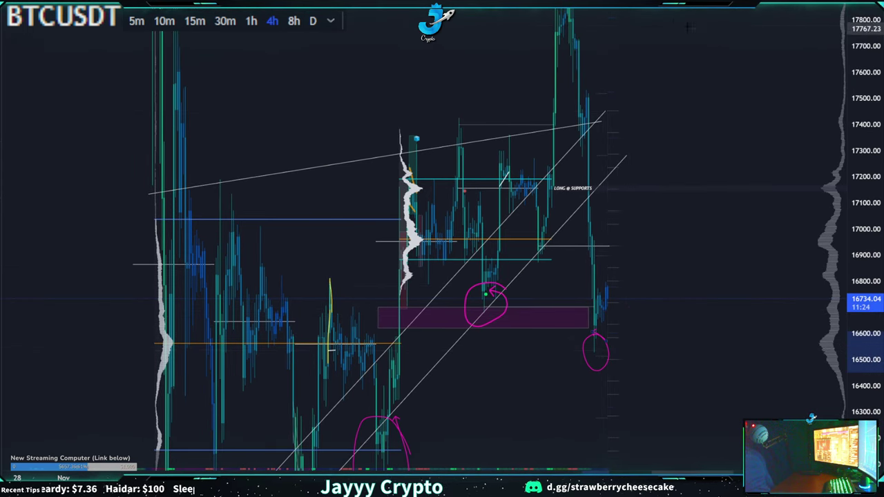
key("Delete")
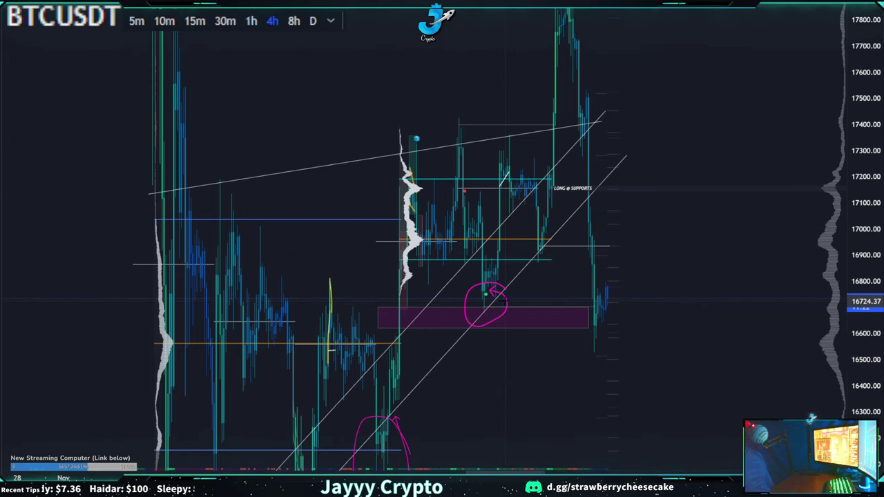
key("Delete")
left_click_drag(740, 123, 758, 68)
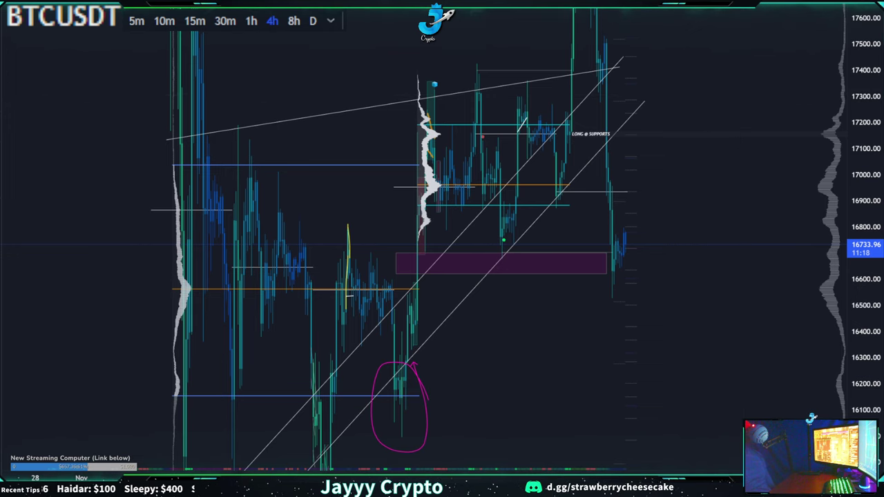
left_click_drag(858, 191, 822, 328)
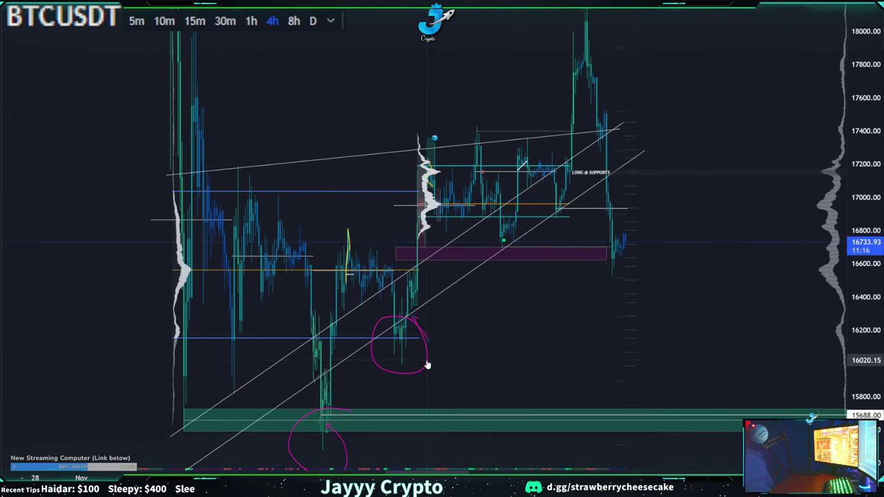
key("Delete")
left_click_drag(452, 346, 450, 258)
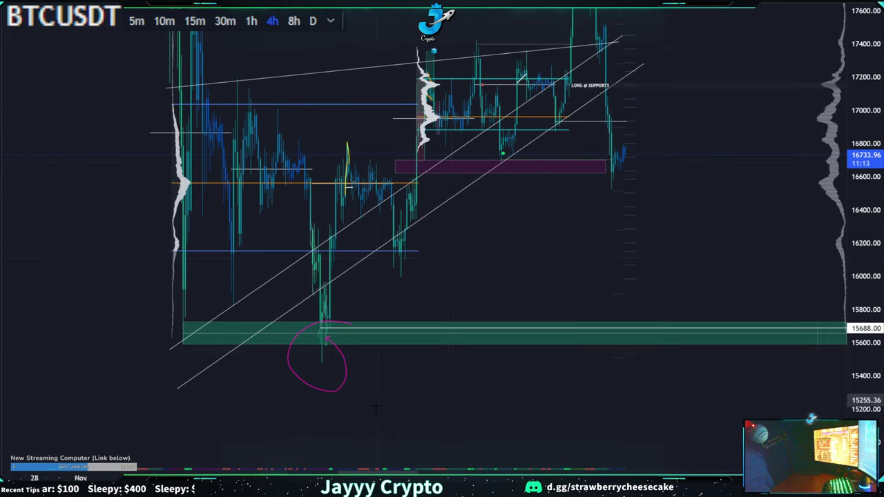
left_click(344, 387)
key("Delete")
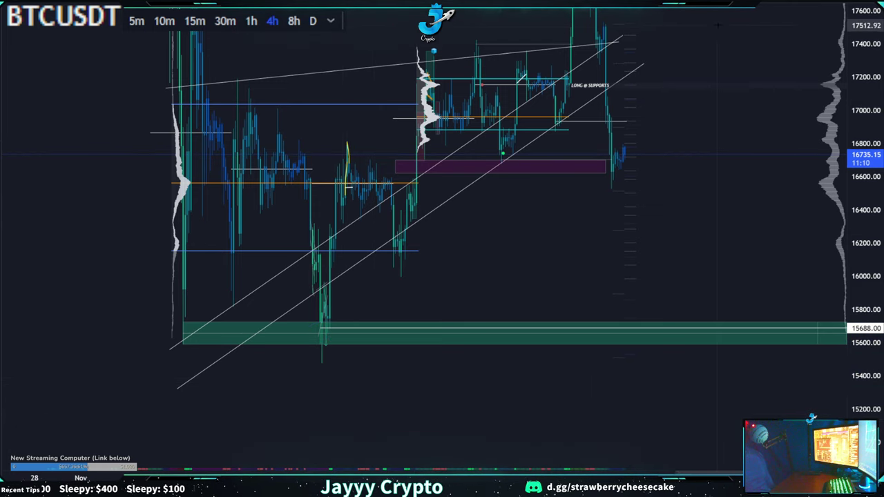
Examine the latest price drop on the 4h chart against the purple zone, the rising channel and both range volume profiles.
left_click_drag(718, 29, 682, 148)
scroll(681, 148, "down", 5)
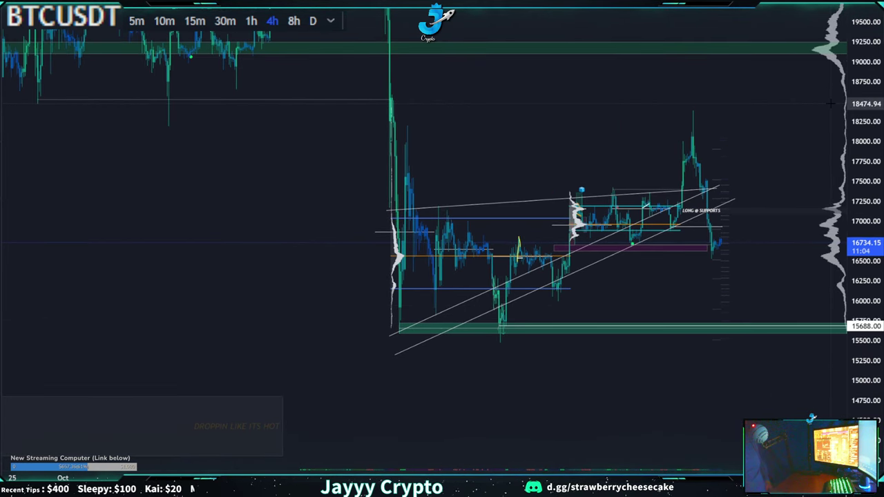
scroll(746, 134, "up", 2)
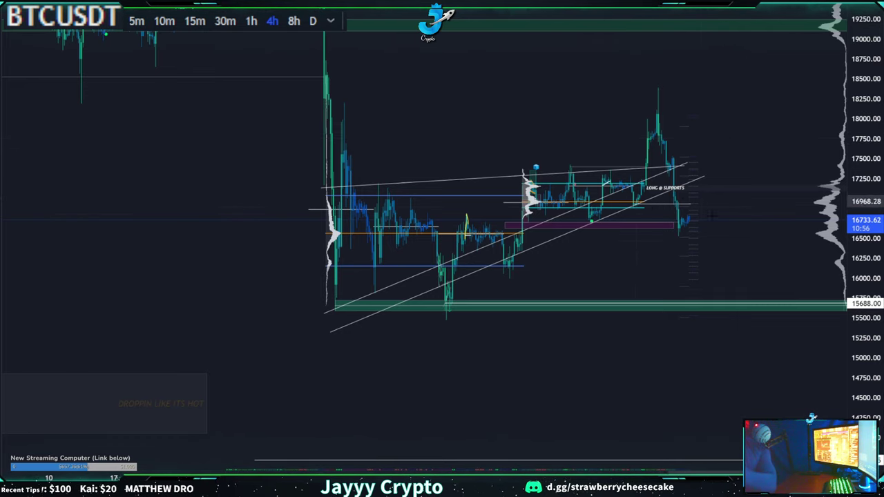
left_click_drag(677, 269, 696, 249)
scroll(808, 246, "up", 2)
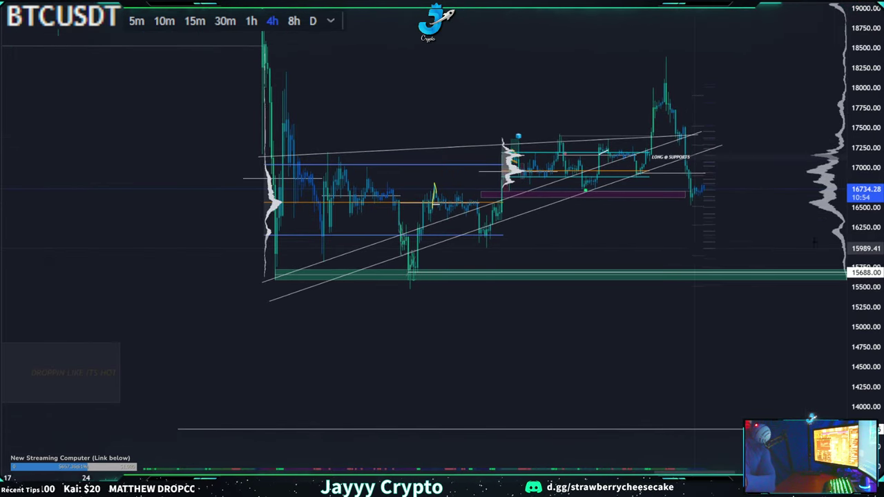
left_click_drag(865, 311, 865, 86)
left_click_drag(781, 118, 756, 272)
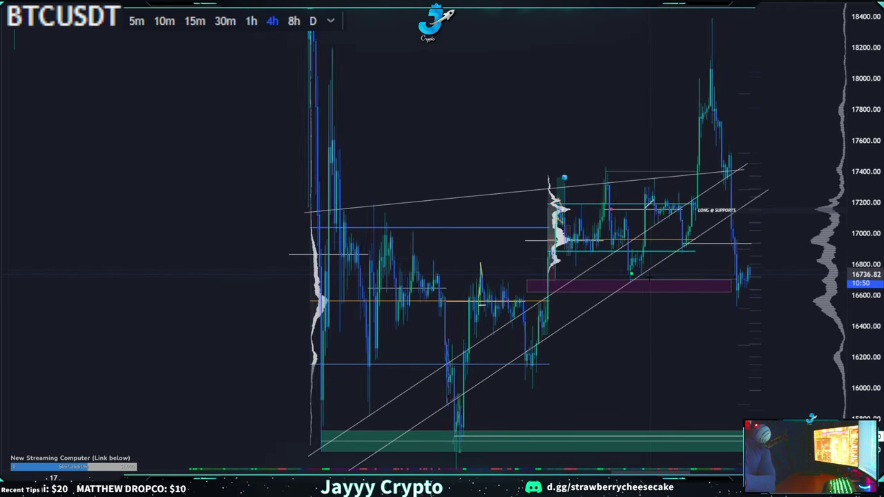
scroll(642, 273, "up", 2)
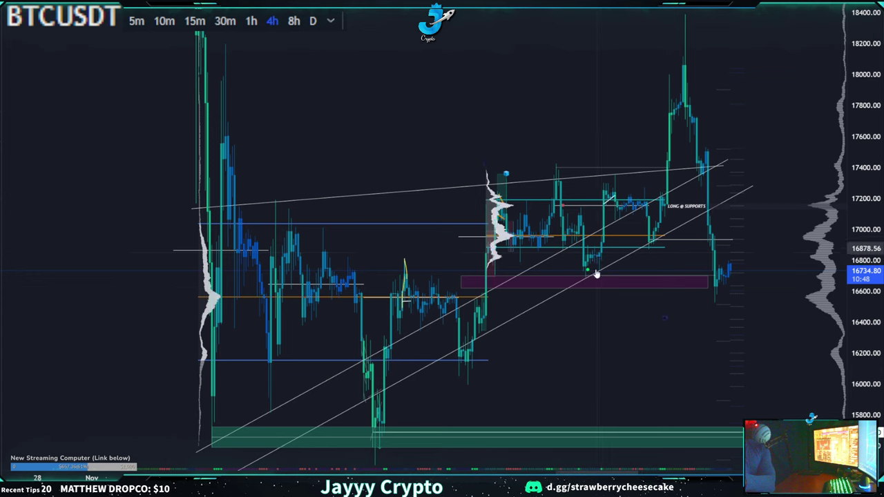
left_click(590, 285)
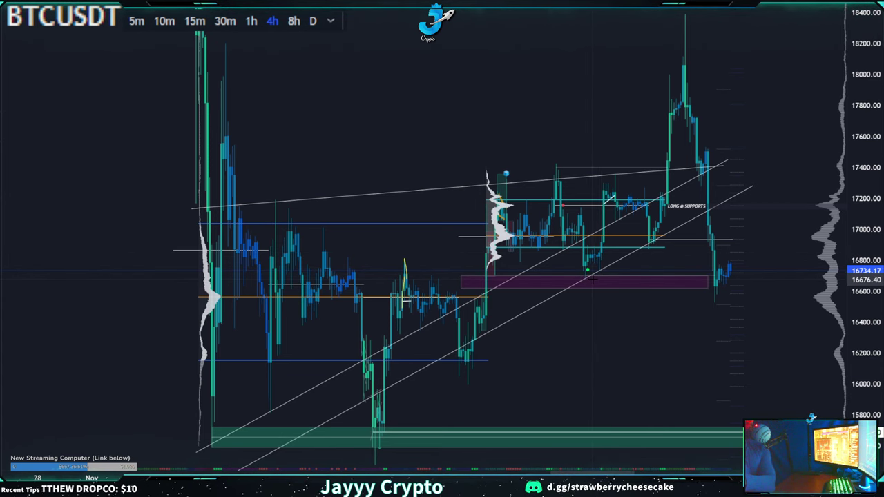
scroll(592, 278, "up", 1)
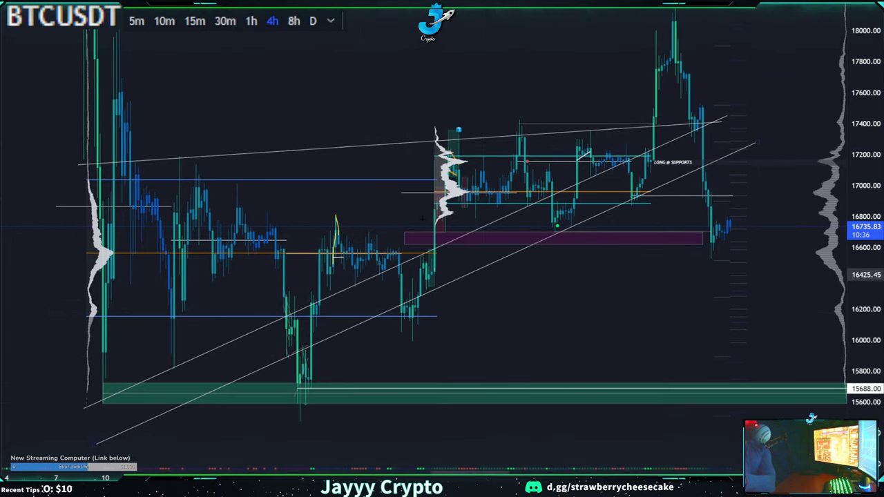
Switch to the 30m timeframe and draw converging trend lines around the latest consolidation, the upper from about 16,738 to 16,818 and the lower from about 16,557.
left_click(251, 21)
left_click(224, 21)
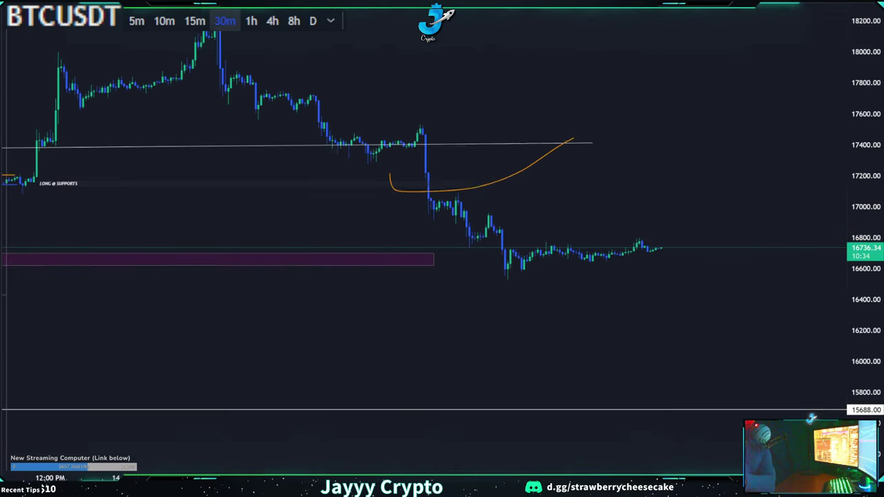
scroll(643, 327, "up", 5)
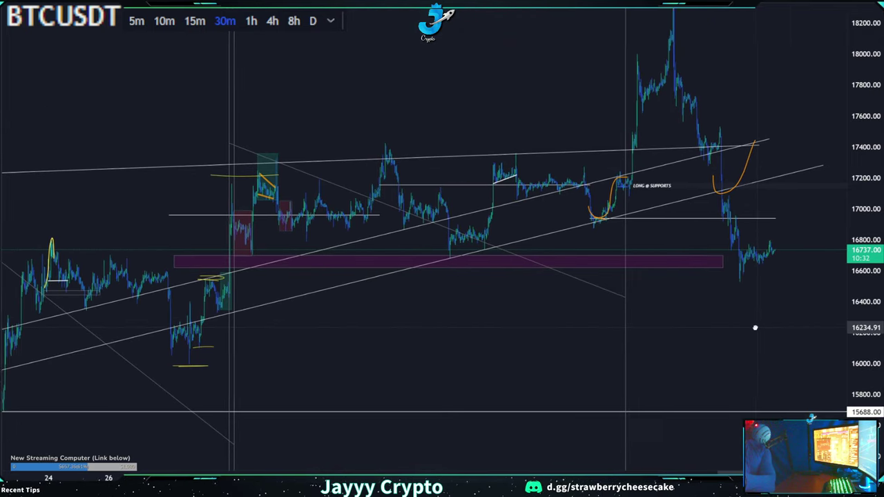
left_click_drag(788, 204, 749, 143)
scroll(776, 143, "up", 4)
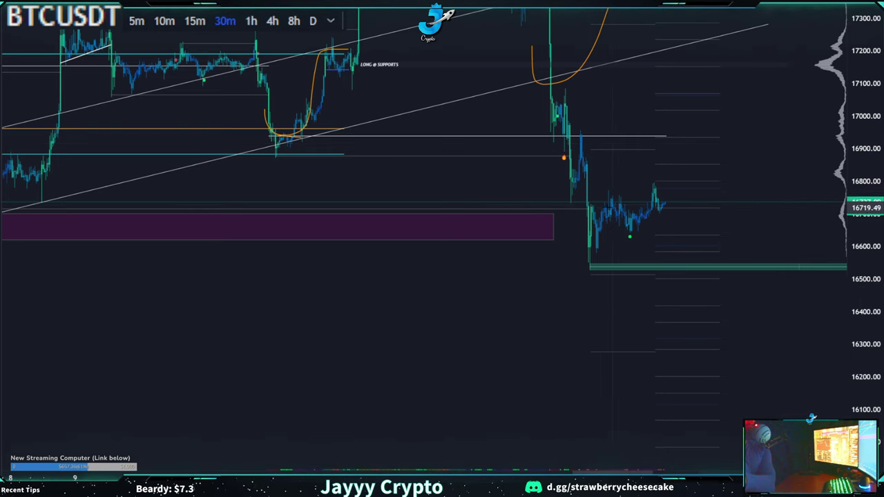
left_click(582, 202)
left_click(698, 177)
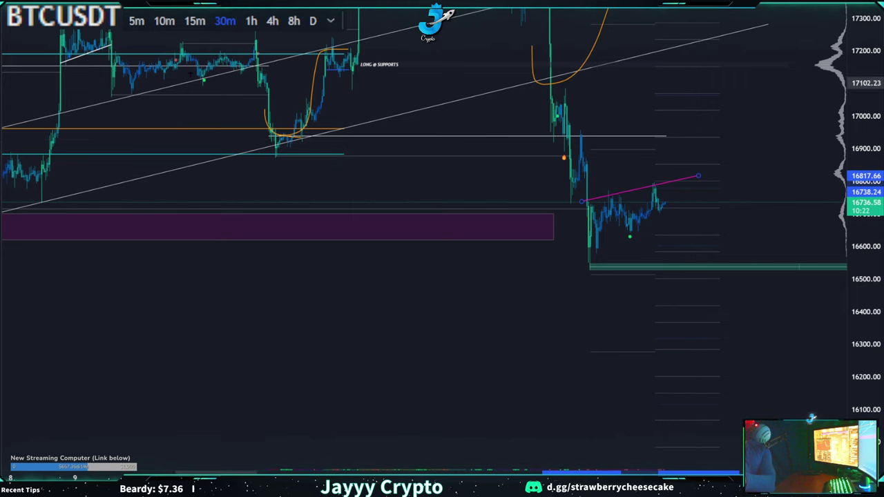
left_click(585, 260)
left_click(706, 179)
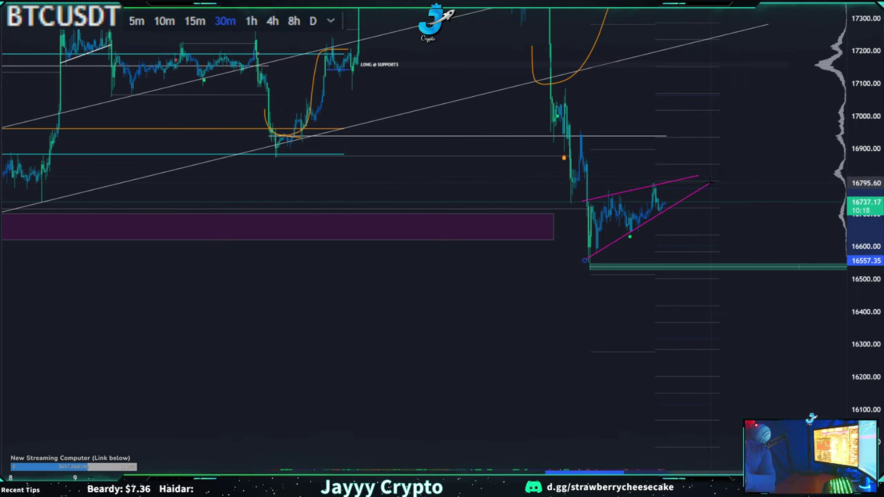
Sketch an upward breakout arrow from inside the pink rising wedge through its upper trend line, and delete it.
scroll(657, 162, "down", 4)
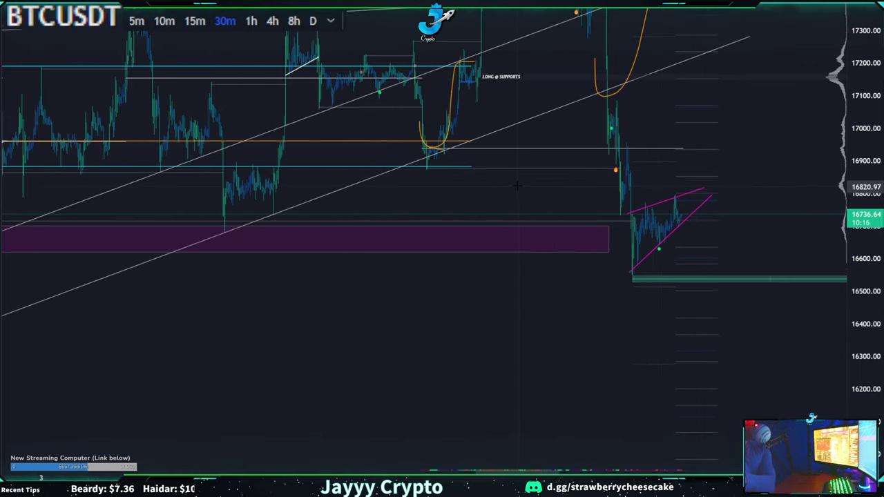
left_click_drag(519, 188, 488, 208)
scroll(494, 209, "down", 3)
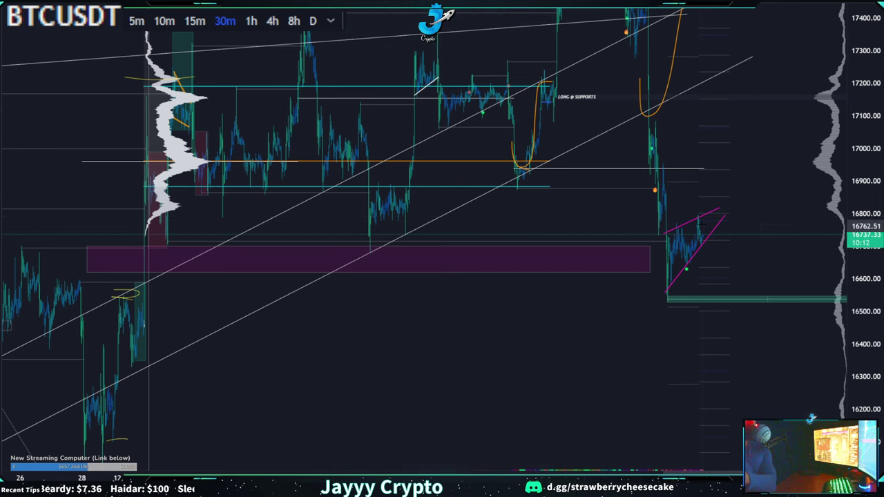
left_click_drag(704, 237, 714, 195)
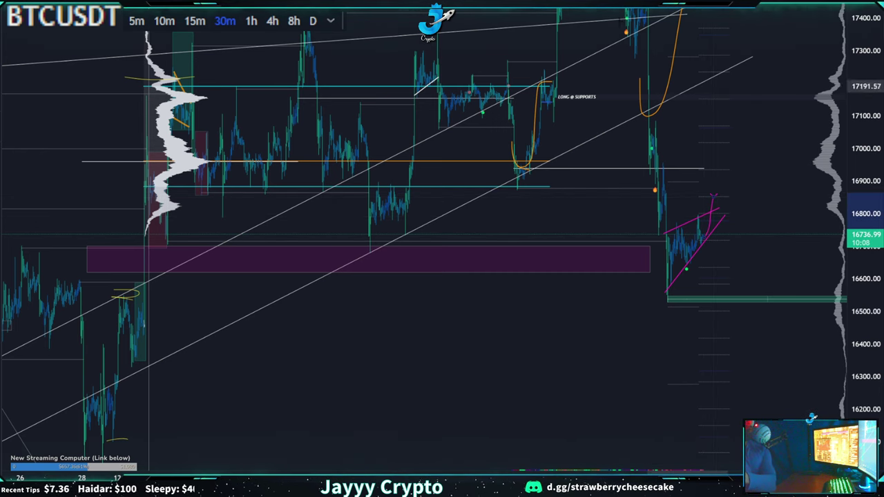
key("Delete")
scroll(740, 258, "up", 7)
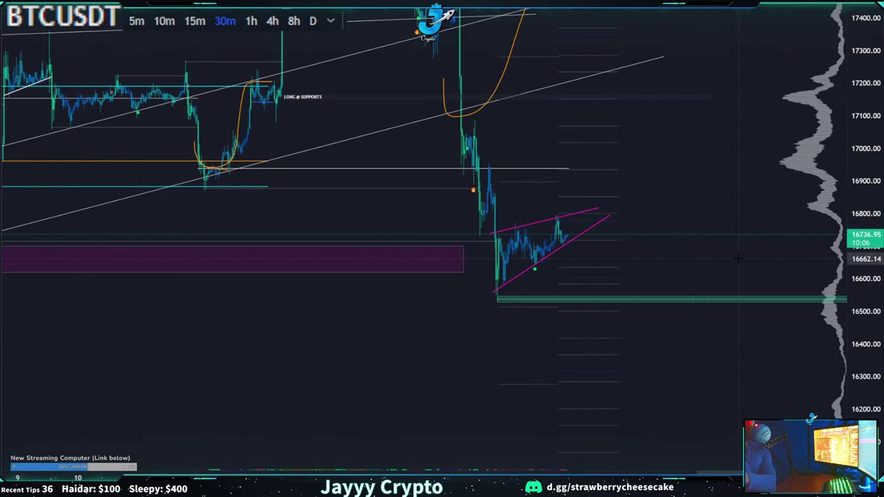
Sketch a projected price path rising to about 16,795, breaking below the wedge to about 16,564, rebounding to about 16,735 and dropping to about 16,410.
left_click_drag(858, 263, 859, 95)
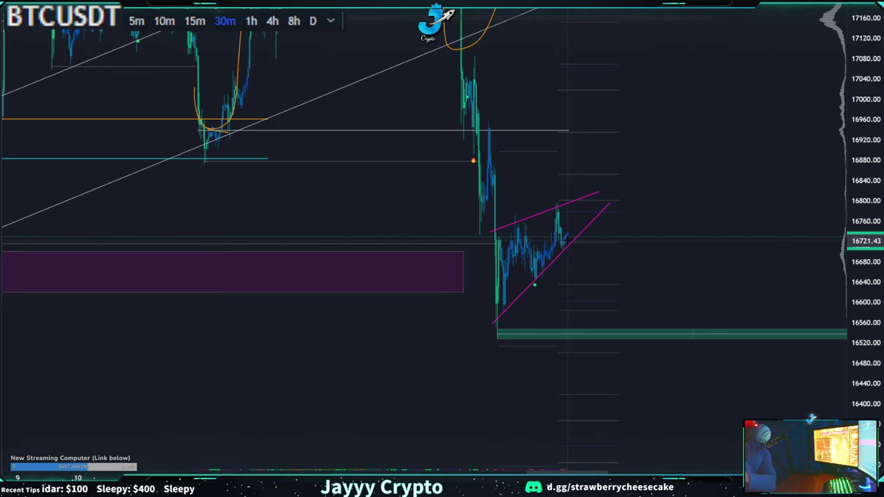
left_click_drag(565, 237, 575, 201)
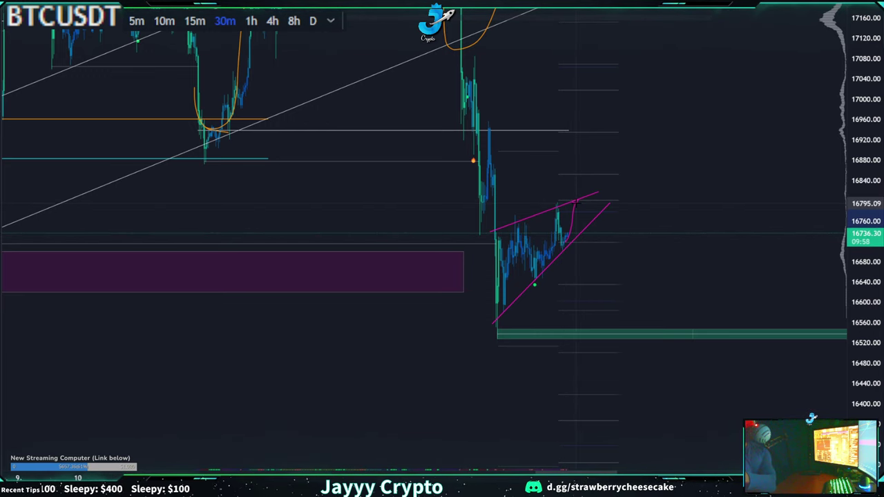
left_click_drag(578, 202, 584, 226)
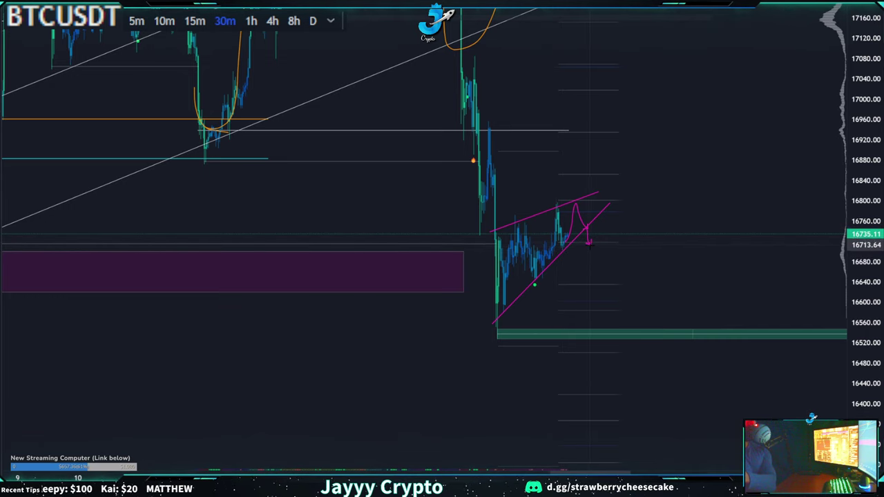
left_click_drag(589, 242, 605, 320)
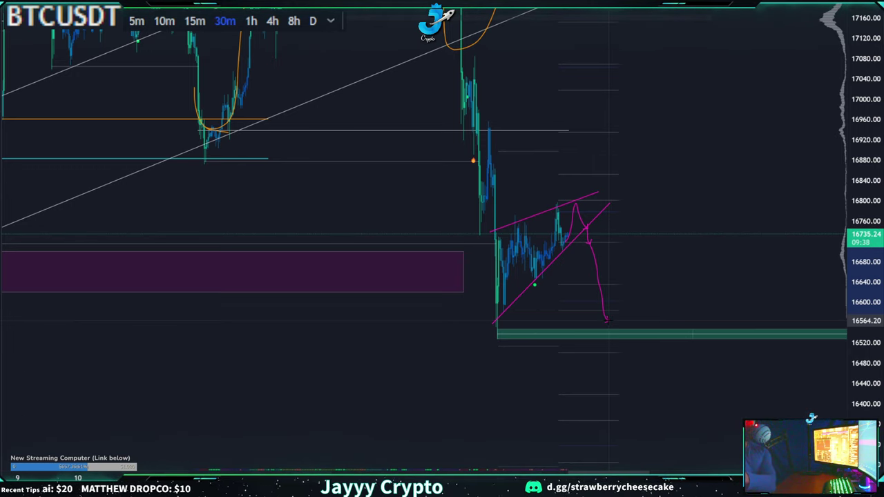
mouse_move(606, 320)
left_mouse_down()
mouse_move(637, 261)
mouse_move(663, 237)
mouse_move(712, 397)
left_mouse_up()
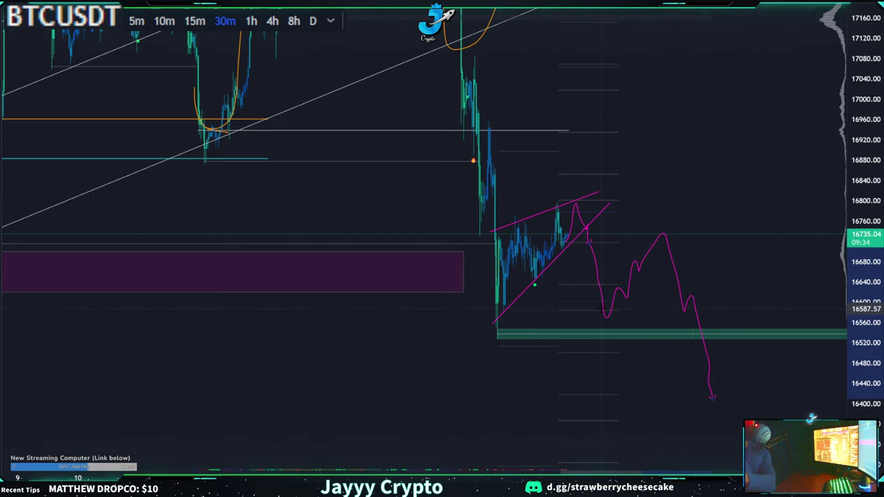
Adjust the wedge's upper trend line to run from about 16,707 to about 16,843, and switch to the 15m timeframe.
scroll(511, 293, "up", 3)
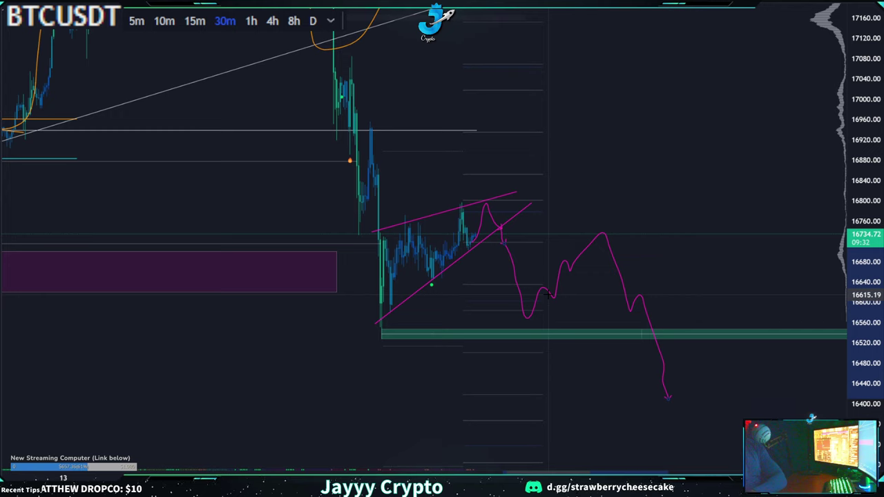
scroll(543, 268, "down", 1)
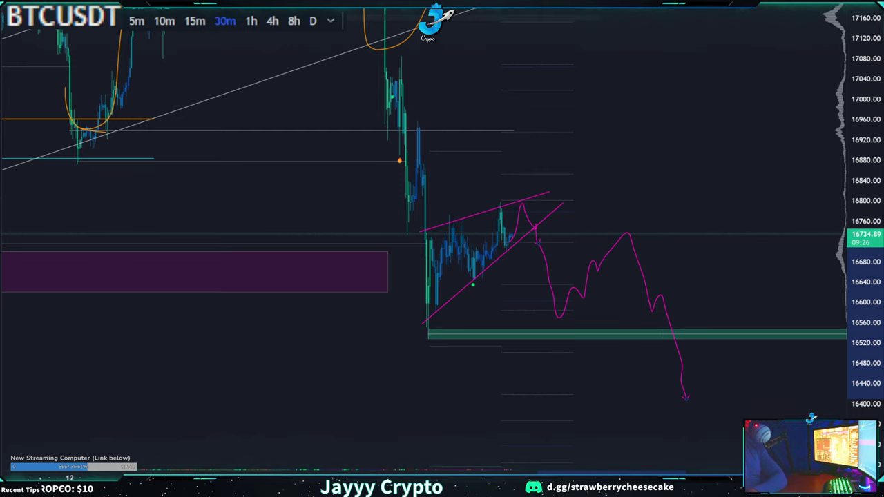
left_click(549, 192)
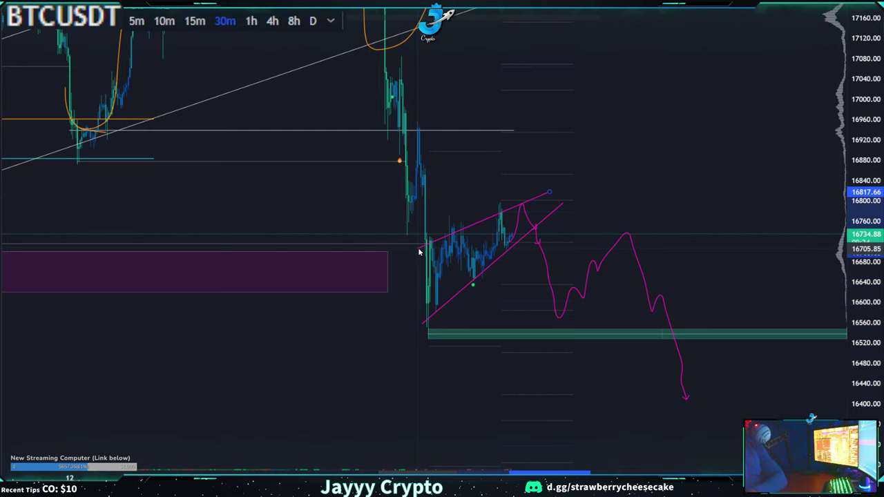
left_click(409, 248)
left_click_drag(550, 192, 545, 180)
left_click(195, 21)
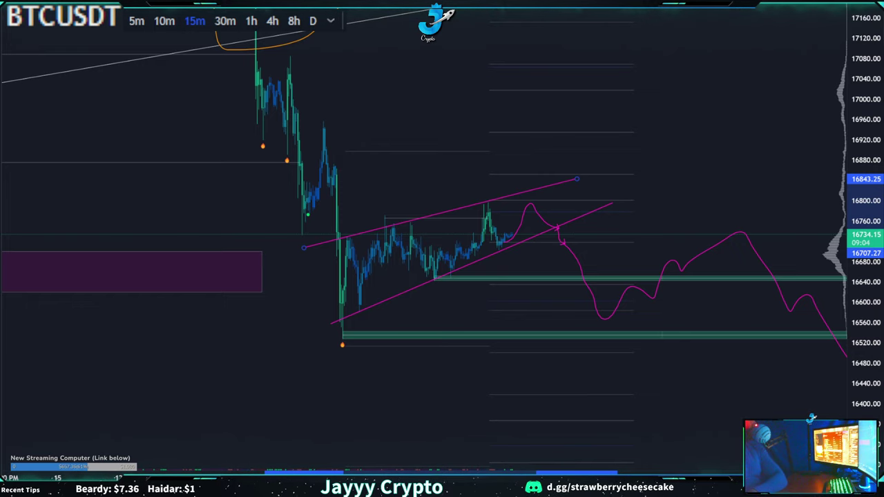
Examine the pink wedge and the projected path on the 15m chart against the green levels, purple zone and rising channel.
left_click_drag(534, 168, 504, 153)
scroll(608, 165, "down", 3)
scroll(617, 168, "down", 1)
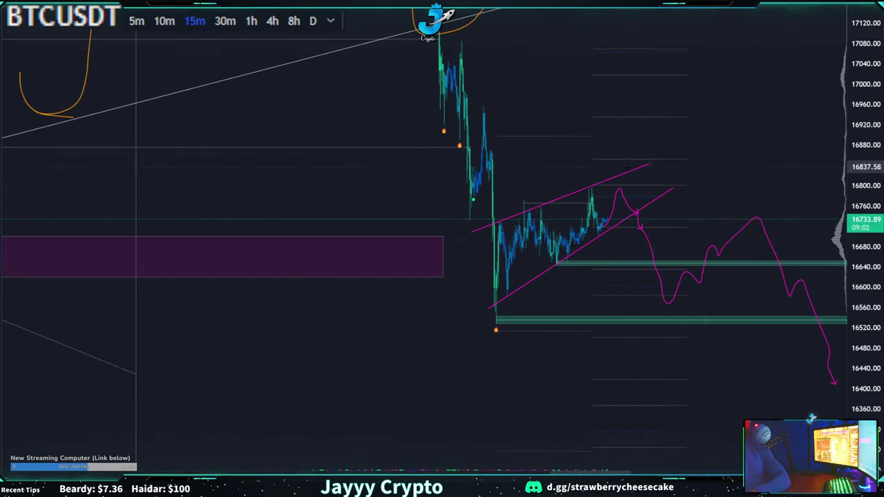
left_click_drag(864, 231, 864, 119)
left_click_drag(693, 122, 699, 107)
scroll(632, 133, "up", 1)
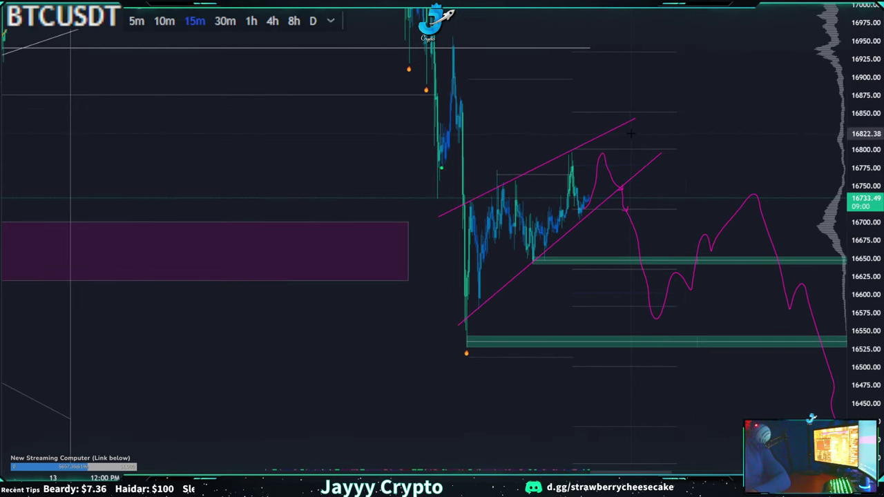
scroll(630, 124, "up", 1)
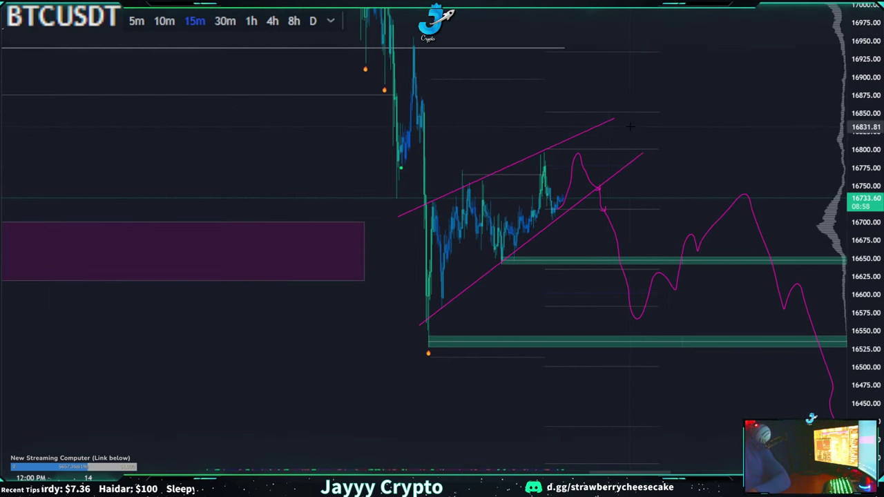
left_click_drag(673, 138, 486, 168)
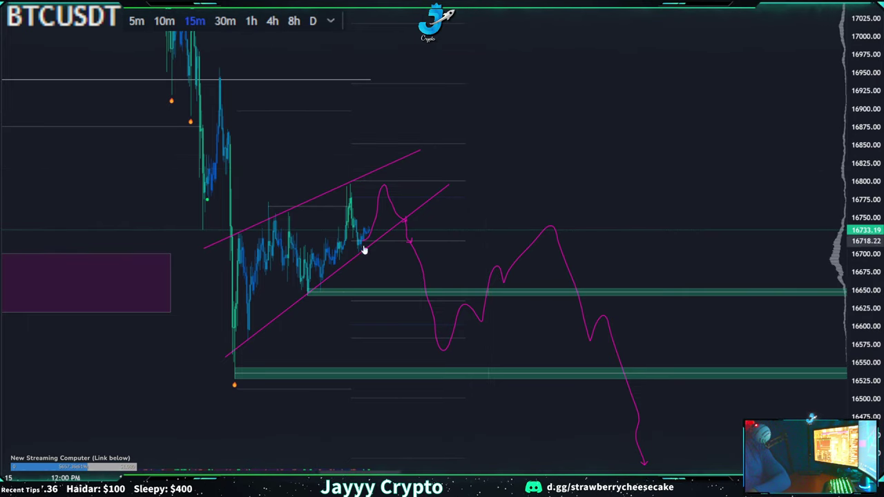
left_click_drag(541, 118, 637, 104)
scroll(639, 104, "down", 2)
left_click_drag(727, 78, 602, 117)
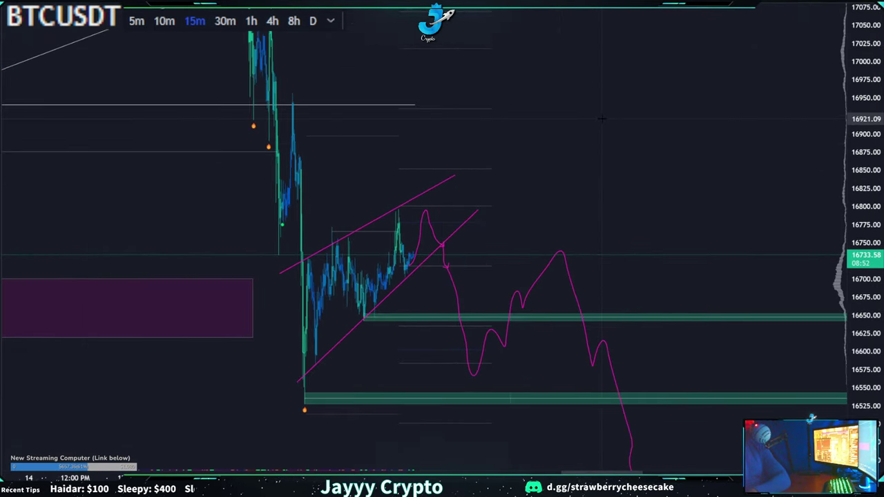
scroll(603, 119, "down", 3)
left_click_drag(881, 44, 878, 187)
left_click_drag(751, 150, 518, 199)
scroll(518, 200, "down", 4)
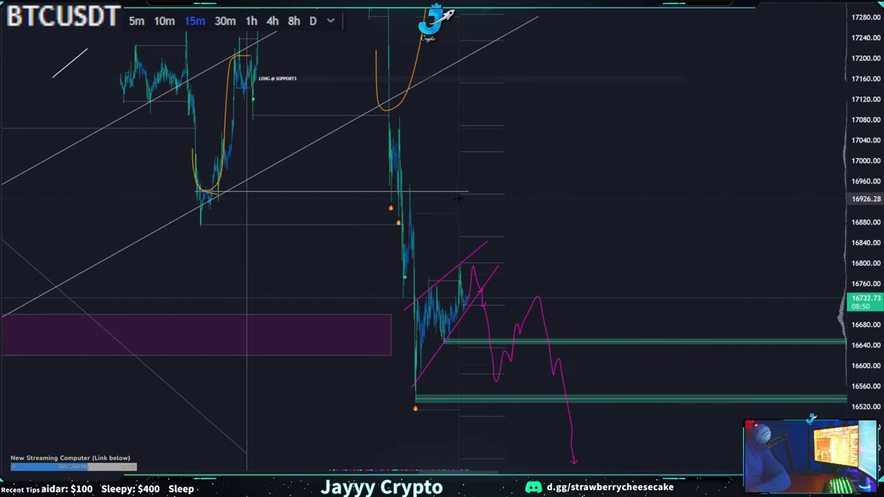
left_click_drag(607, 169, 681, 119)
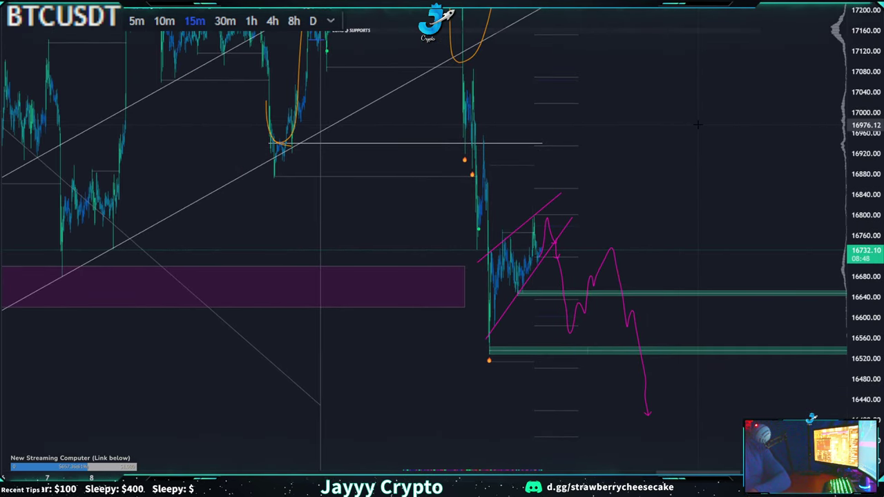
left_click_drag(866, 36, 859, 224)
left_click_drag(617, 174, 666, 190)
scroll(668, 191, "up", 2)
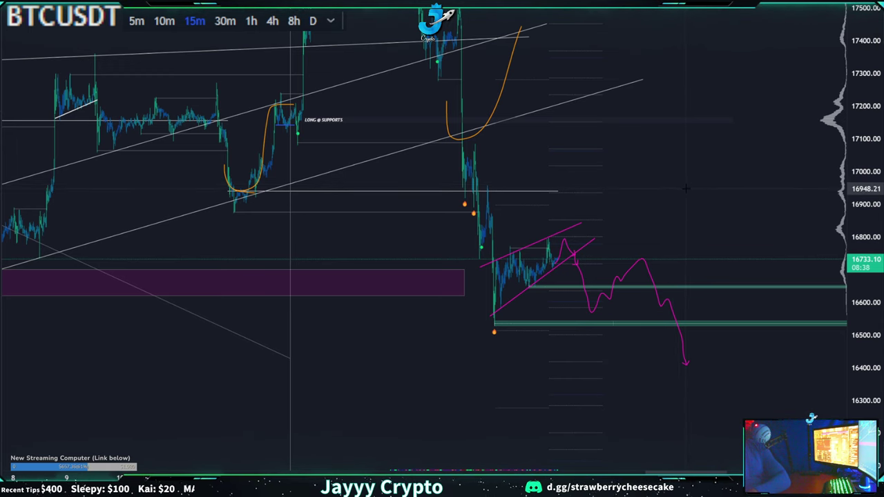
Draw a grey rectangular zone from about 16,947 down to about 16,894, extending right from the price drop above the wedge.
left_click_drag(683, 186, 600, 217)
scroll(754, 190, "up", 4)
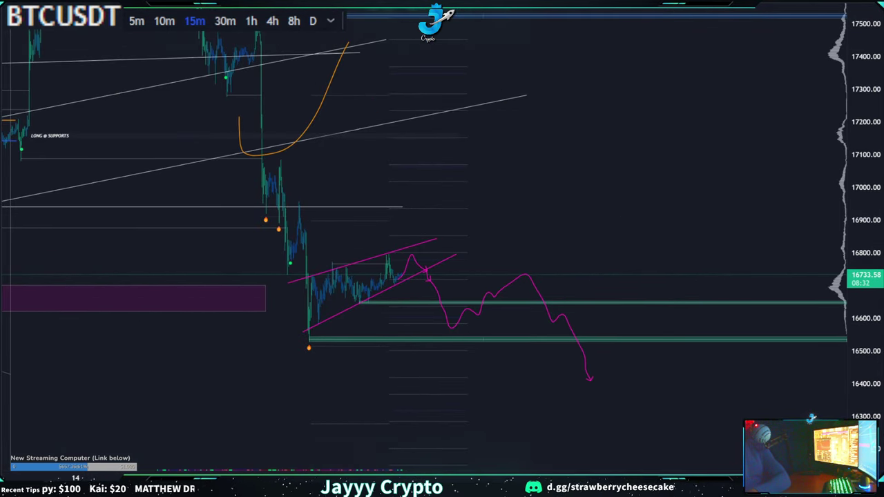
left_click(1, 47)
left_click(26, 82)
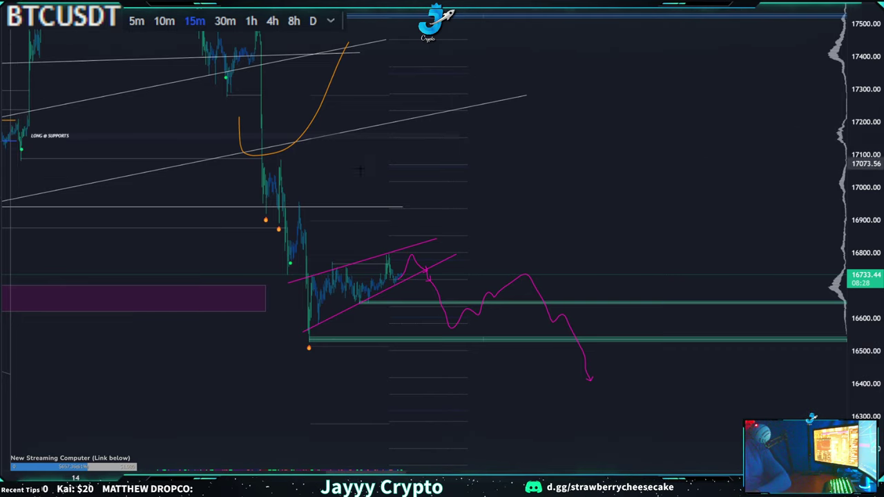
left_click(271, 205)
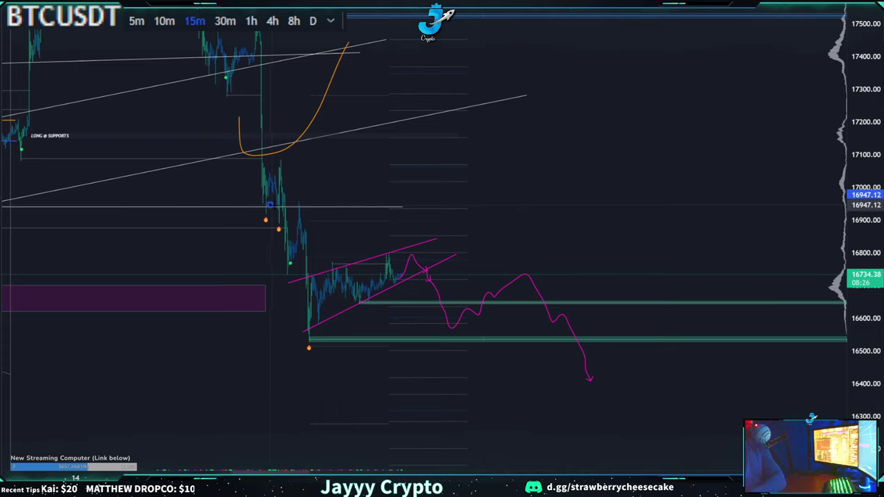
left_click(747, 221)
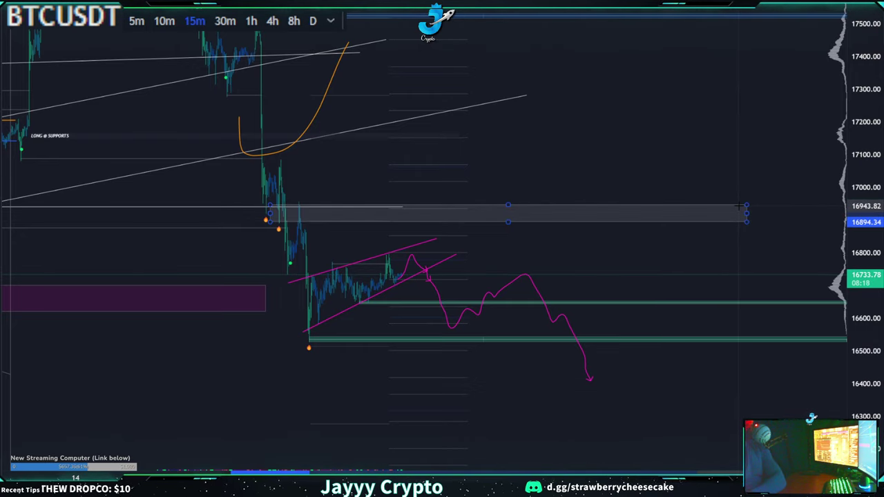
Examine the grey zone above the wedge in relation to the earlier swing low, horizontal lines and projected path.
scroll(740, 205, "down", 5)
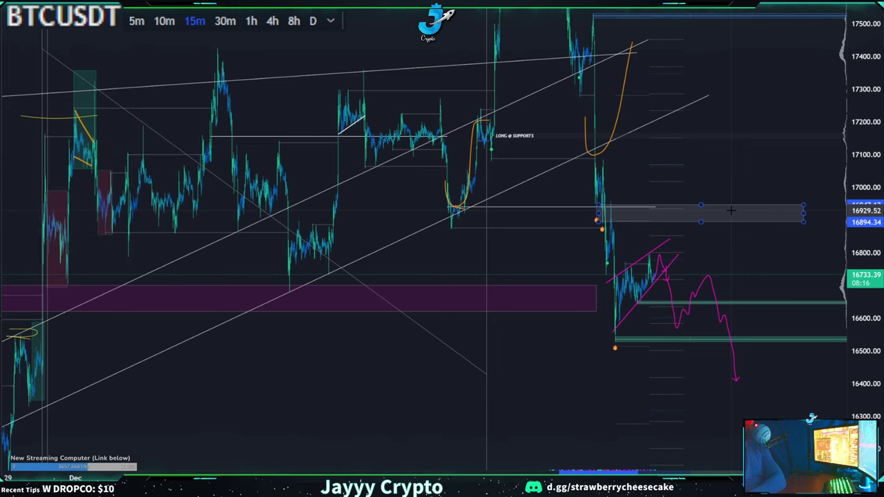
scroll(731, 210, "up", 5)
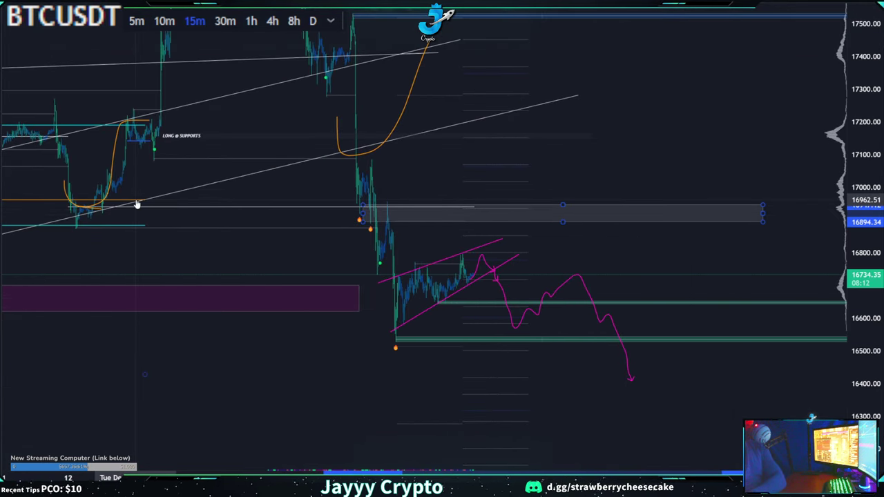
left_click_drag(717, 211, 582, 210)
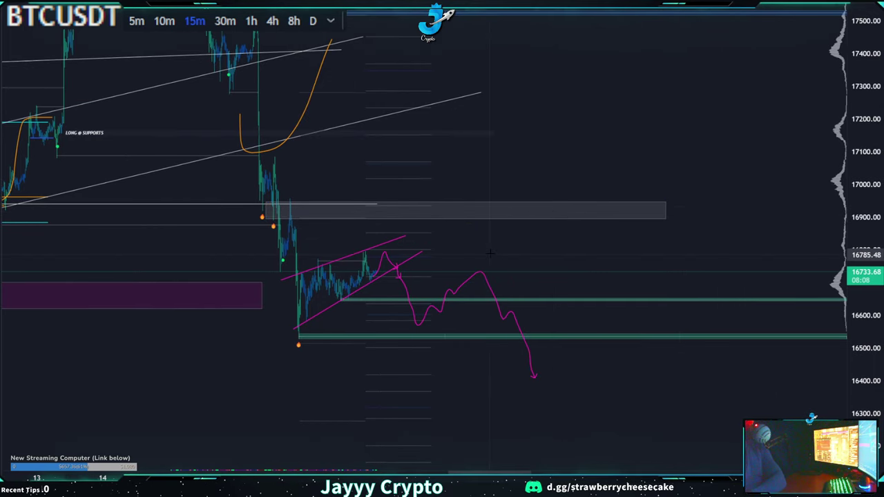
left_click_drag(493, 252, 631, 240)
scroll(630, 240, "up", 3)
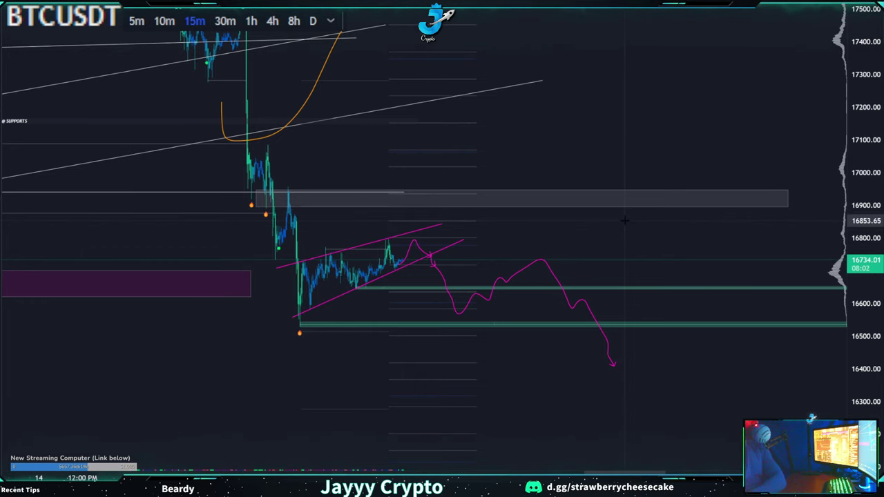
scroll(625, 220, "down", 3)
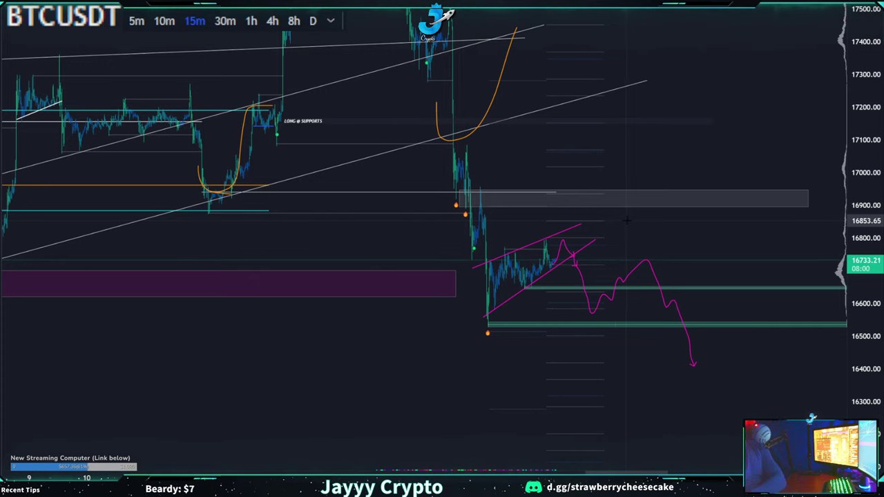
left_click_drag(631, 241, 613, 270)
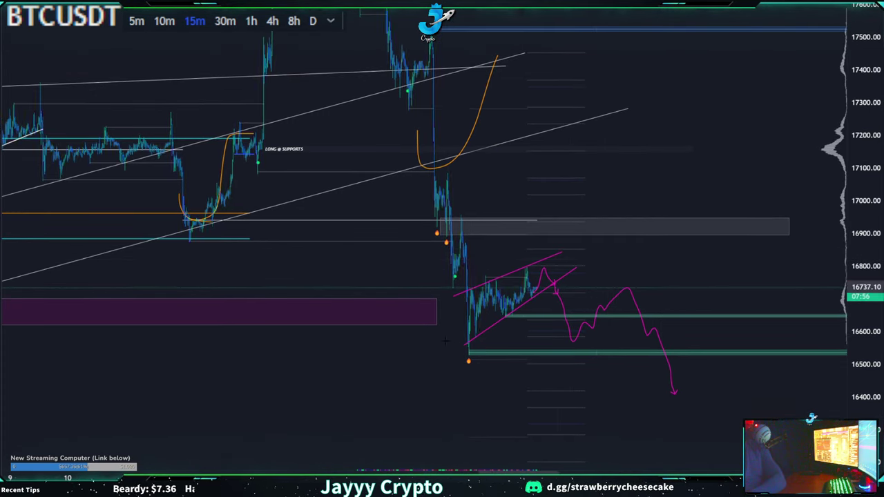
left_click_drag(696, 285, 584, 254)
scroll(725, 271, "down", 1)
scroll(584, 256, "down", 2)
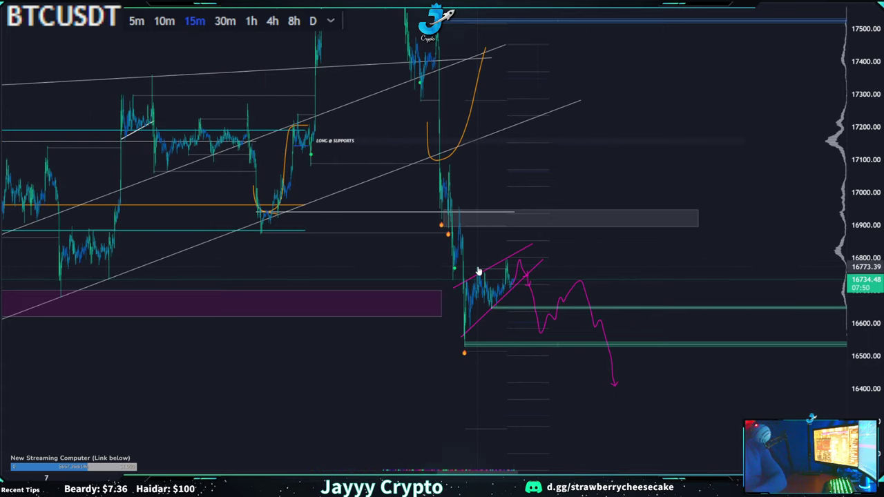
Review the wider 15m price history with its range volume profile, rising channel and purple zone against the wedge and green levels.
left_click_drag(478, 272, 538, 358)
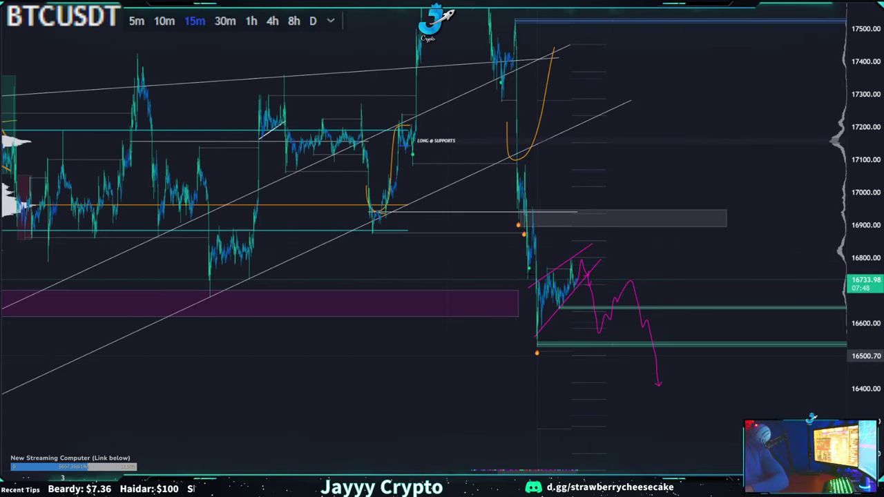
left_click_drag(536, 300, 609, 369)
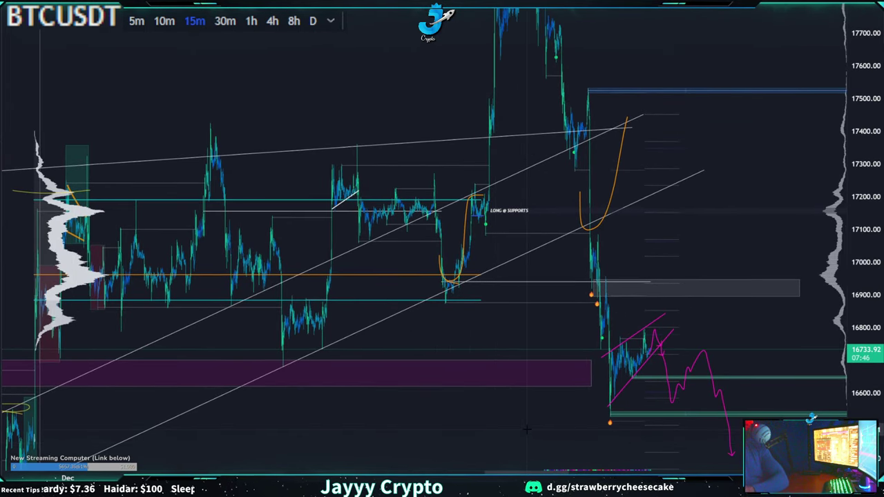
scroll(528, 430, "down", 1)
left_click_drag(527, 430, 523, 416)
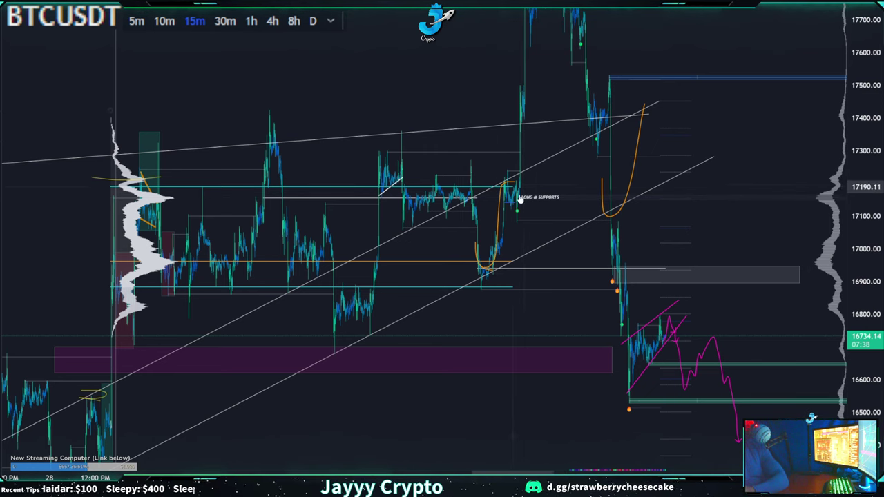
left_click_drag(515, 296, 448, 292)
scroll(441, 314, "up", 2)
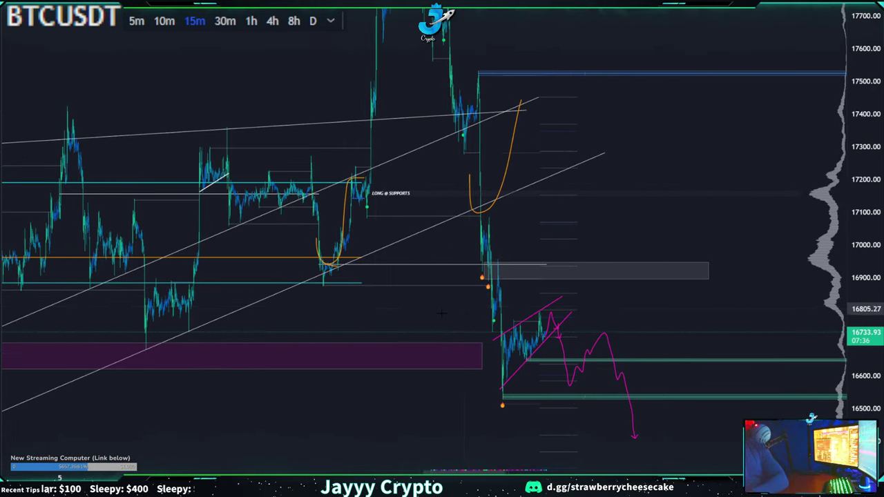
left_click_drag(408, 315, 443, 307)
scroll(439, 306, "up", 1)
left_click_drag(473, 223, 547, 124)
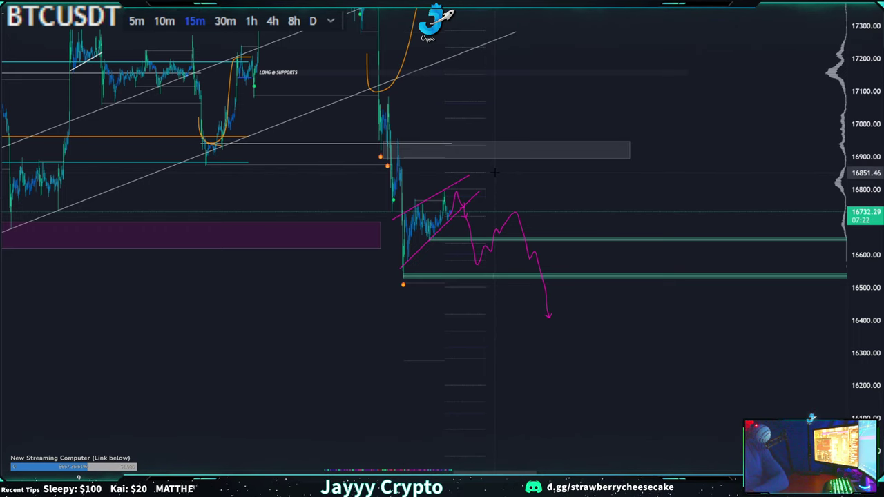
right_click(494, 173)
key("Escape")
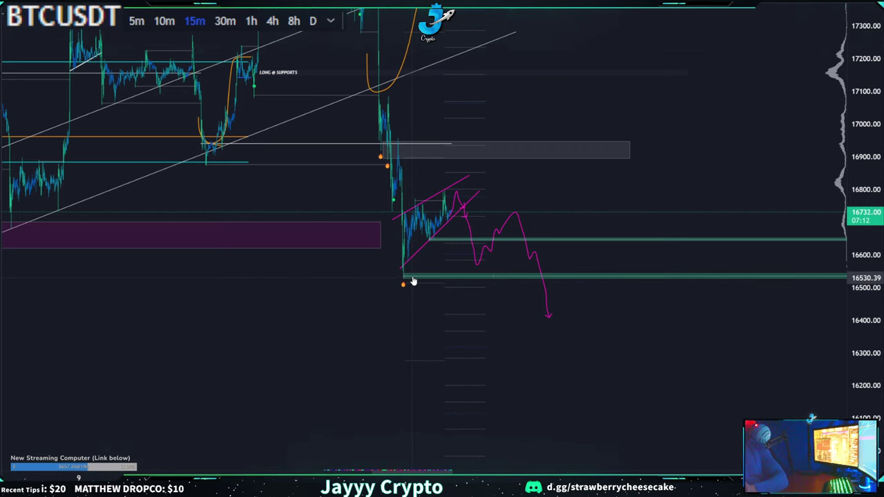
scroll(412, 281, "down", 2)
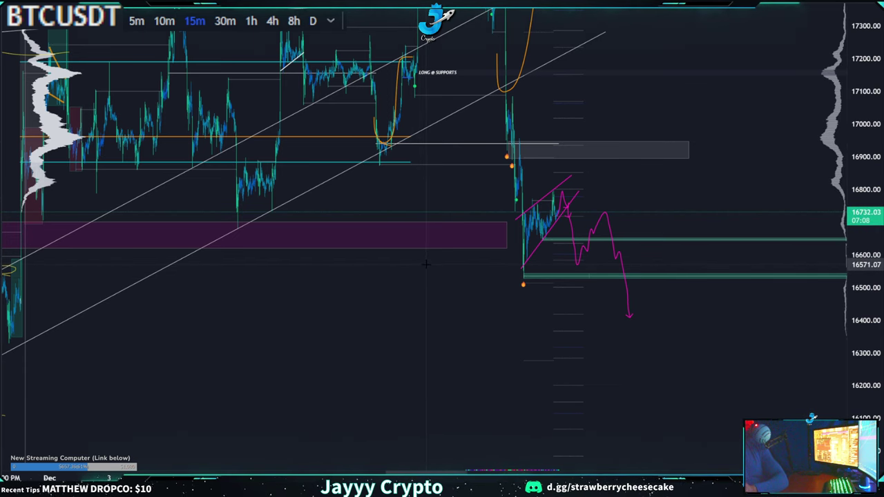
Review the wider 15m price history against the pink wedge, grey zone, purple zone, rising channel and green levels.
scroll(424, 259, "down", 3)
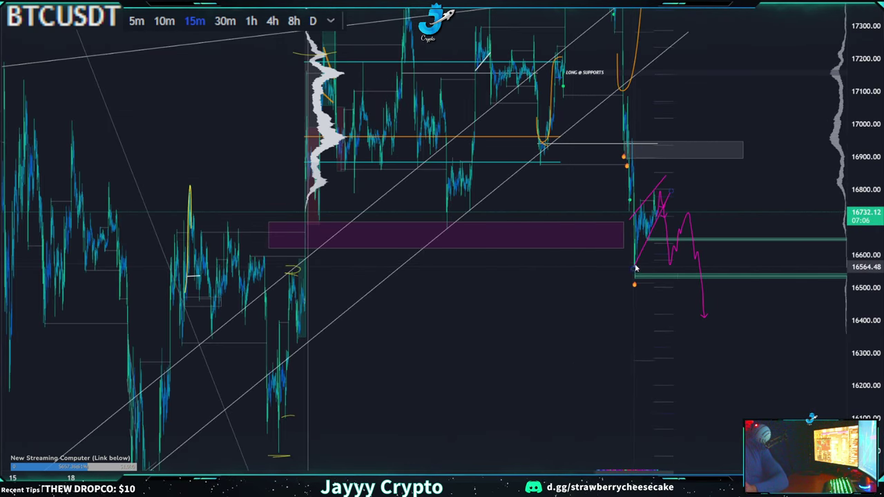
scroll(635, 269, "up", 5)
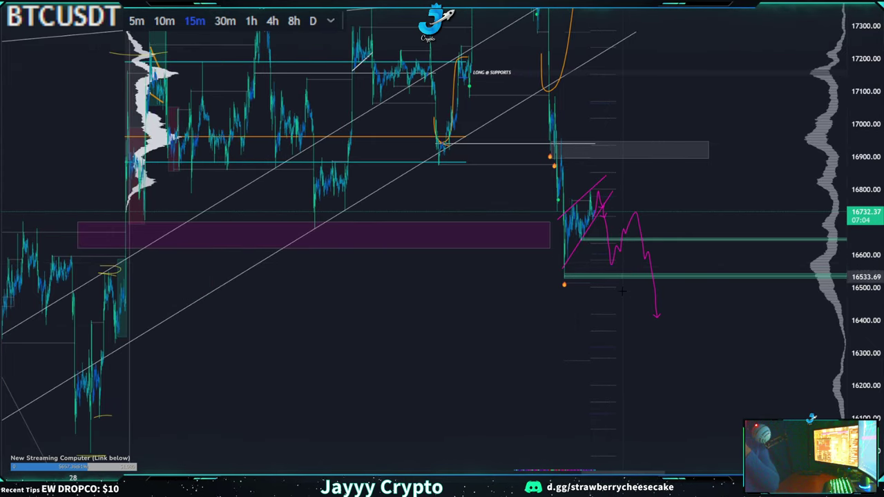
left_click_drag(655, 205, 643, 204)
scroll(645, 204, "down", 1)
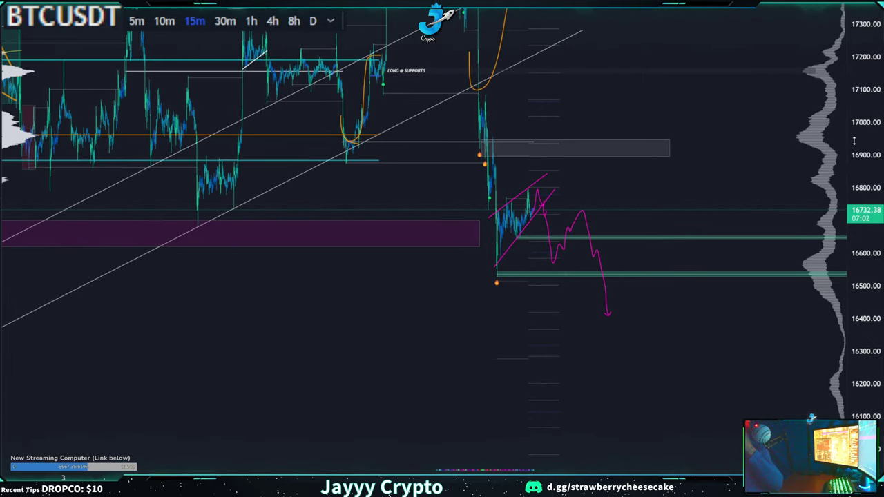
left_click_drag(853, 143, 839, 273)
scroll(838, 274, "down", 3)
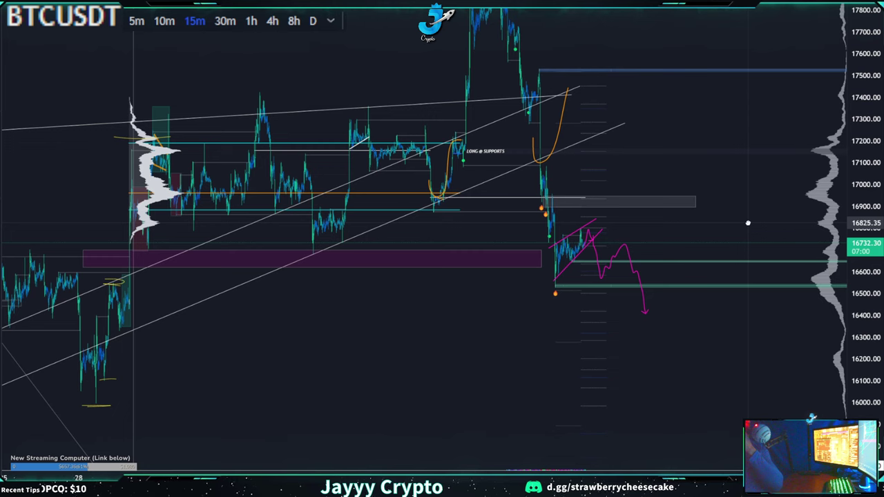
scroll(743, 223, "down", 3)
left_click_drag(575, 345, 451, 293)
Switch the chart to the 4h timeframe and rescale it to frame the late-2022 price range.
left_click(272, 21)
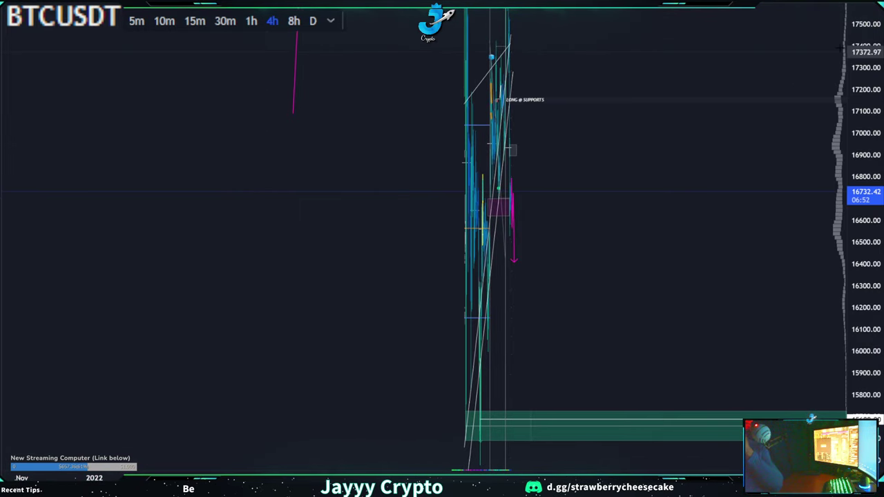
left_click_drag(865, 47, 865, 324)
scroll(592, 248, "up", 3)
left_click_drag(451, 270, 643, 243)
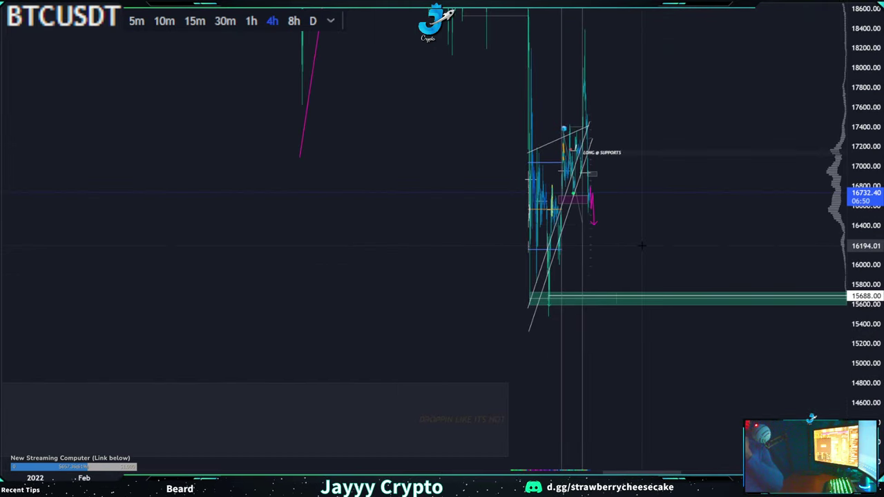
scroll(645, 239, "up", 2)
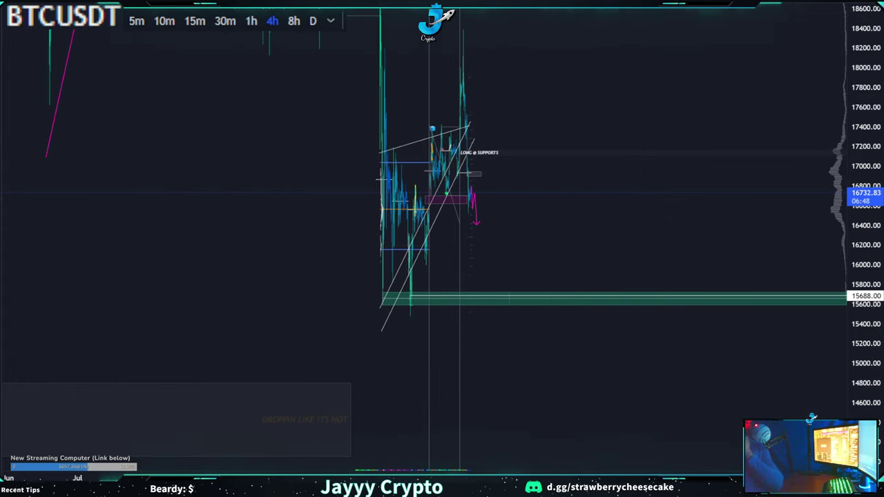
Switch to Whalemap to check the Bitcoin volume profile, and return to the BTCUSDT chart.
left_click(429, 2)
left_click_drag(570, 137, 373, 110)
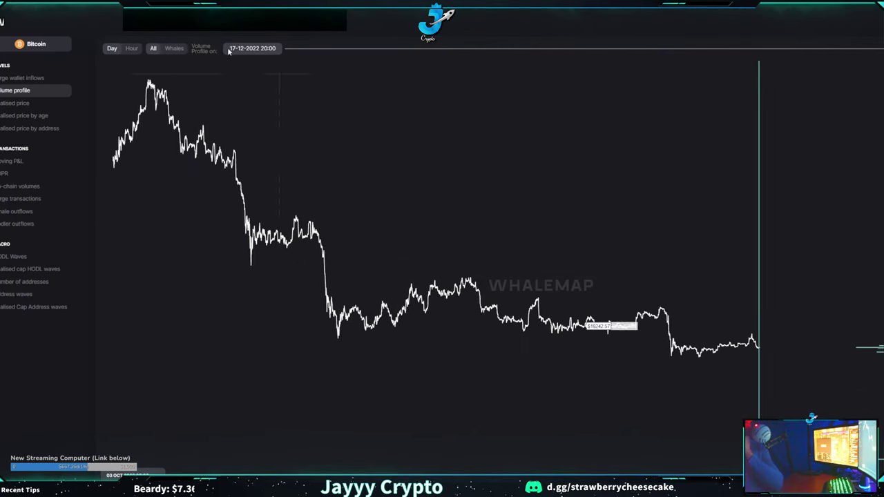
left_click(304, 3)
key("alt+Tab")
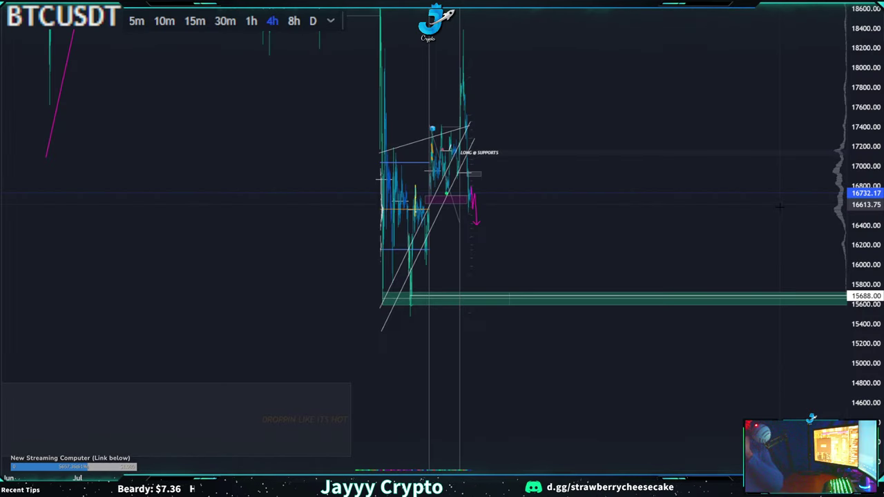
Draw a thin horizontal rectangular zone from about 16,215 down to about 16,148, running beneath the projected path.
scroll(317, 182, "up", 3)
left_click_drag(318, 171, 739, 242)
scroll(734, 245, "up", 6)
scroll(728, 246, "down", 5)
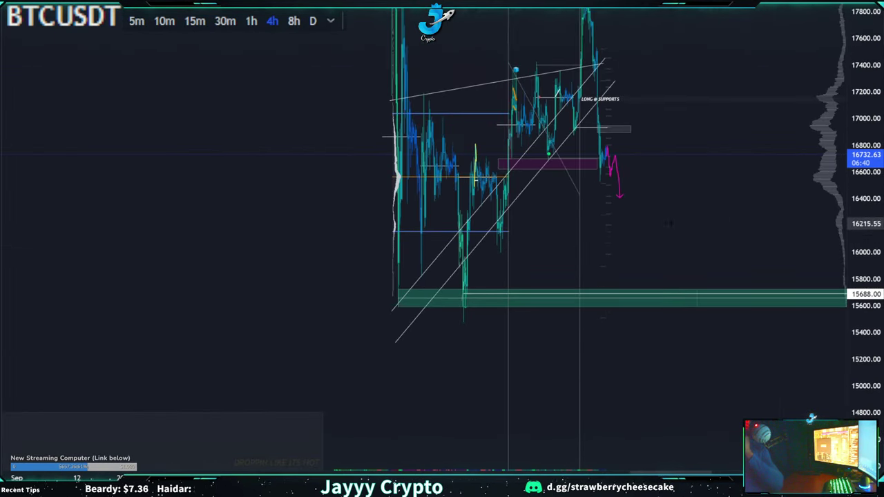
scroll(742, 270, "up", 3)
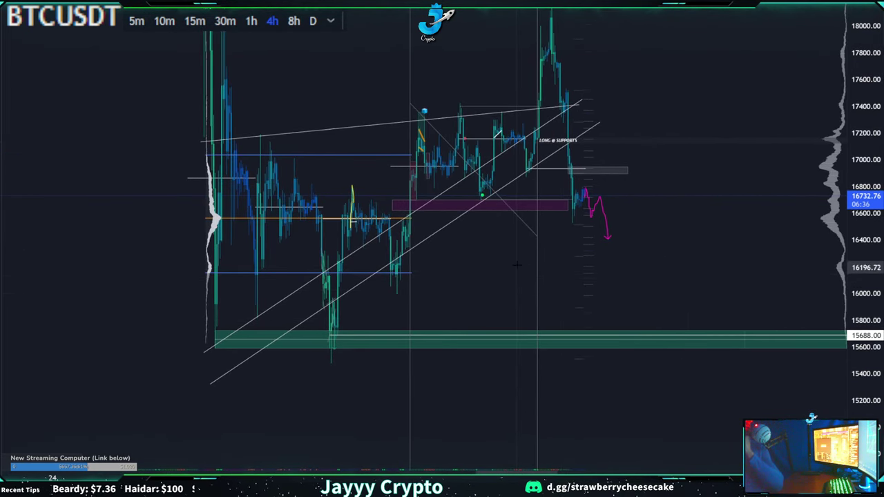
left_click_drag(518, 269, 417, 276)
left_click_drag(94, 57, 249, 97)
scroll(224, 130, "up", 2)
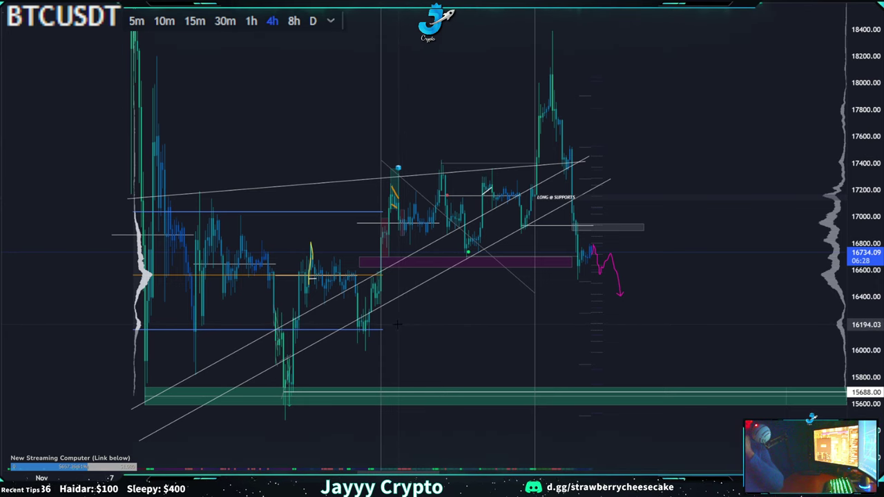
left_click_drag(397, 324, 823, 331)
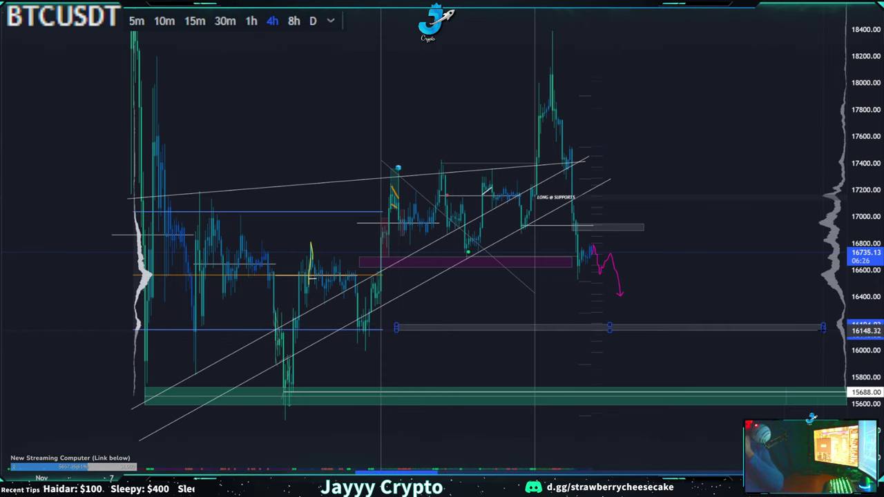
left_click_drag(611, 324, 611, 329)
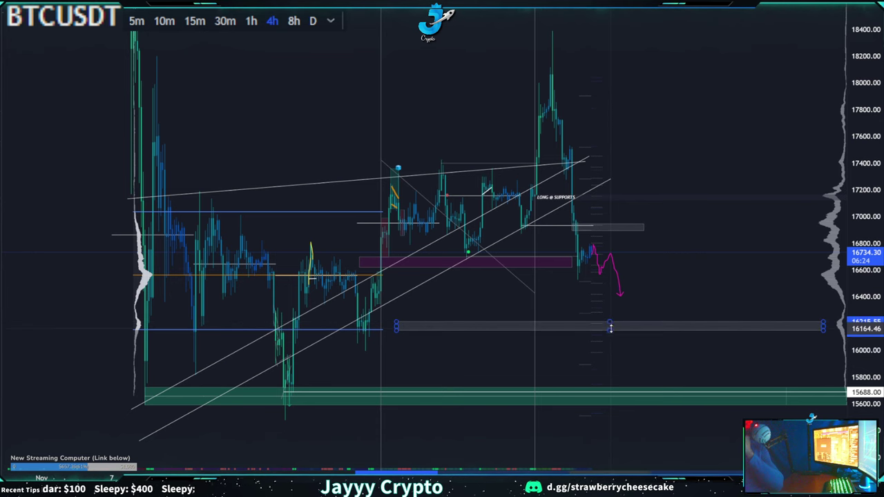
Fill the new lower zone with teal green and raise its fill opacity above 13%.
left_click(603, 3)
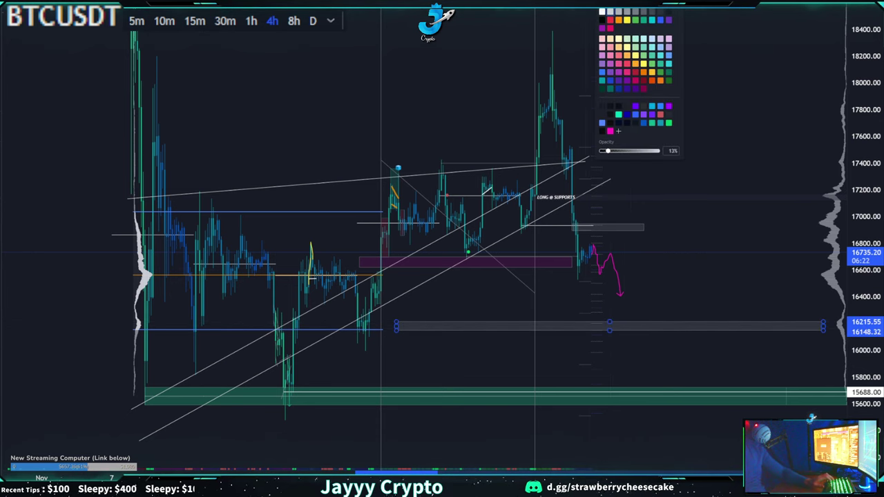
left_click(668, 124)
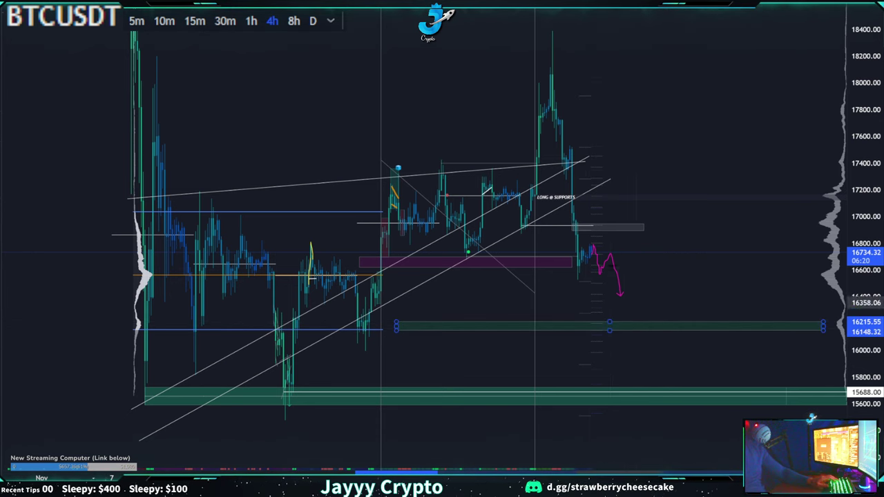
left_click(603, 4)
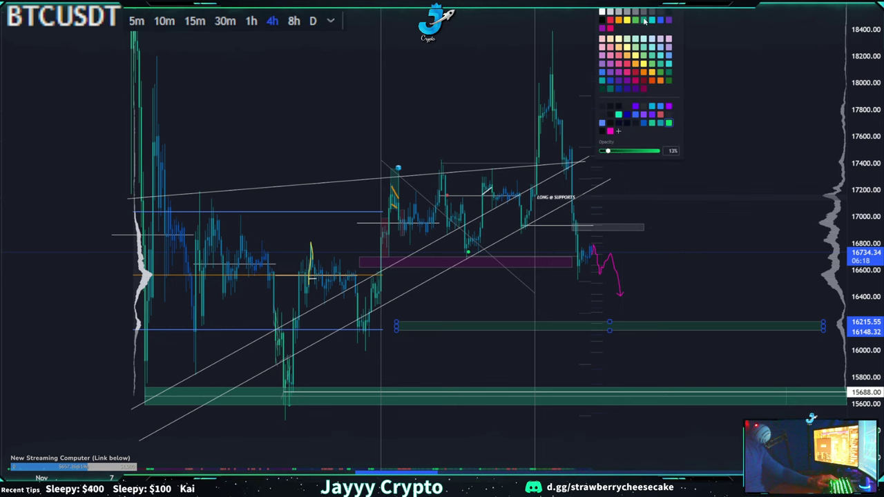
left_click(645, 20)
left_click(601, 11)
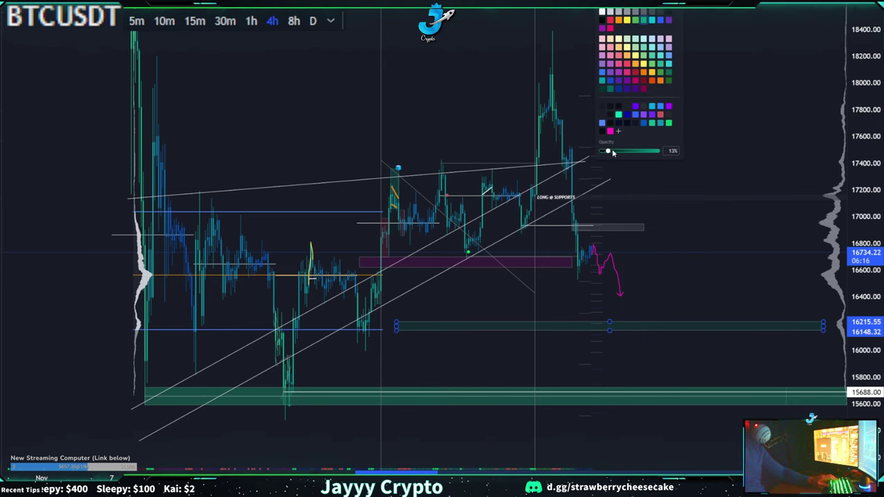
left_click_drag(613, 152, 621, 152)
left_click(671, 363)
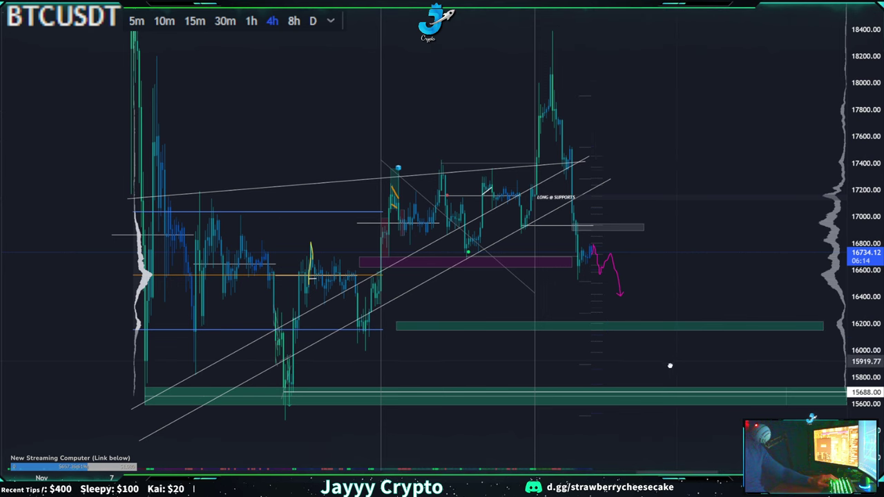
Label the green zone below the projected path with the text "LONG HERE".
left_click_drag(670, 364, 650, 338)
double_click(650, 337)
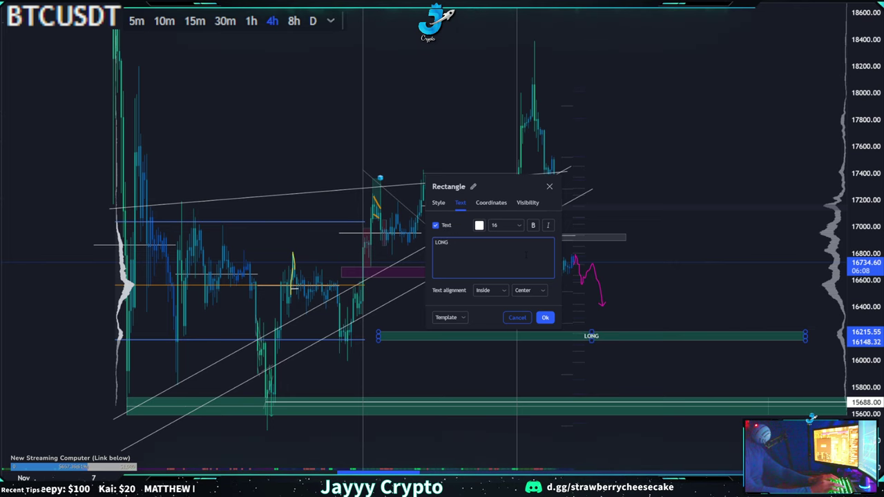
type("LONG HERE")
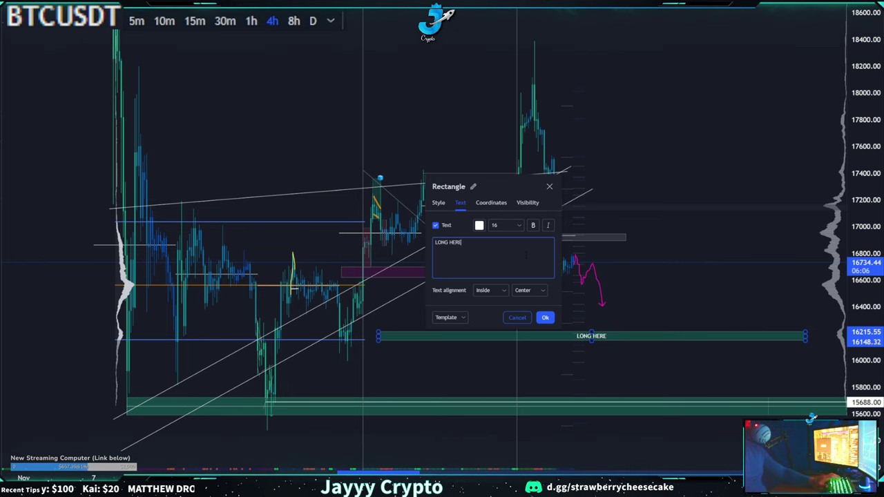
left_click(545, 317)
Try to replace the grey zone with the purple zone, moving it up to about 16,969 to 16,893.
left_click_drag(707, 294, 681, 311)
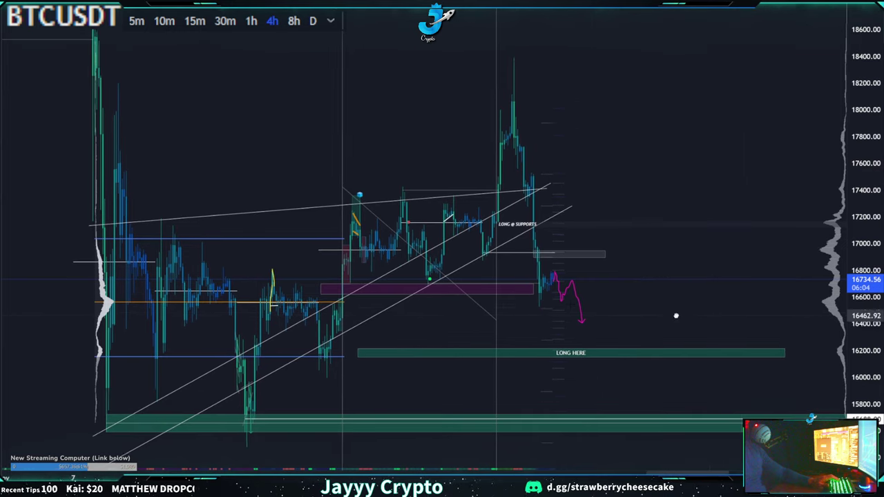
left_click_drag(521, 299, 756, 259)
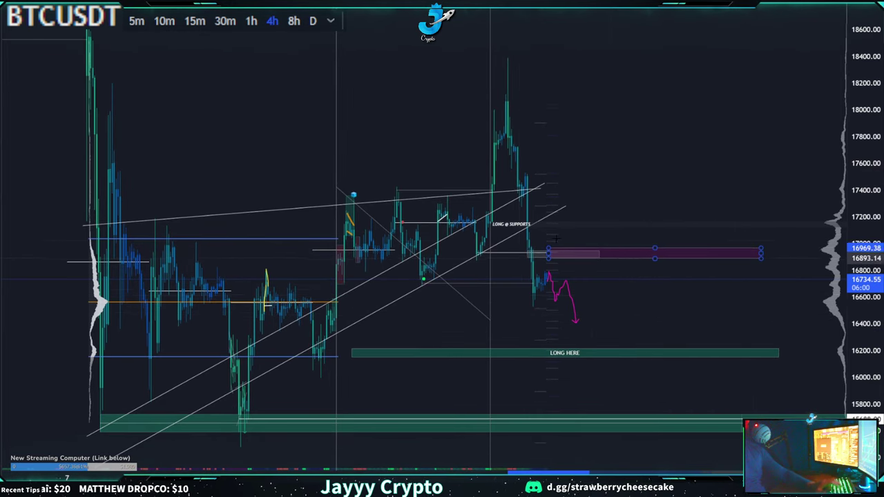
left_click(541, 258)
key("Delete")
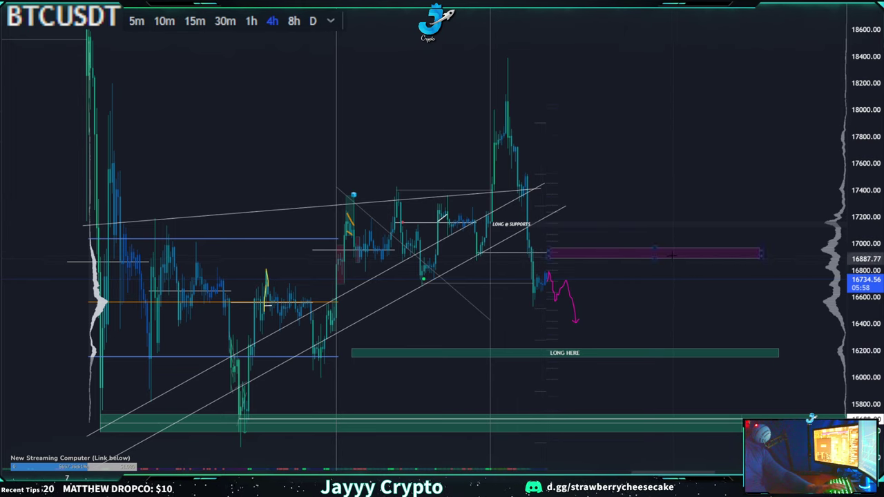
left_click_drag(674, 258, 654, 260)
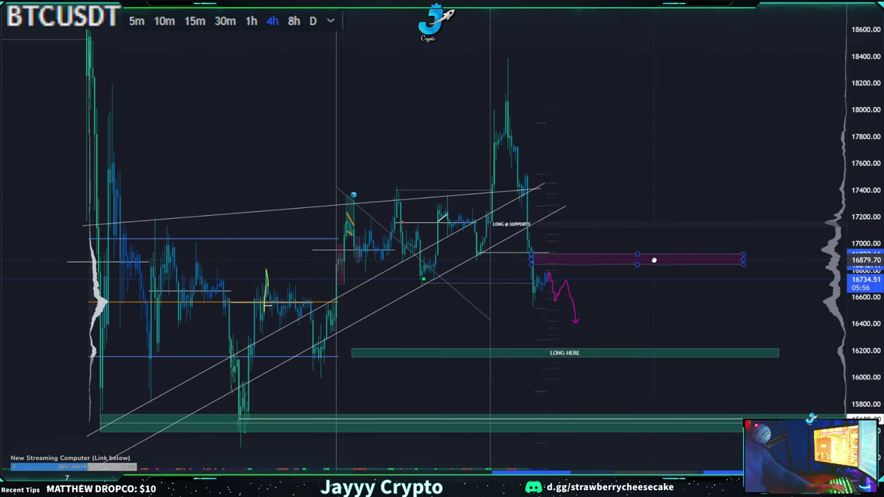
scroll(655, 261, "up", 5)
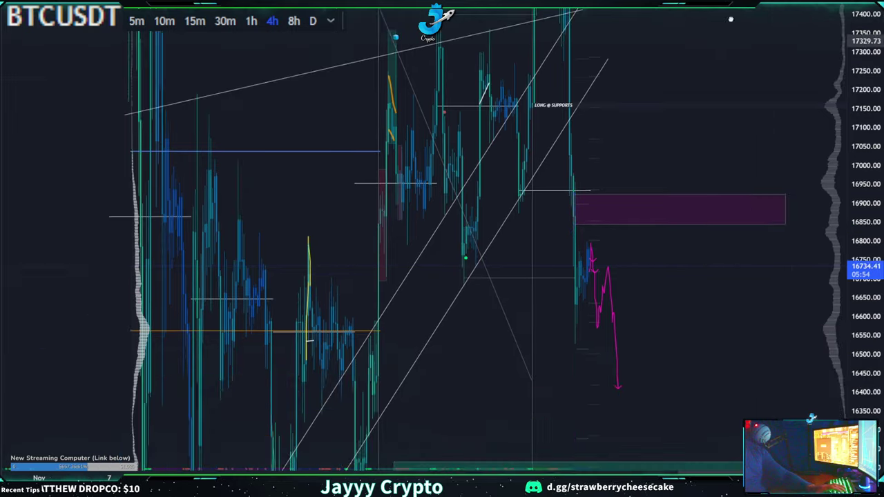
scroll(748, 100, "down", 5)
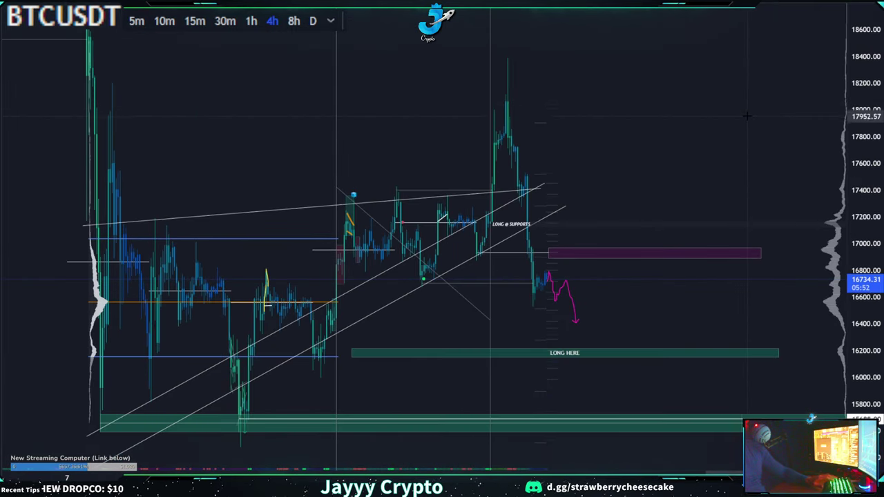
Delete the purple zone and extend the grey zone to the right, above the projected path.
left_click(677, 257)
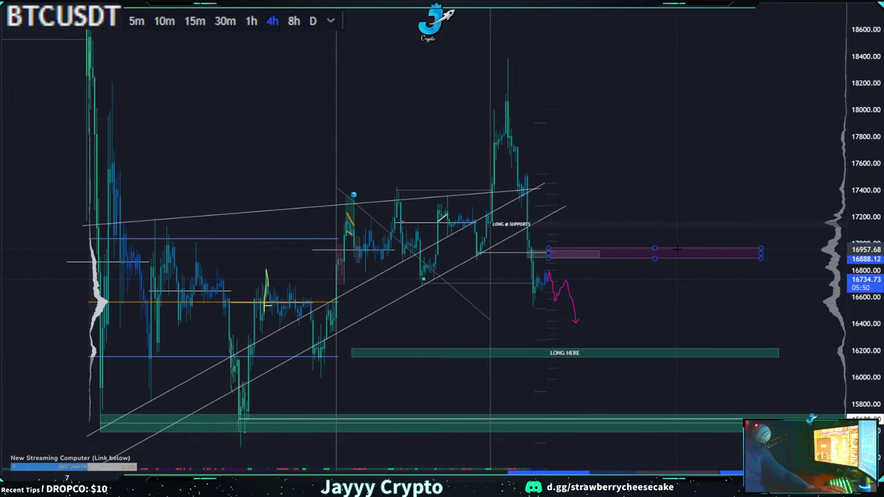
key("Delete")
left_click_drag(601, 255, 743, 258)
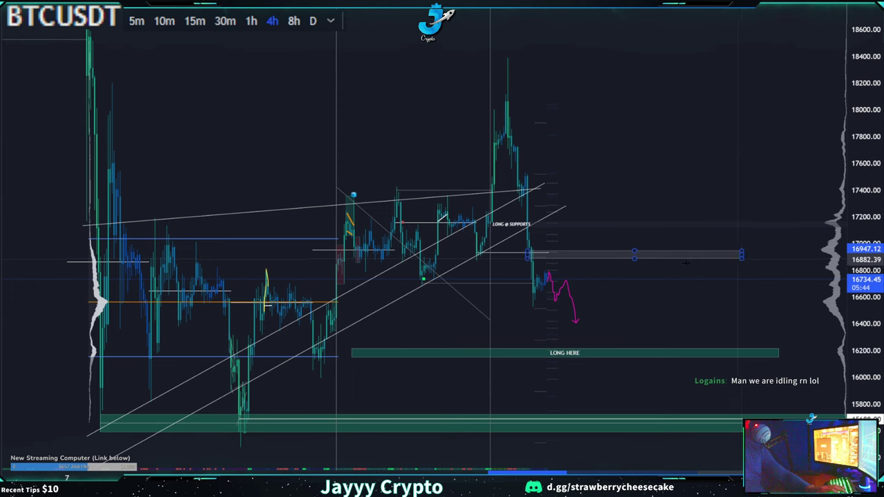
Label the extended grey zone with the text "SHORT TARGET #1".
double_click(599, 259)
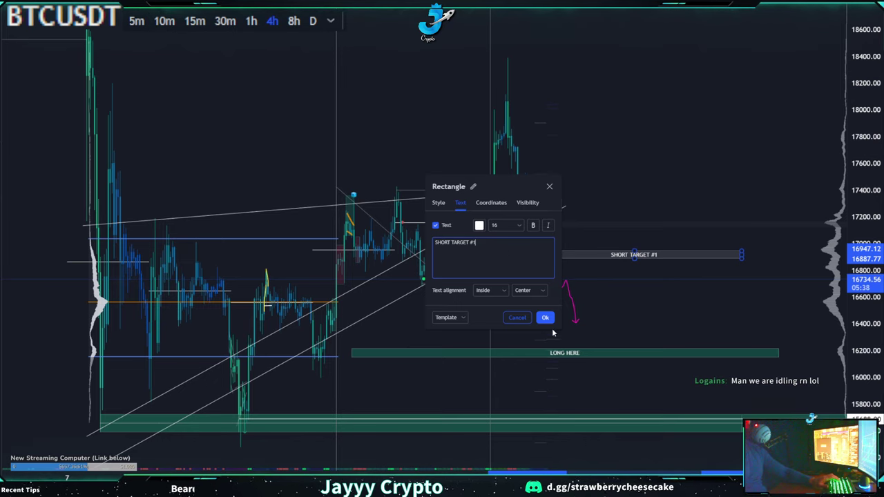
left_click(545, 318)
scroll(702, 233, "up", 4)
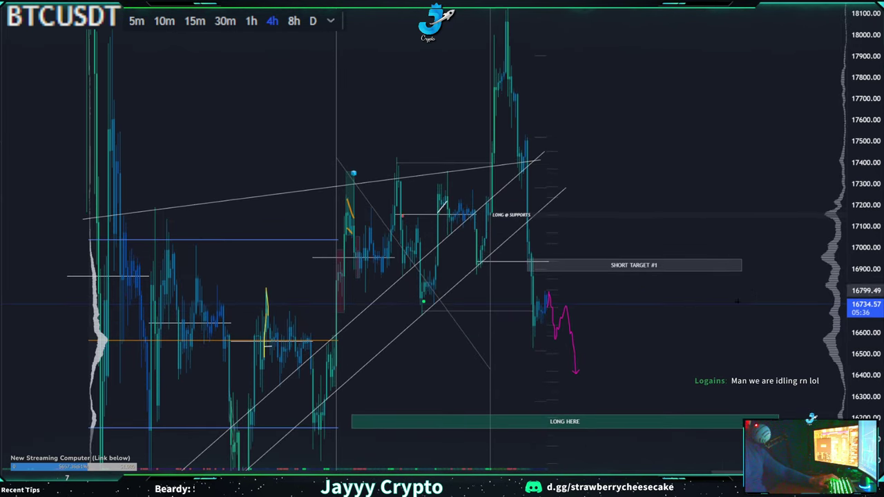
scroll(766, 281, "down", 4)
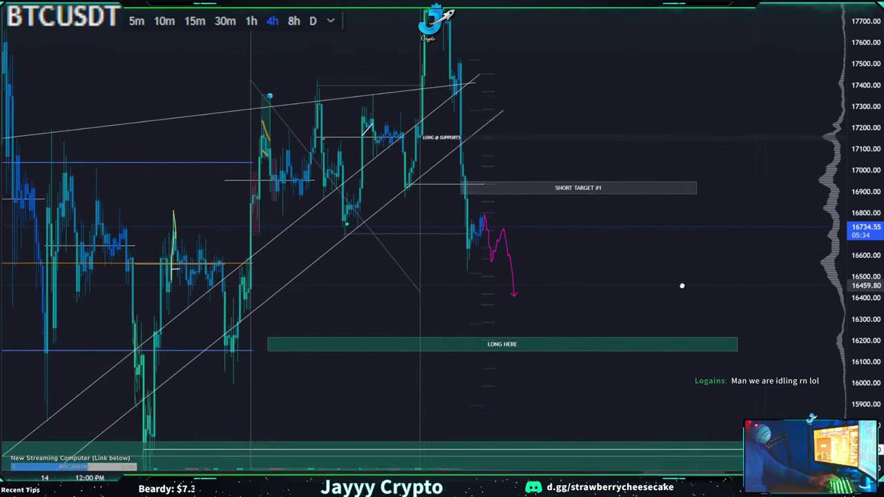
Hide the indicator overlay that shades the lowest green support band and colours the candles on the 4h chart.
left_click_drag(529, 293, 551, 311)
left_click_drag(866, 138, 866, 238)
left_click_drag(792, 173, 748, 227)
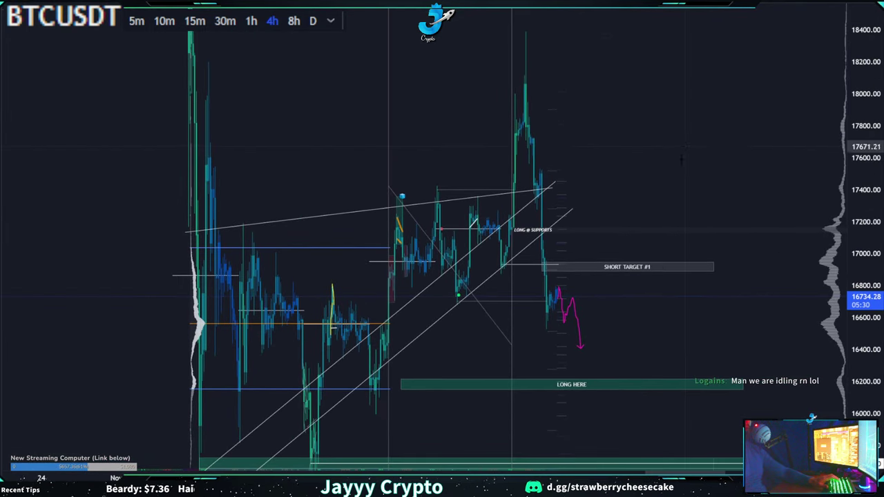
left_click_drag(650, 192, 677, 202)
left_click_drag(867, 143, 866, 232)
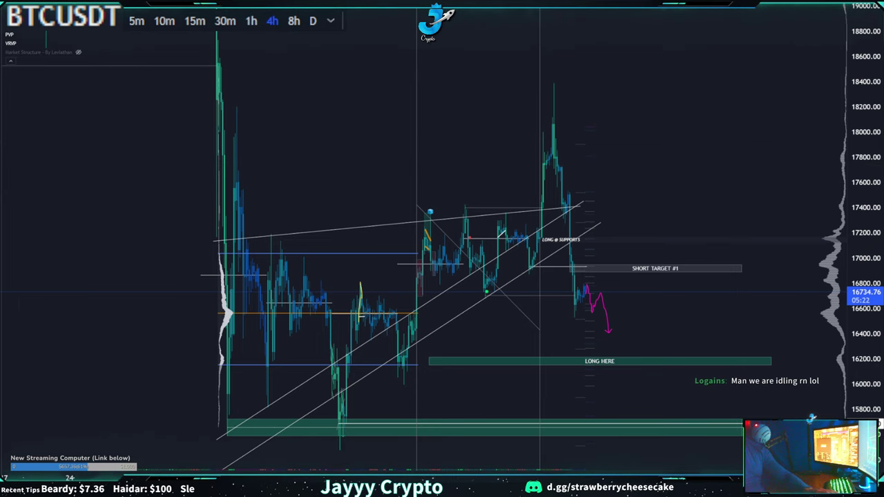
left_click(46, 29)
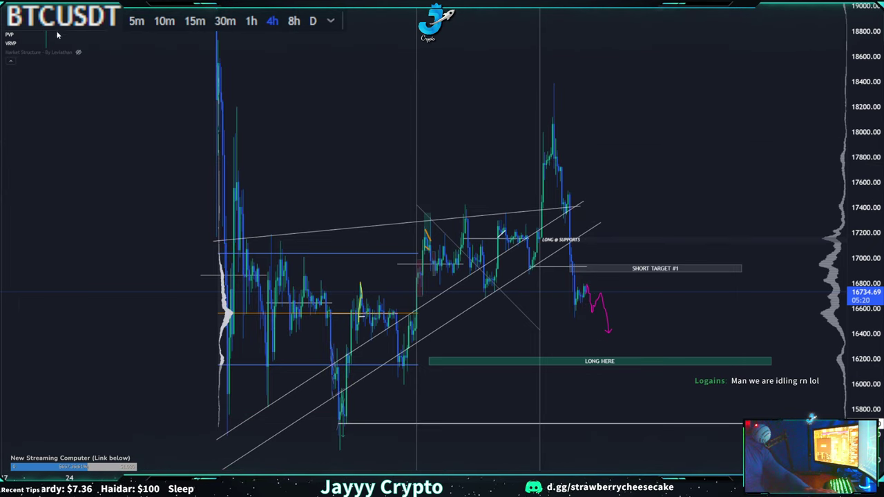
Collapse the indicator list and delete the "LONG @ SUPPORTS" text label beside the rising channel.
left_click(12, 63)
left_click_drag(130, 130, 192, 91)
scroll(385, 180, "up", 1)
scroll(384, 180, "up", 2)
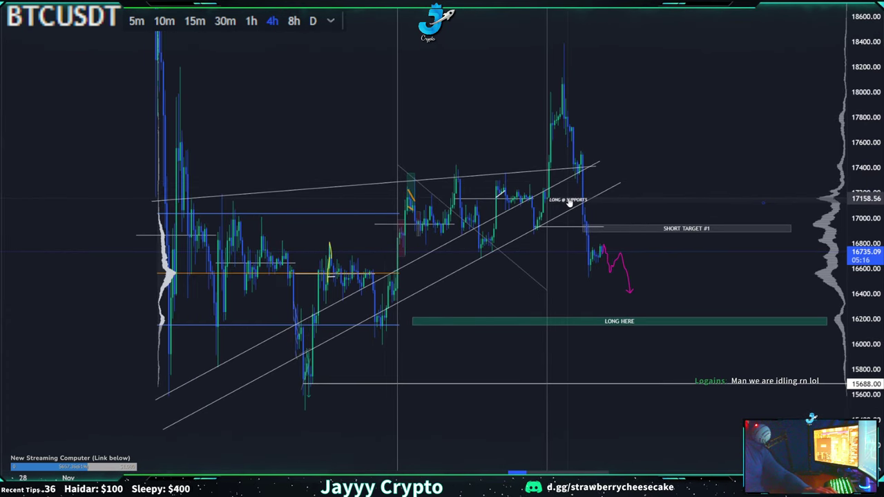
left_click_drag(696, 155, 714, 160)
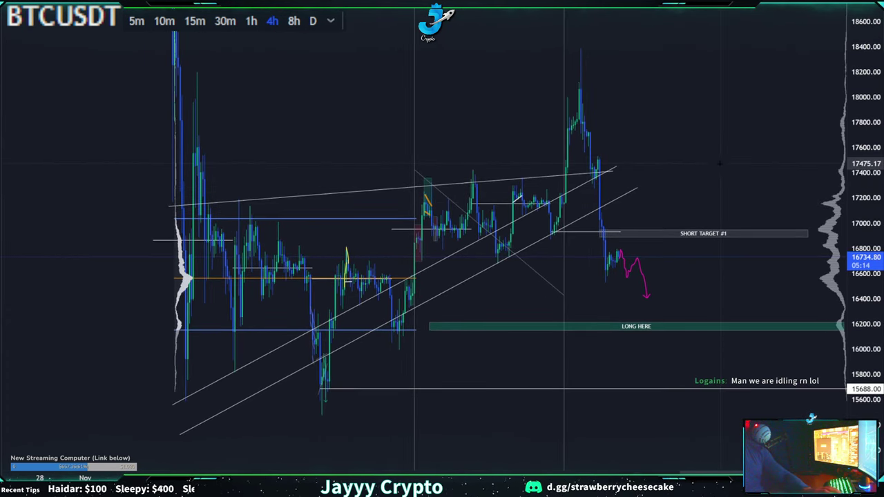
Delete the orange and white strokes and the shaded position box around the mid-chart highs, and copy the chart image to the clipboard.
scroll(540, 197, "up", 2)
scroll(540, 198, "up", 1)
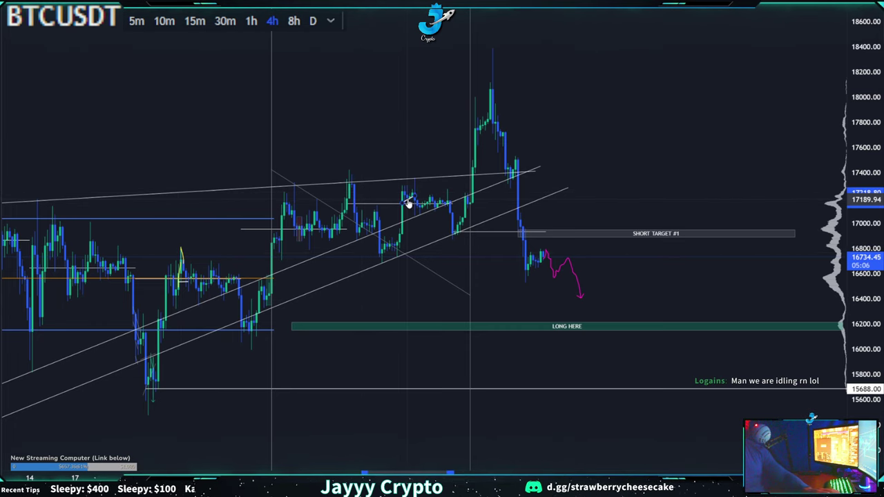
left_click_drag(408, 202, 497, 141)
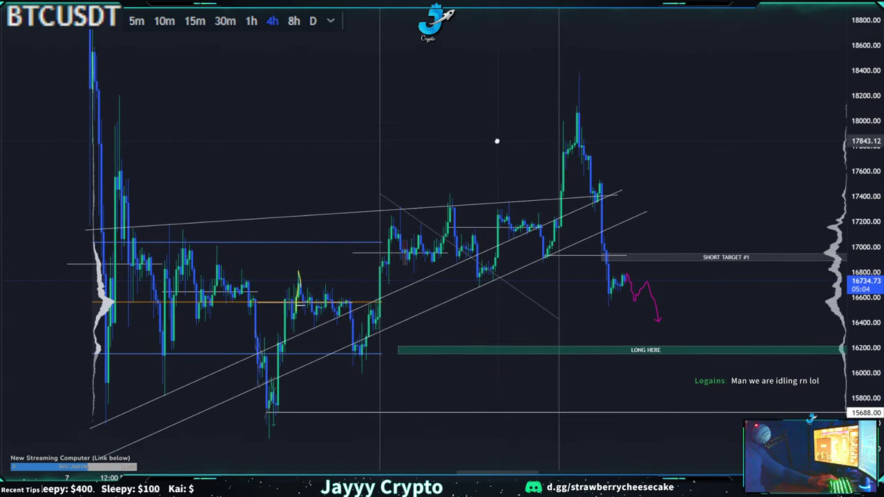
left_click_drag(863, 263, 861, 228)
left_click_drag(814, 181, 811, 176)
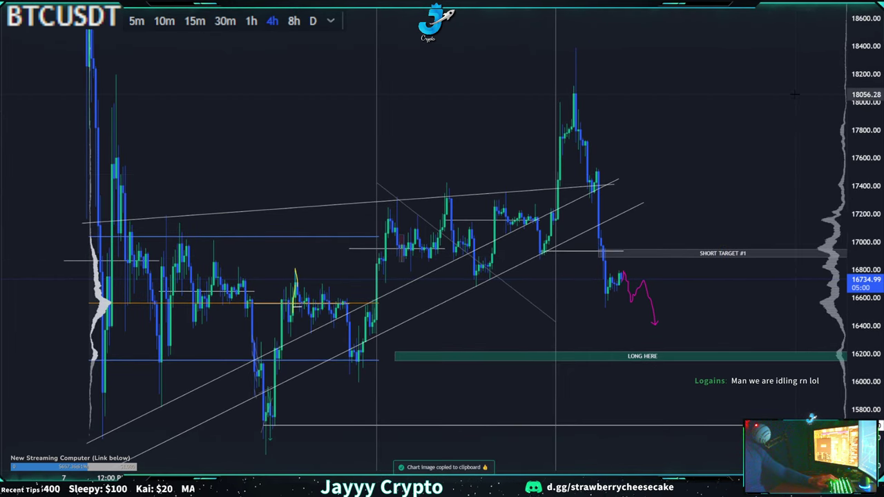
Delete the descending trend line, the two vertical lines and the horizontal line at 15,688 from the chart.
left_click(556, 321)
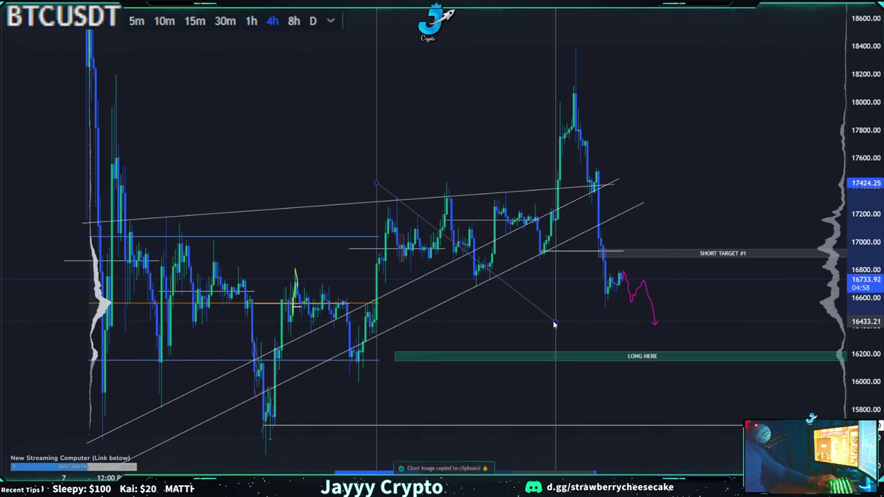
key("Delete")
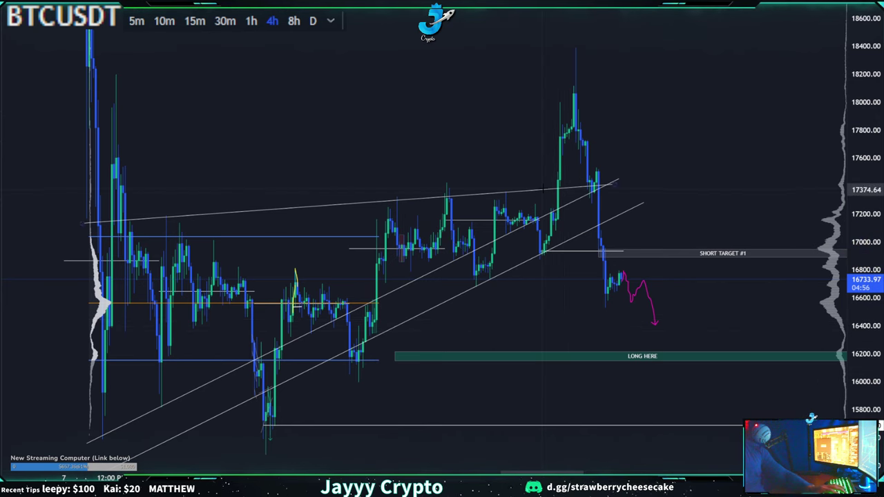
left_click_drag(726, 165, 708, 159)
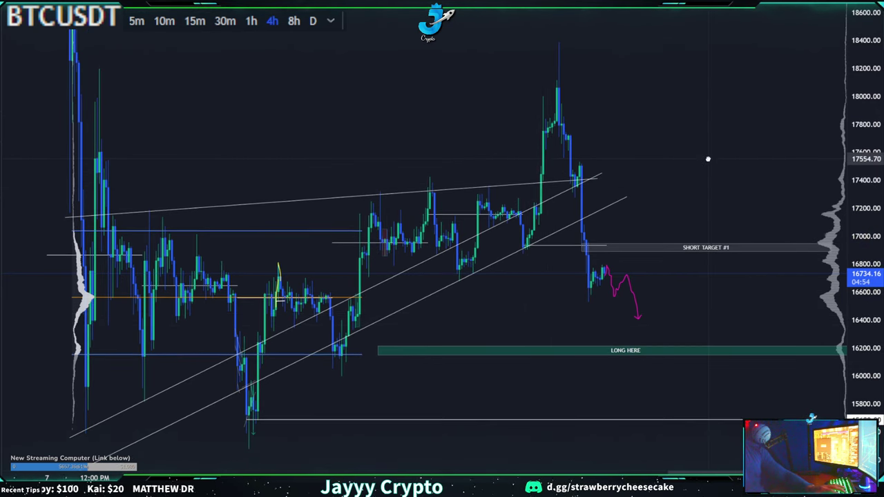
left_click_drag(695, 420, 695, 421)
key("Delete")
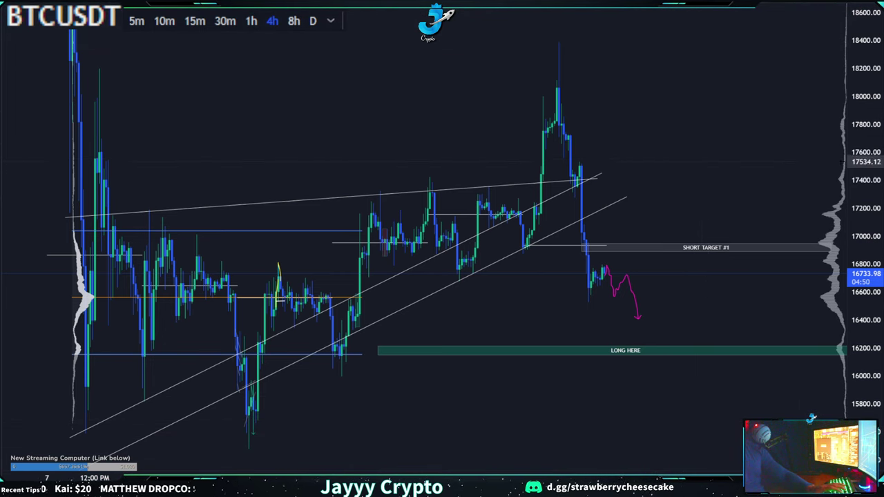
Make the two rising channel lines and the shallow upper trend line thinner.
left_click_drag(866, 159, 866, 114)
left_click_drag(773, 139, 746, 128)
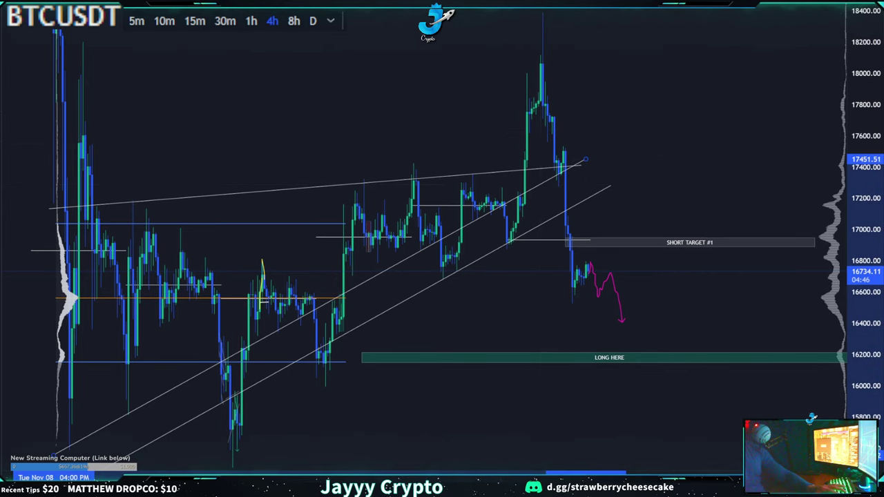
left_click(593, 3)
left_click(605, 13)
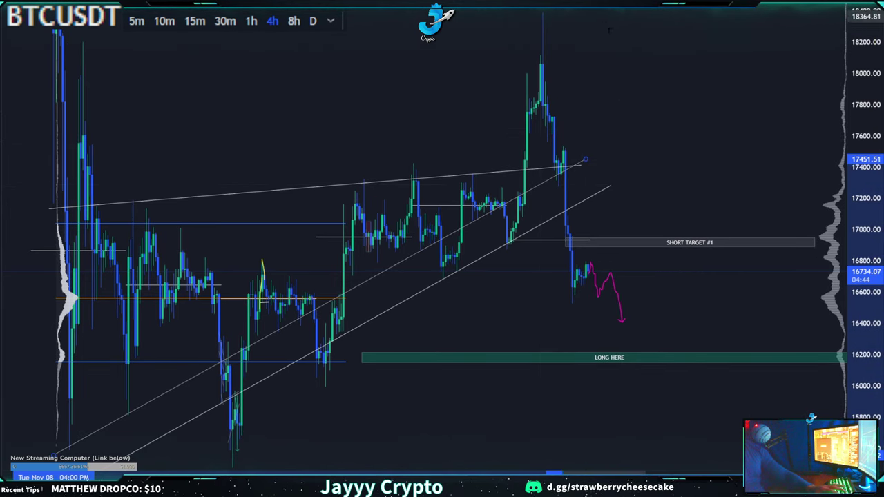
left_click(593, 3)
left_click(538, 227)
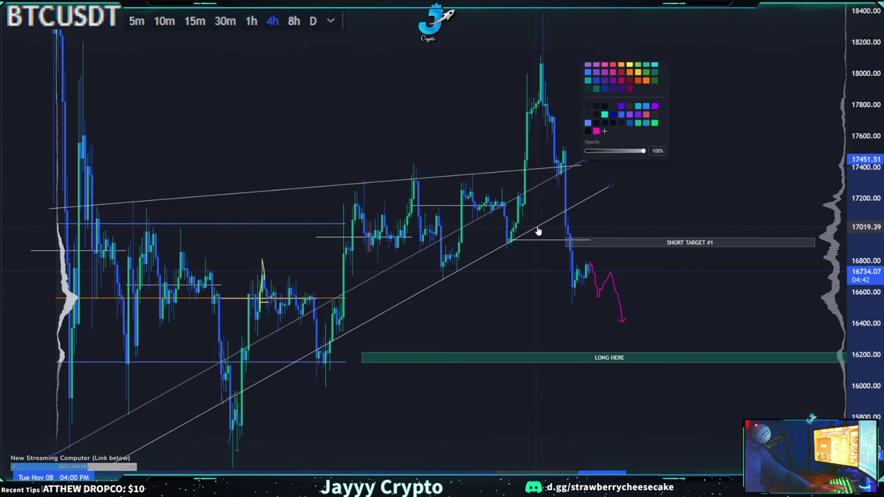
left_click(592, 3)
left_click(607, 14)
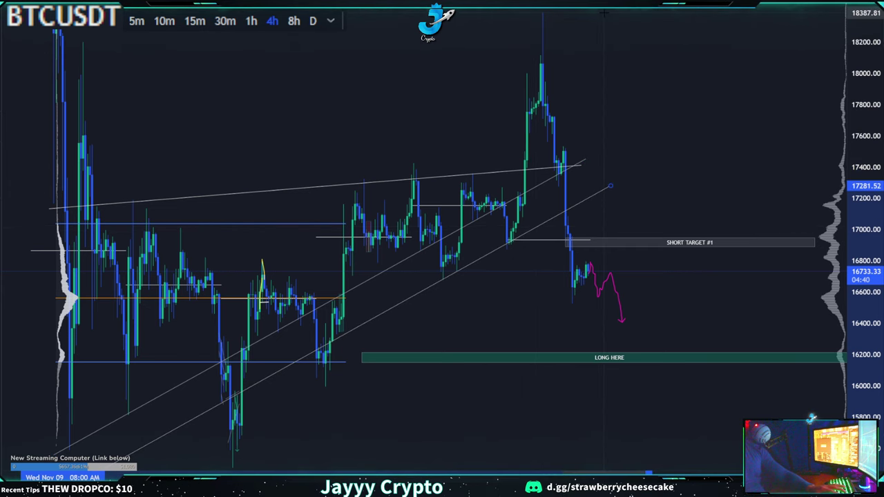
left_click(514, 172)
left_click(592, 2)
left_click(607, 14)
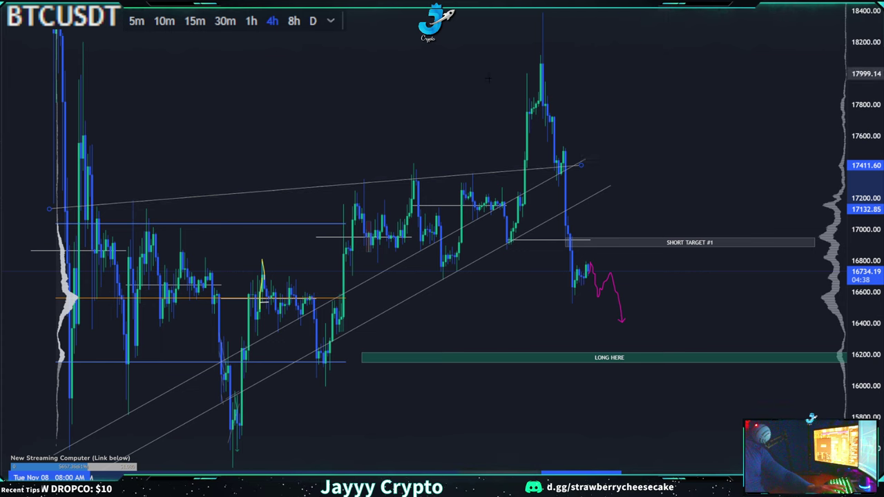
left_click(635, 129)
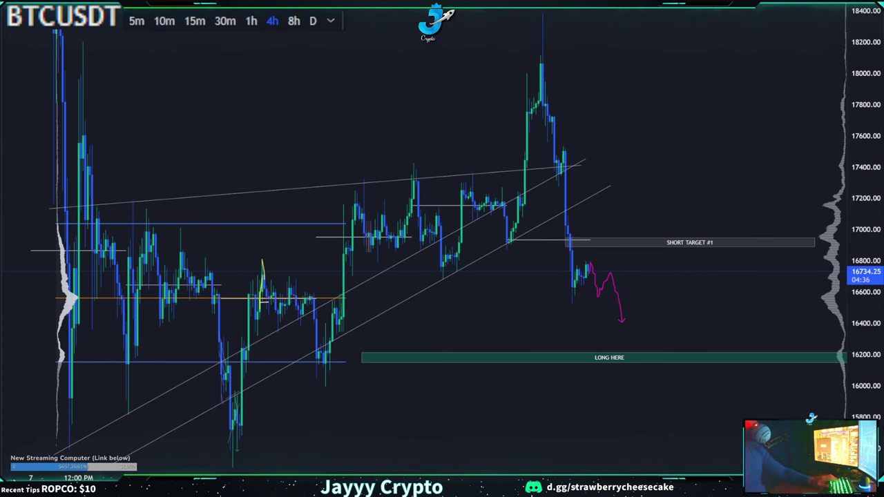